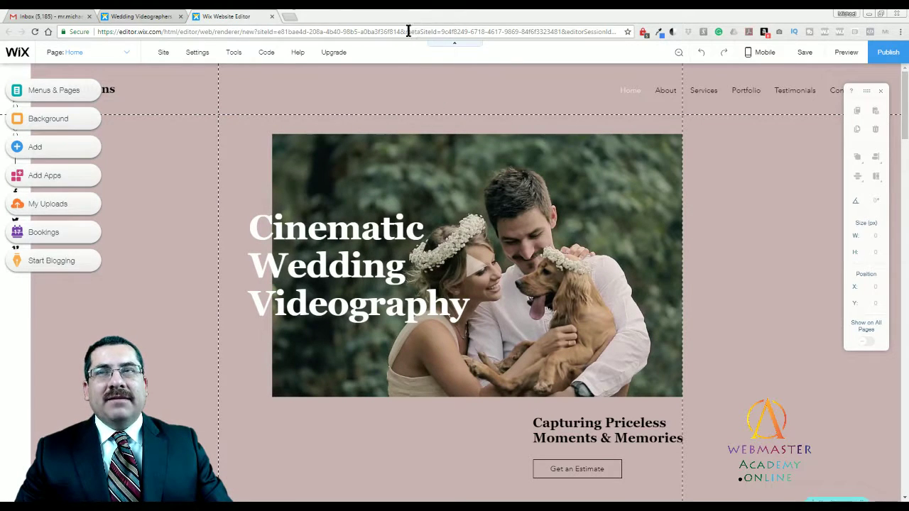
- Switch to the Wedding Videographers template preview and examine its opening banner, About Us and Our Services sections
left_click(446, 442)
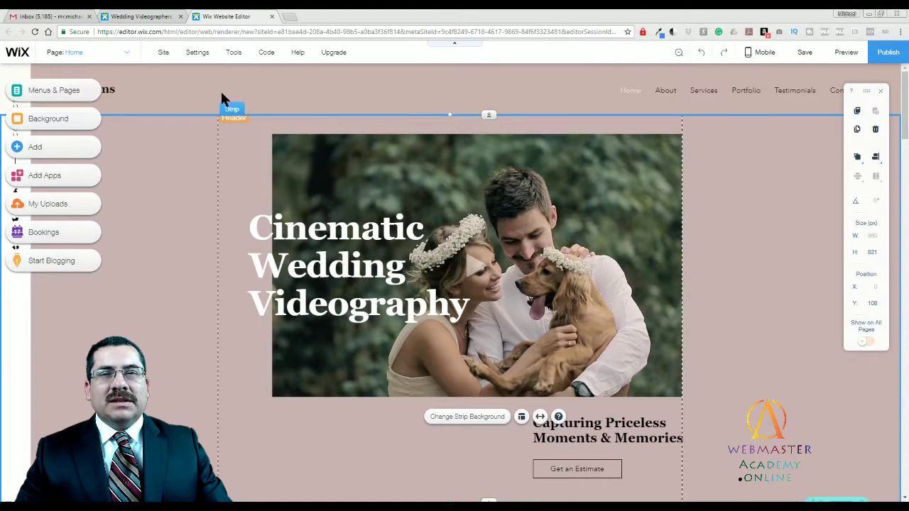
left_click(160, 15)
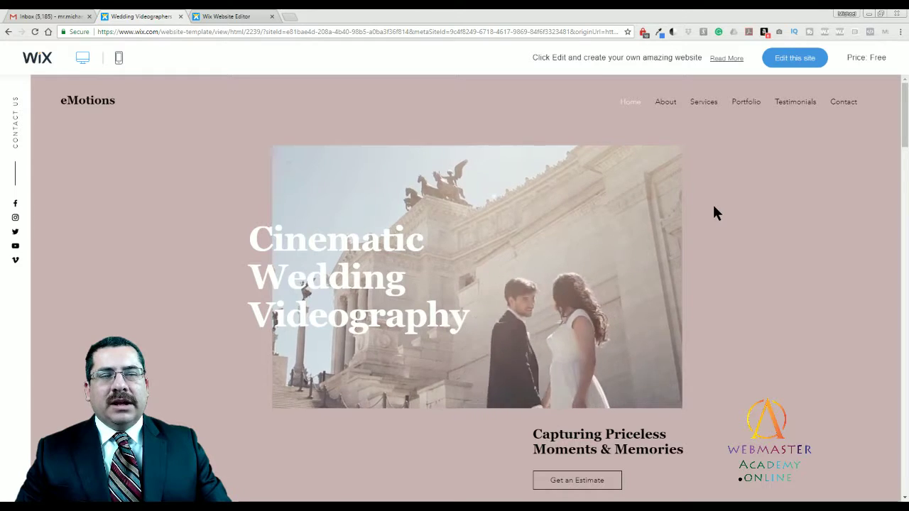
scroll(712, 202, "down", 2)
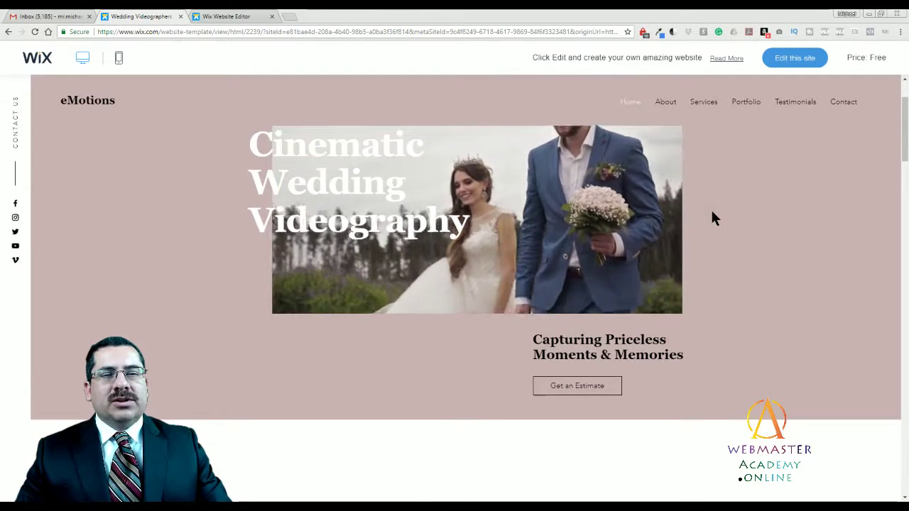
scroll(708, 220, "down", 2)
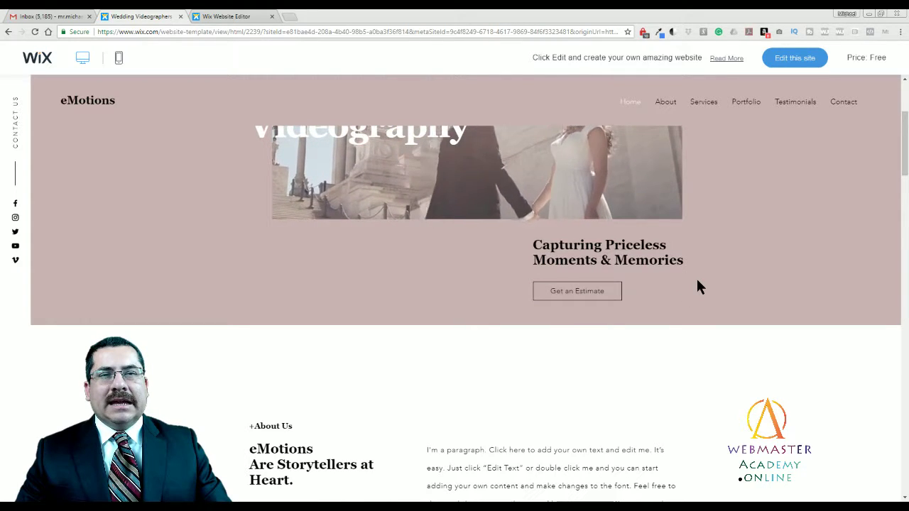
scroll(697, 280, "down", 2)
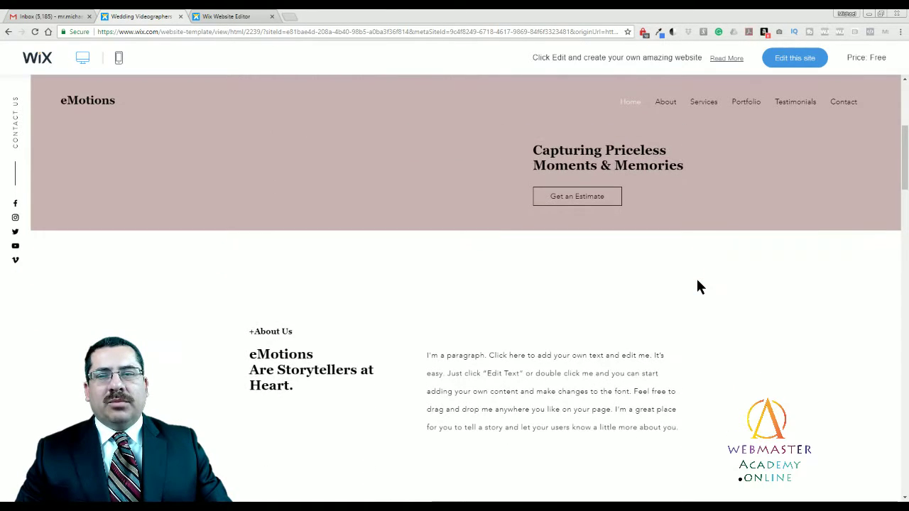
scroll(697, 283, "down", 2)
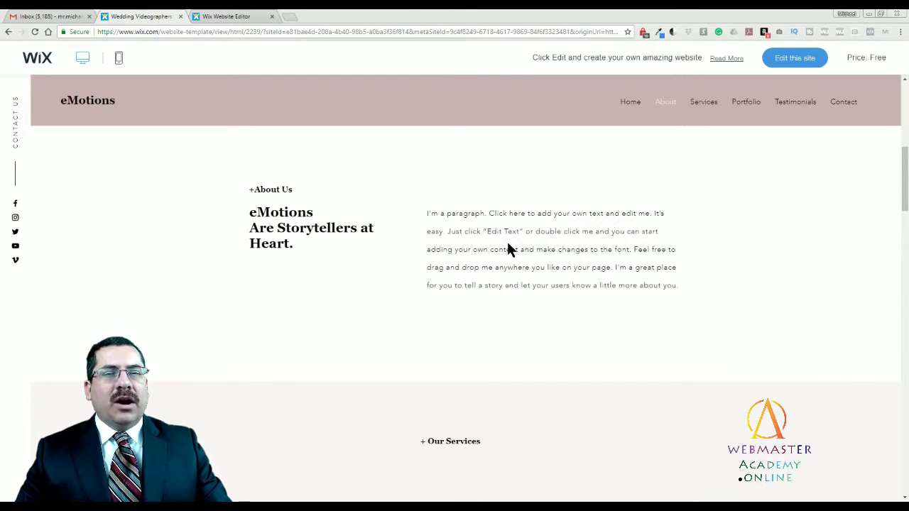
scroll(507, 248, "down", 1)
scroll(507, 248, "down", 2)
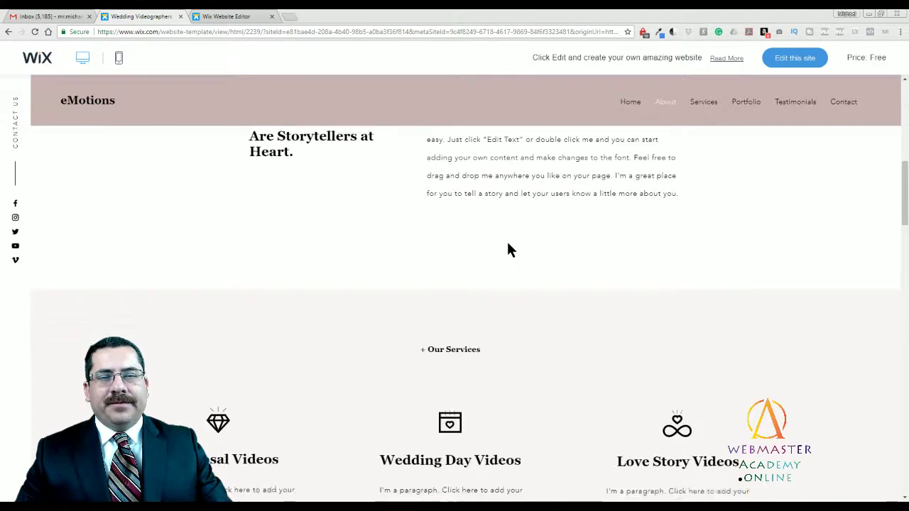
scroll(508, 249, "down", 1)
scroll(521, 254, "up", 1)
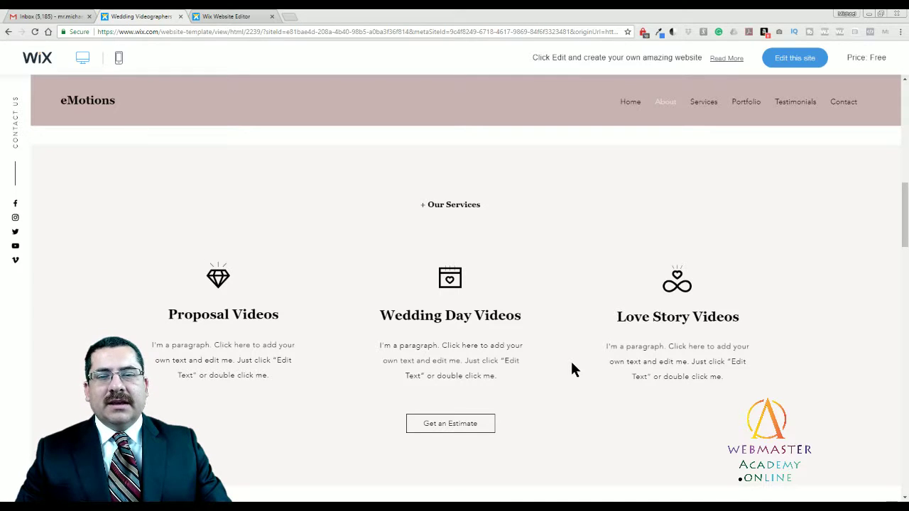
scroll(575, 350, "down", 1)
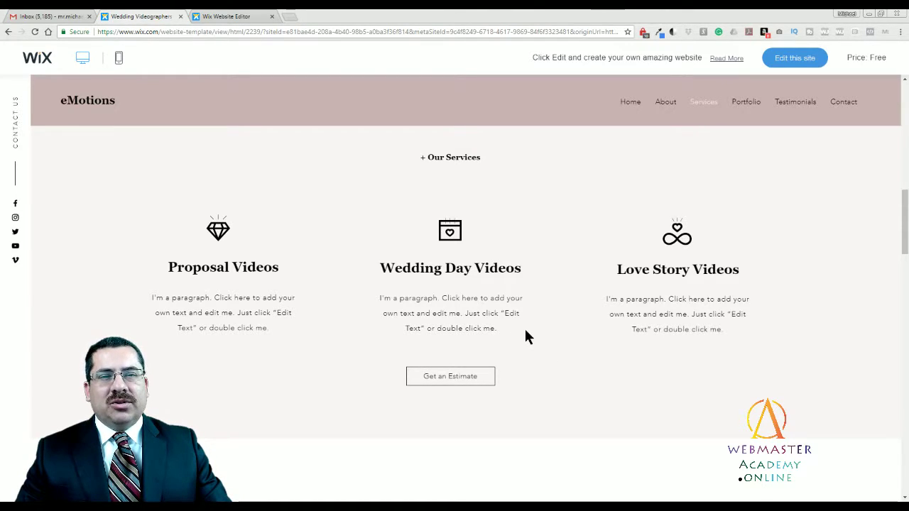
- Play the Wedding Day Videos clip in the Our Portfolio section for a few seconds and pause it
scroll(525, 330, "down", 2)
scroll(526, 331, "down", 2)
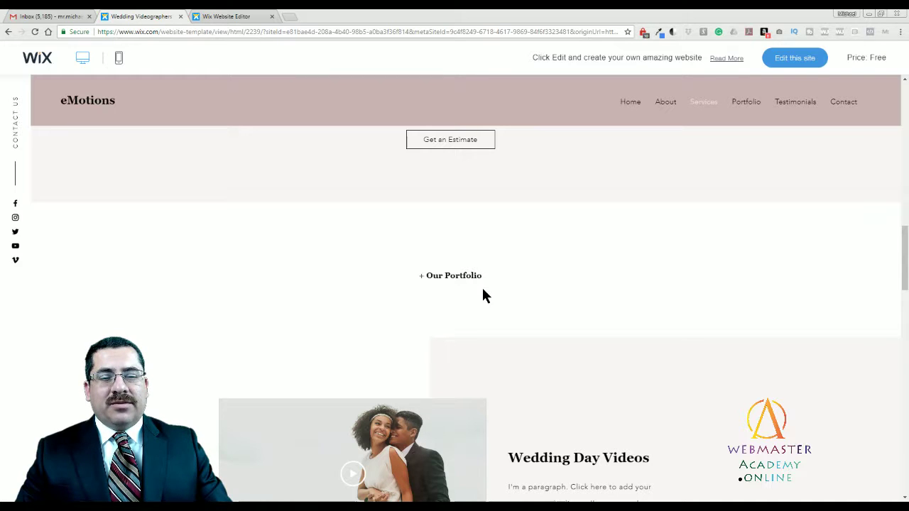
scroll(483, 291, "down", 2)
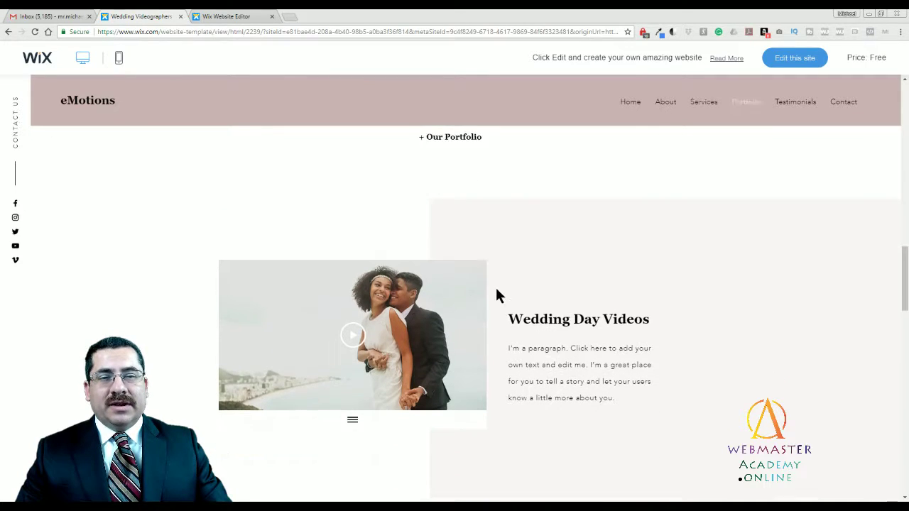
scroll(511, 293, "down", 1)
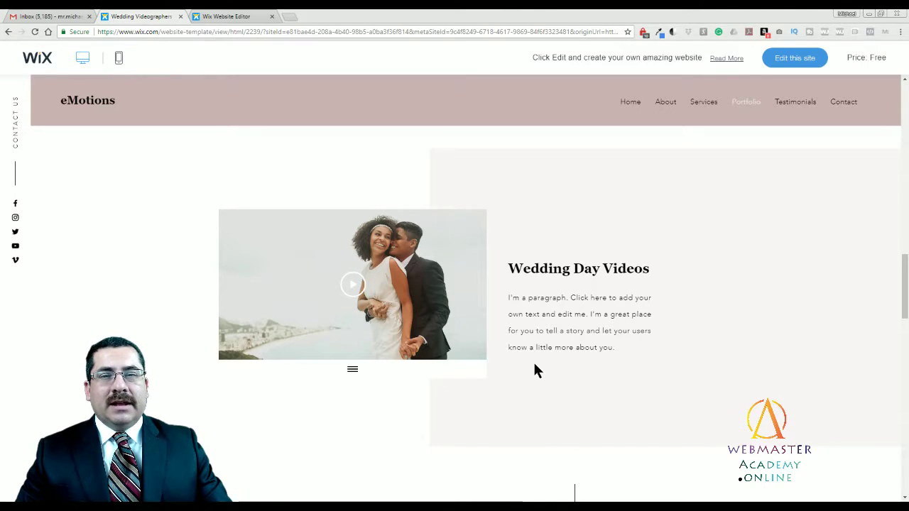
left_click(353, 286)
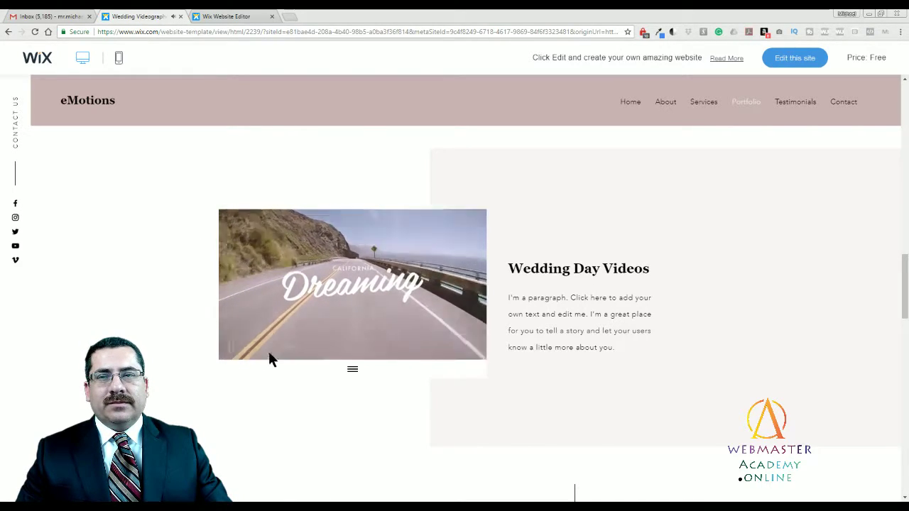
mouse_move(224, 349)
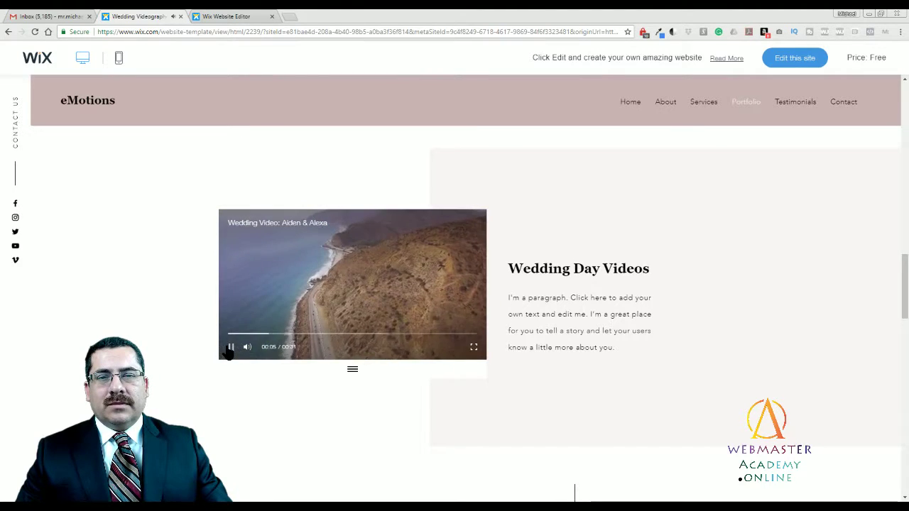
left_click(229, 348)
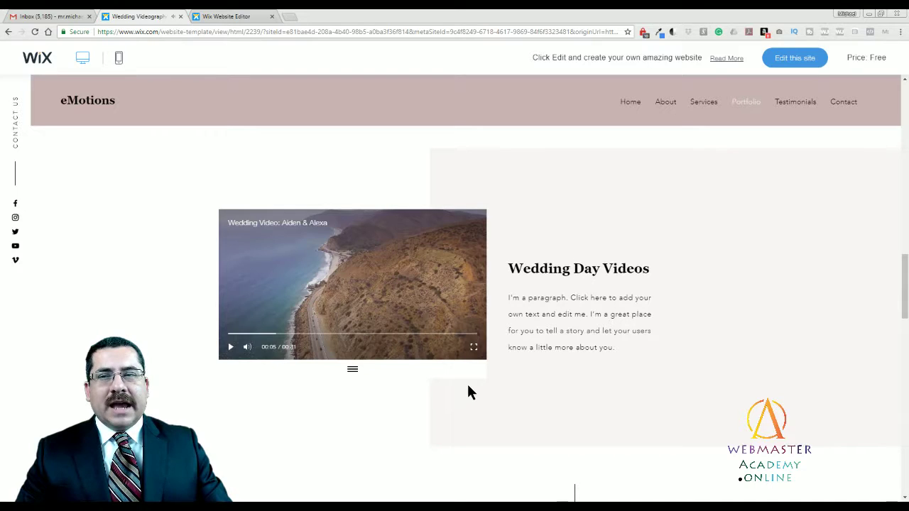
- View the paused Wedding Day Videos clip in full screen and return to the normal page view
scroll(518, 333, "down", 1)
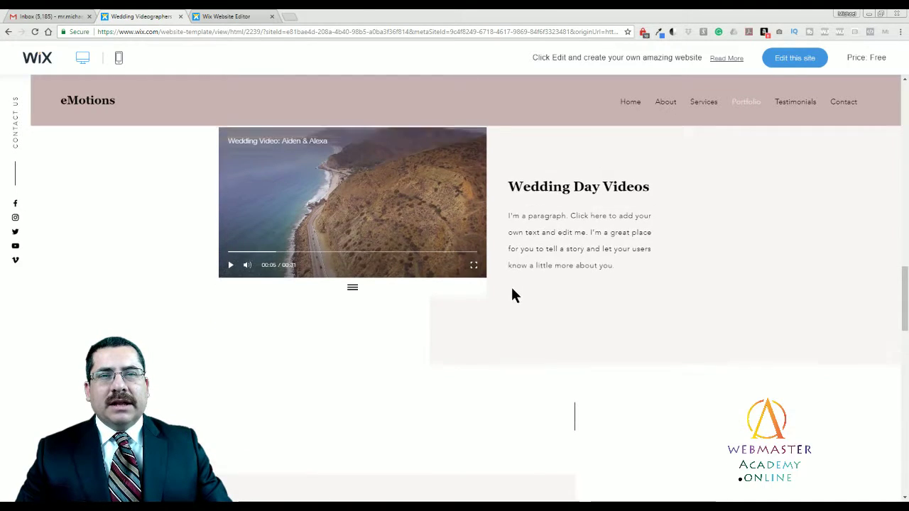
scroll(503, 294, "up", 1)
scroll(462, 331, "down", 1)
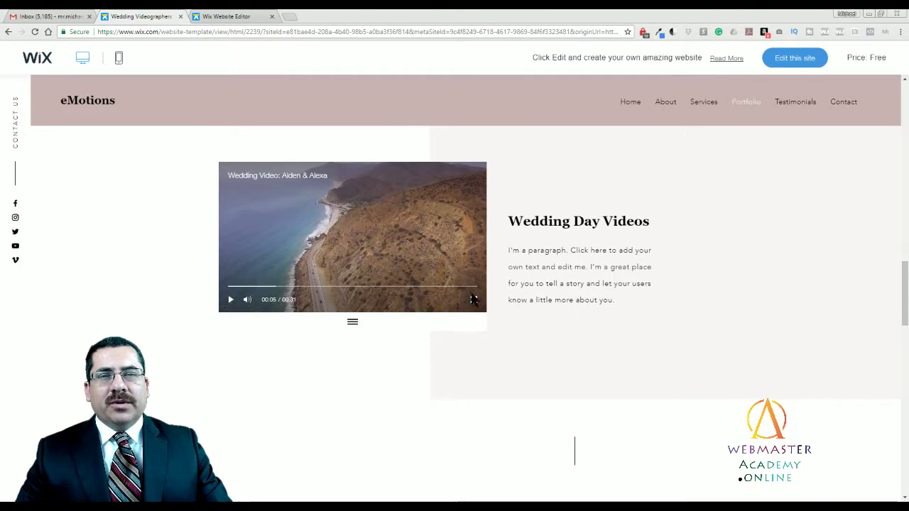
left_click(474, 301)
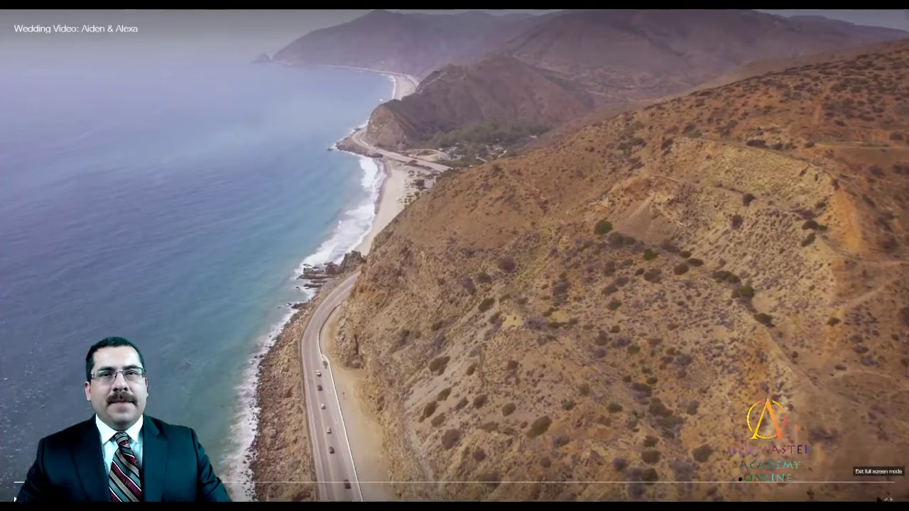
left_click(873, 486)
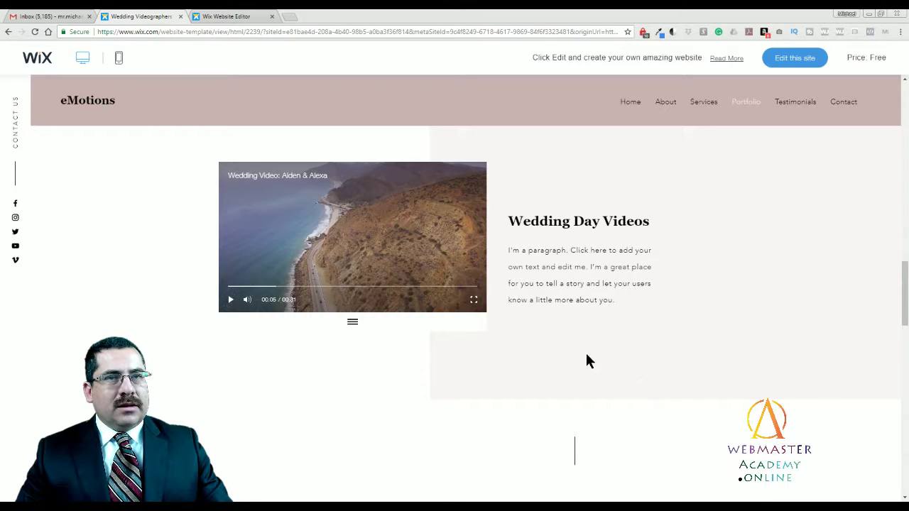
- Examine the layout of the Proposal Videos section and compare it with the Wedding Day Videos section above
scroll(503, 328, "down", 5)
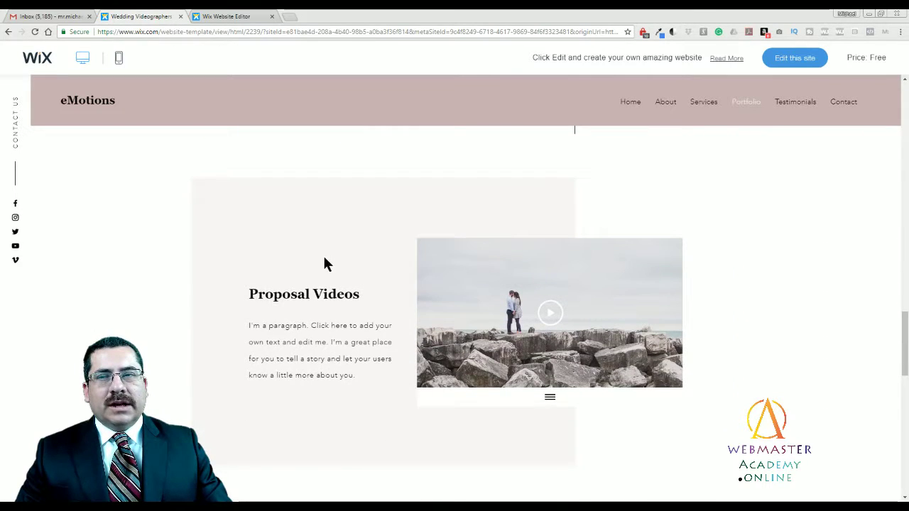
scroll(323, 262, "down", 1)
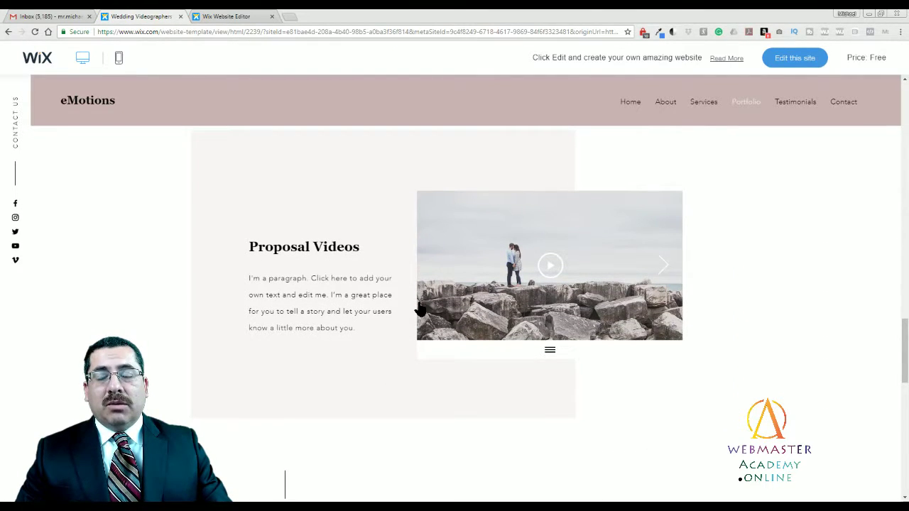
scroll(420, 309, "up", 2)
scroll(419, 309, "down", 1)
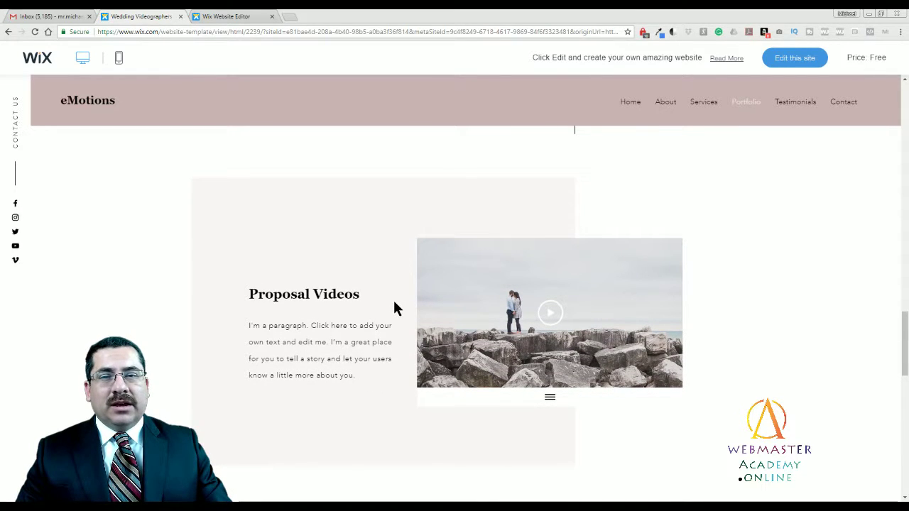
scroll(398, 308, "down", 2)
scroll(398, 308, "up", 2)
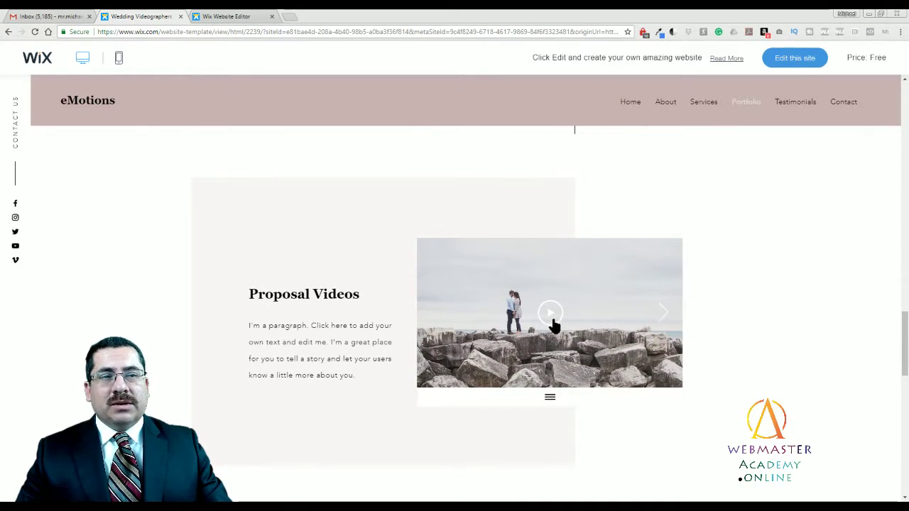
scroll(551, 324, "up", 2)
scroll(554, 324, "up", 3)
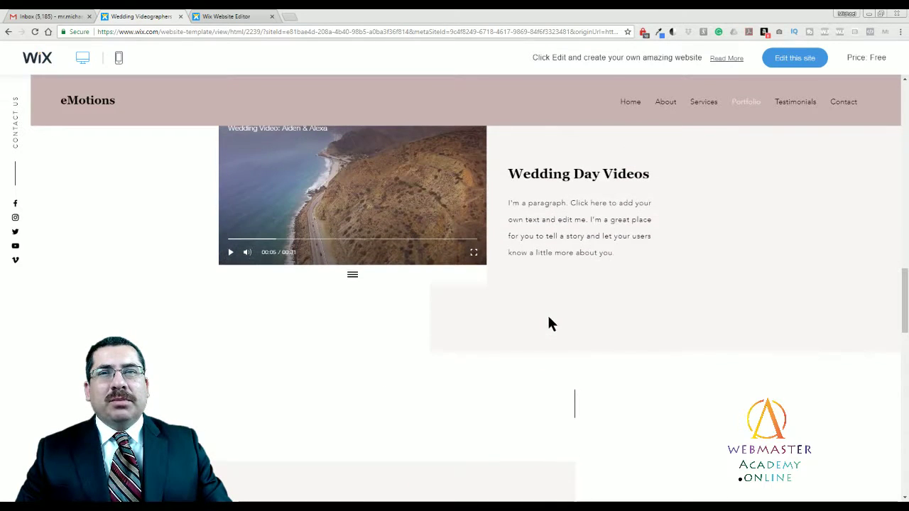
scroll(547, 321, "up", 1)
scroll(463, 276, "down", 5)
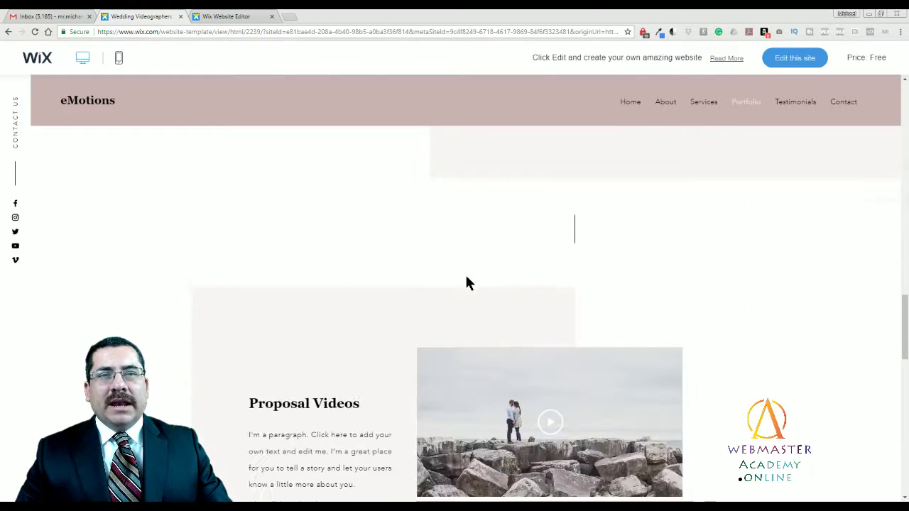
- Play the clip in the Love Stories Videos section briefly and pause it
scroll(529, 327, "down", 6)
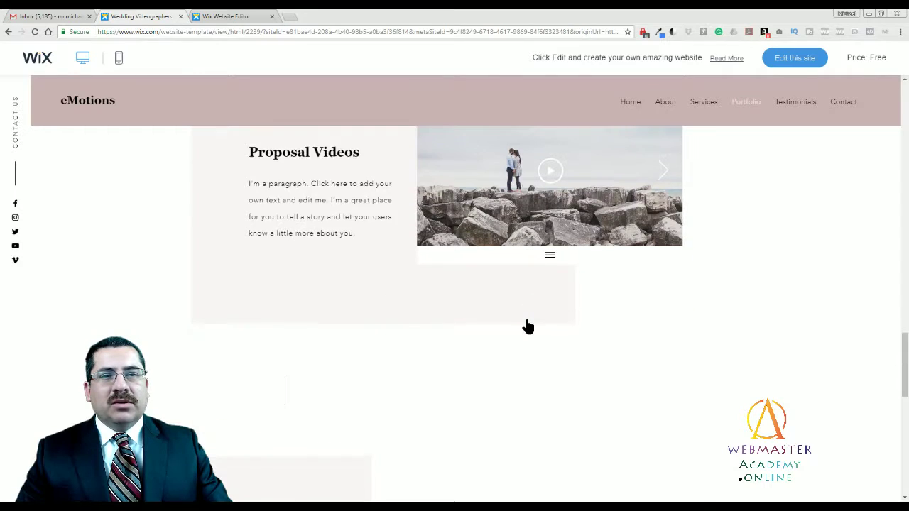
scroll(523, 324, "down", 1)
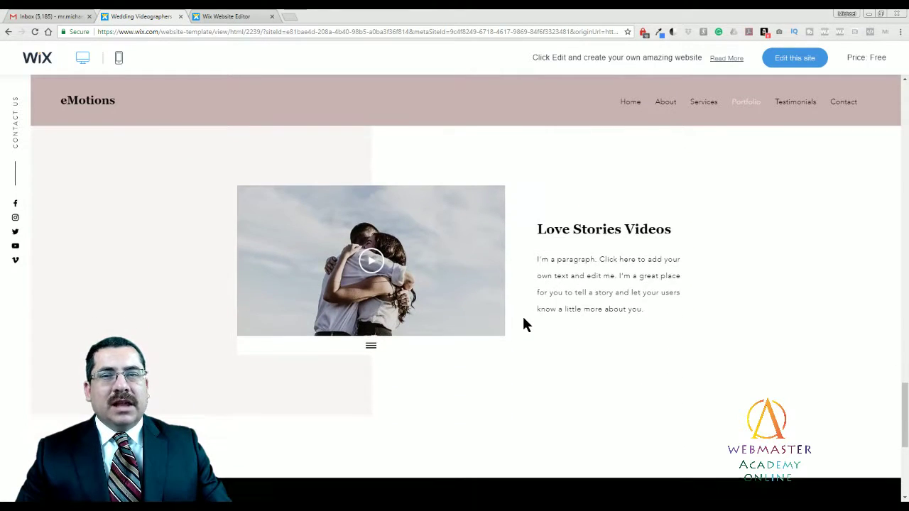
left_click(369, 260)
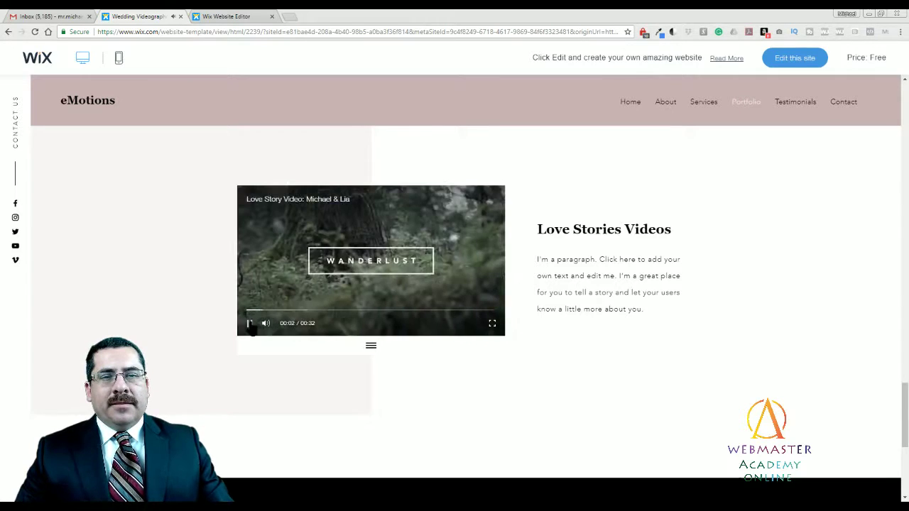
left_click(249, 324)
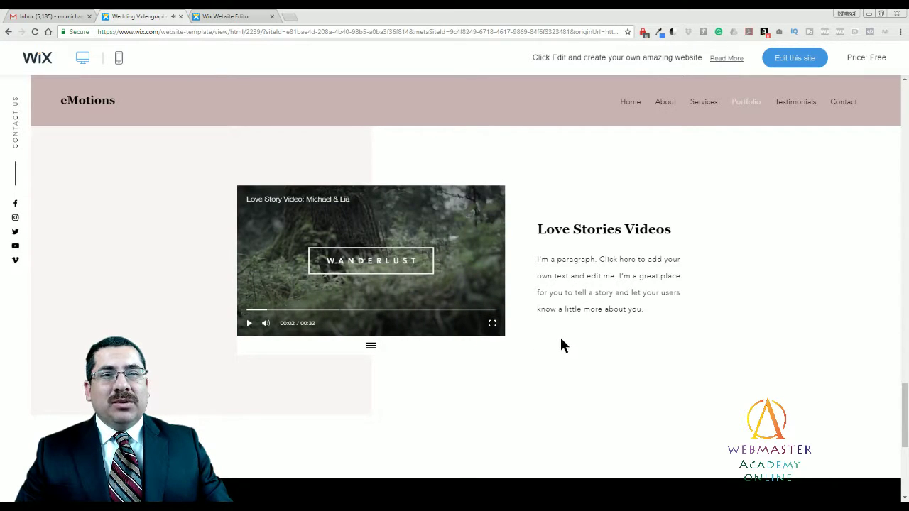
- Open the video channel menu of the Love Stories Videos player to show its other clips and channel options
scroll(515, 299, "up", 2)
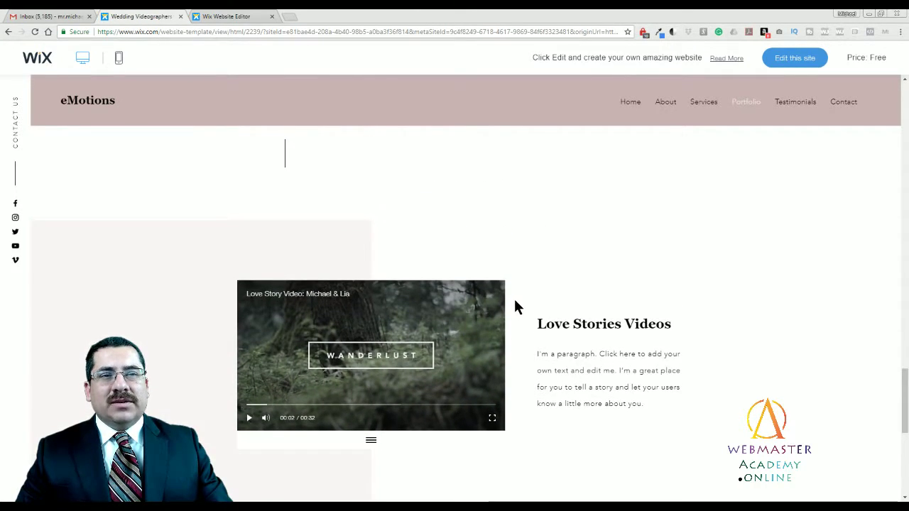
scroll(515, 300, "down", 1)
scroll(514, 300, "down", 1)
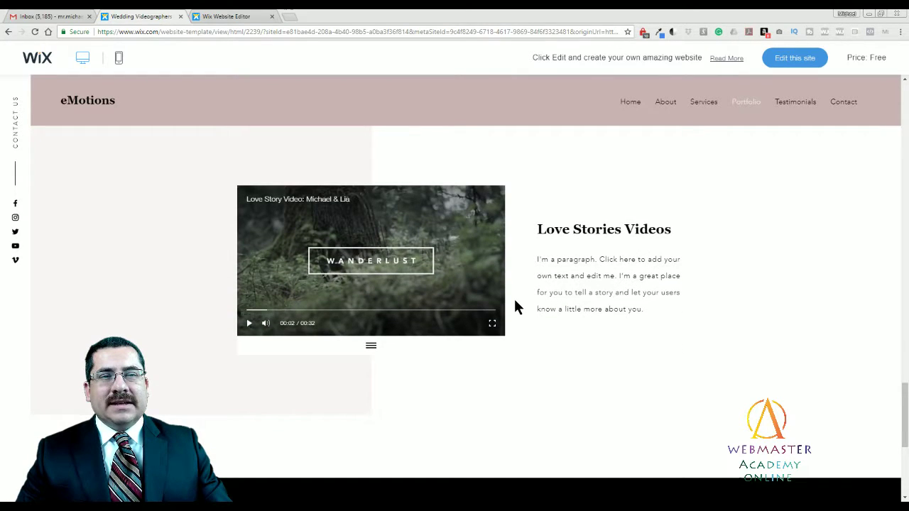
left_click(370, 350)
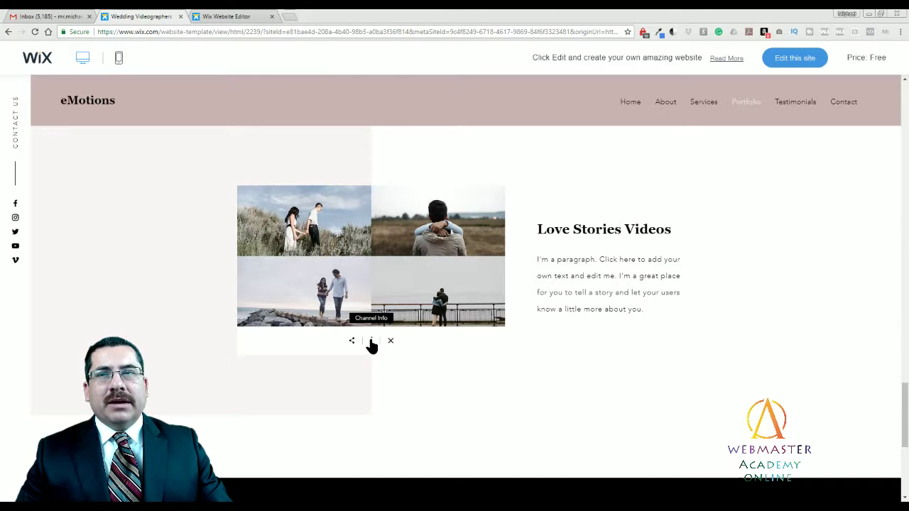
- Return to the Wedding Day Videos section of the portfolio
scroll(319, 298, "up", 1)
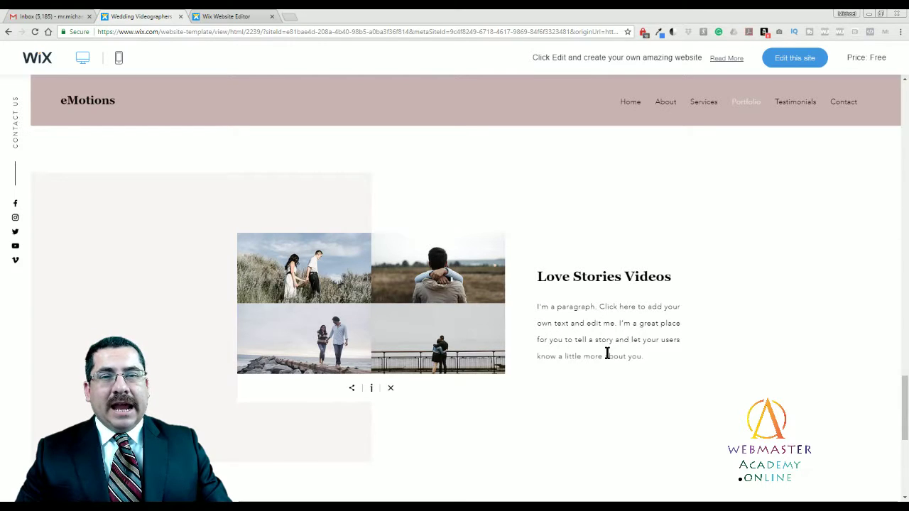
scroll(574, 349, "up", 5)
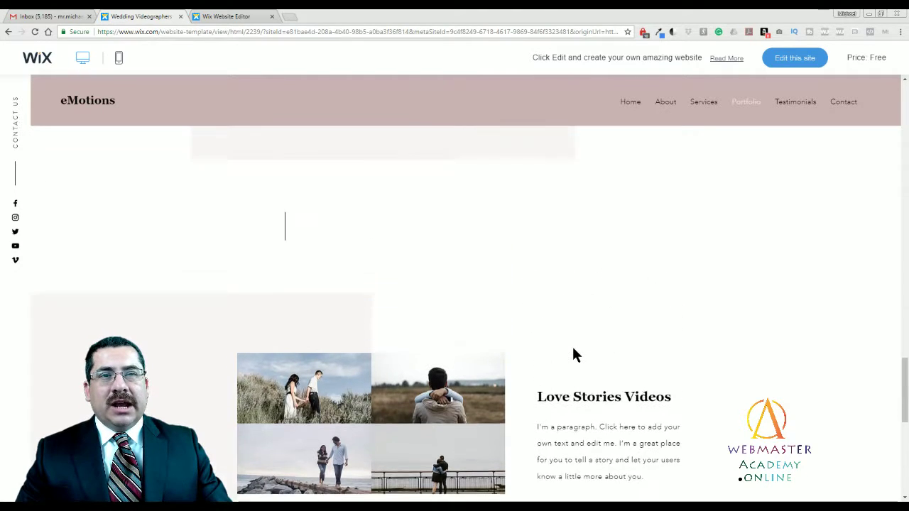
scroll(572, 351, "up", 5)
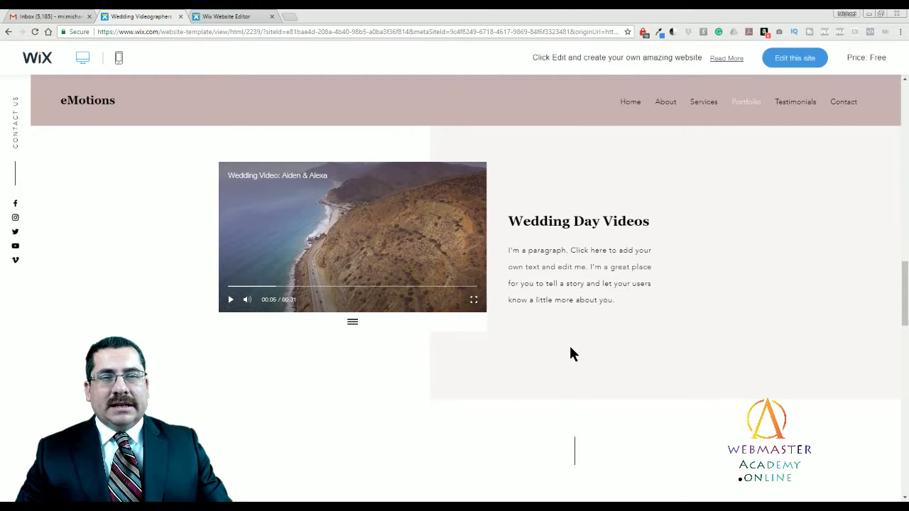
- Open the channel information of the Love Stories Videos player and close it again
scroll(573, 352, "down", 10)
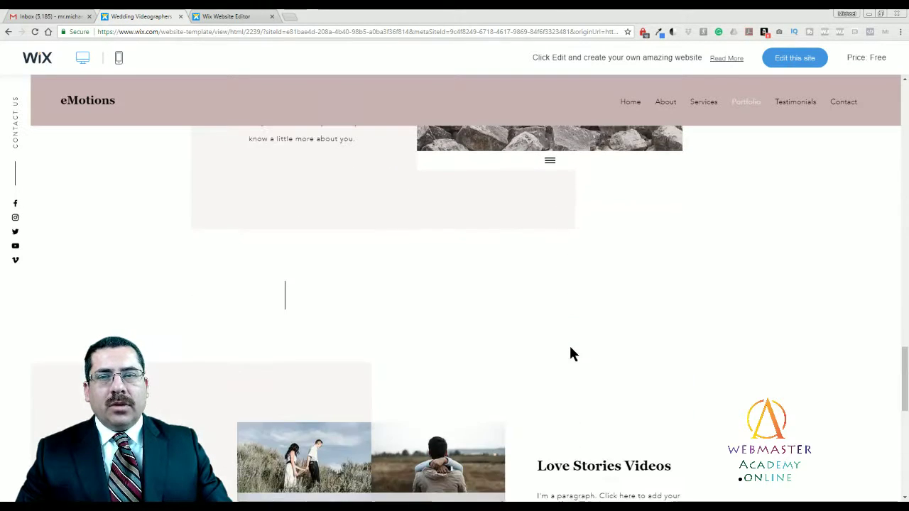
scroll(572, 352, "down", 1)
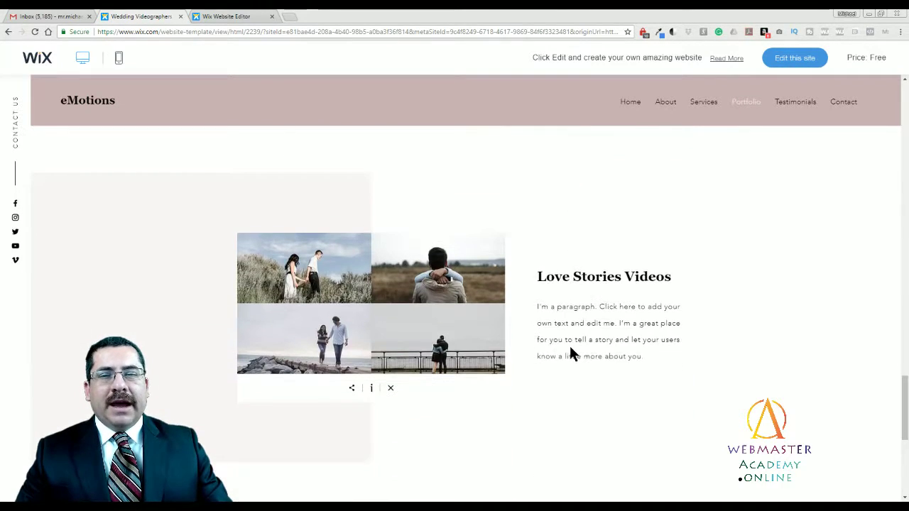
left_click(352, 389)
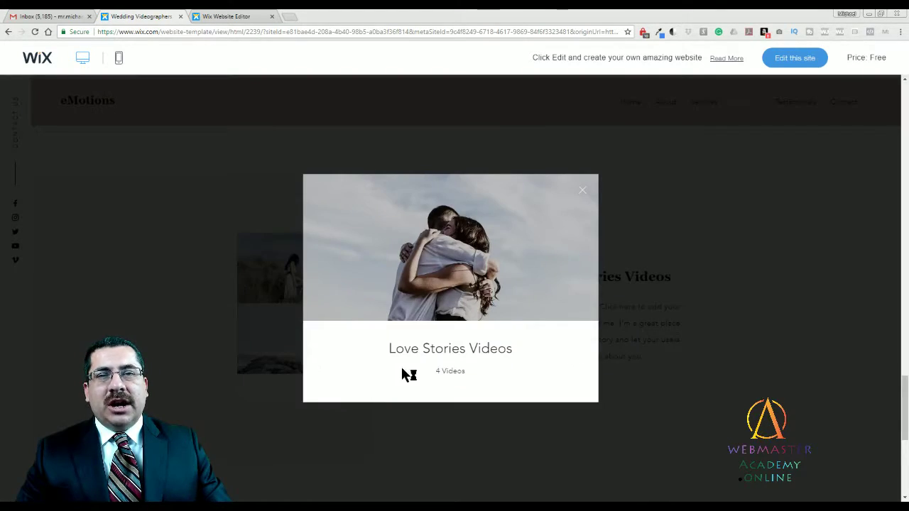
left_click(584, 196)
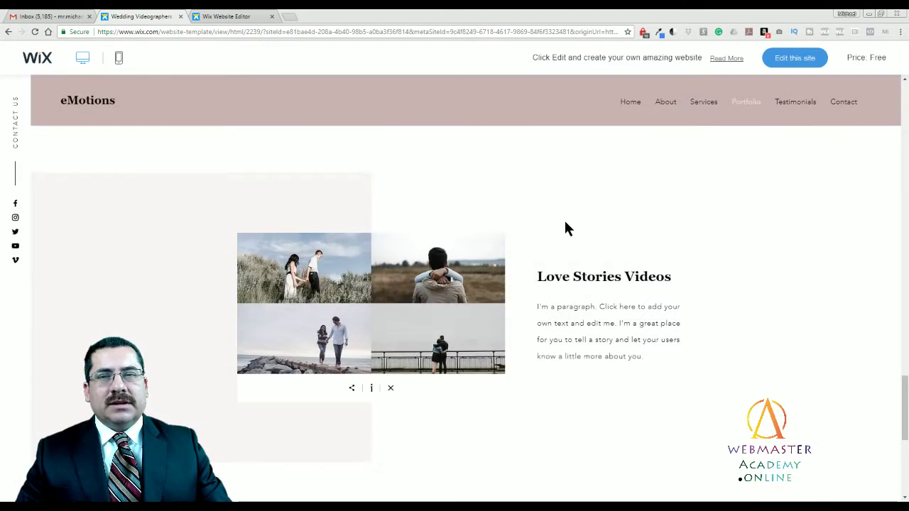
- Show the sharing options for the Love Stories Videos channel, and close them along with the channel menu
left_click(355, 392)
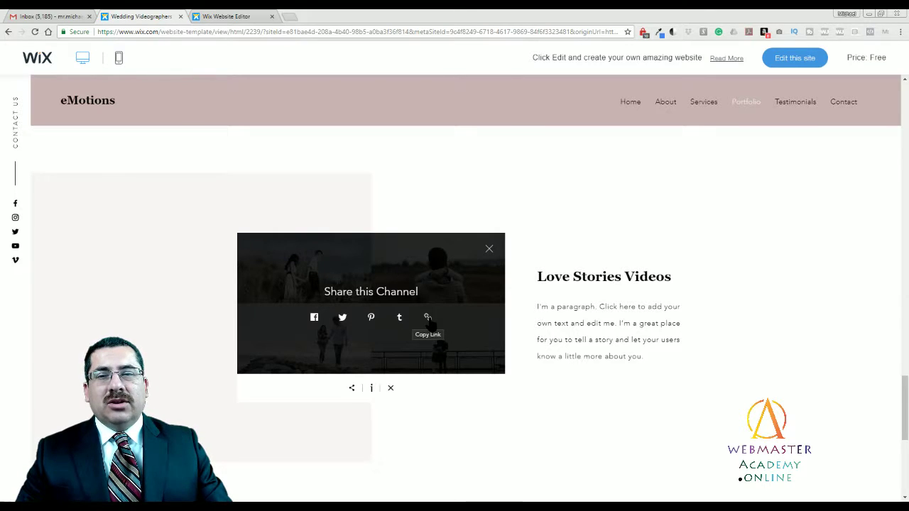
left_click(490, 250)
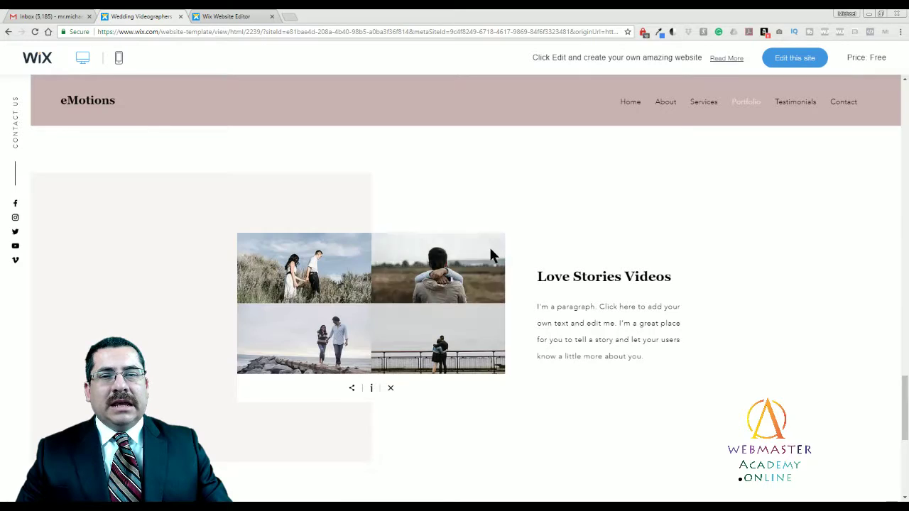
left_click(390, 389)
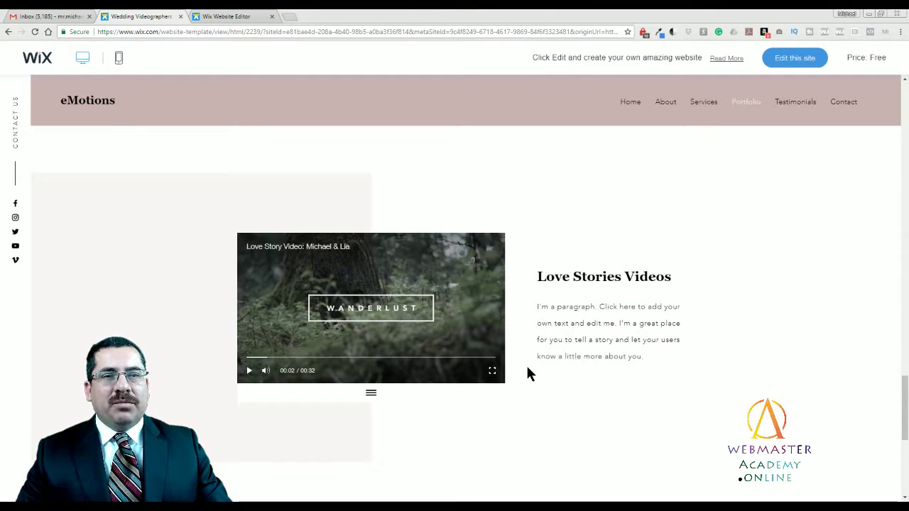
- Examine the Clients Love testimonials section and the footer at the end of the home page
scroll(501, 383, "down", 3)
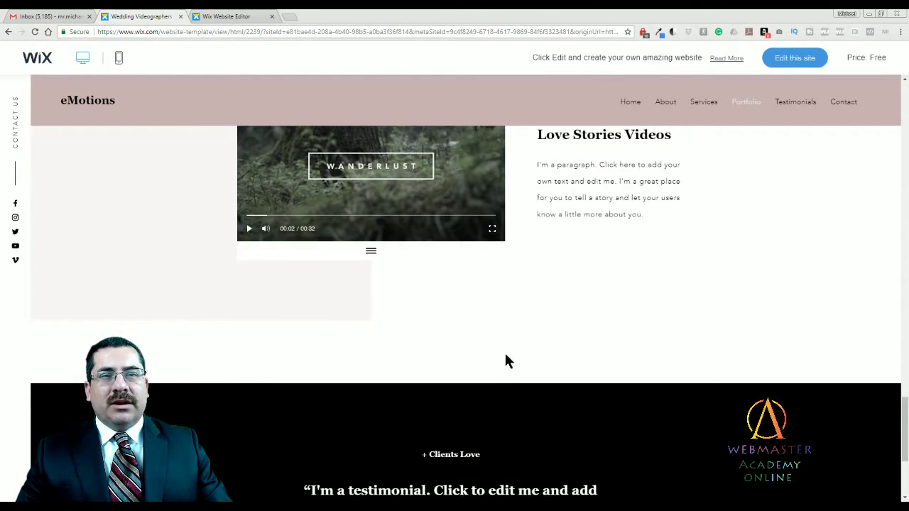
scroll(512, 337, "down", 3)
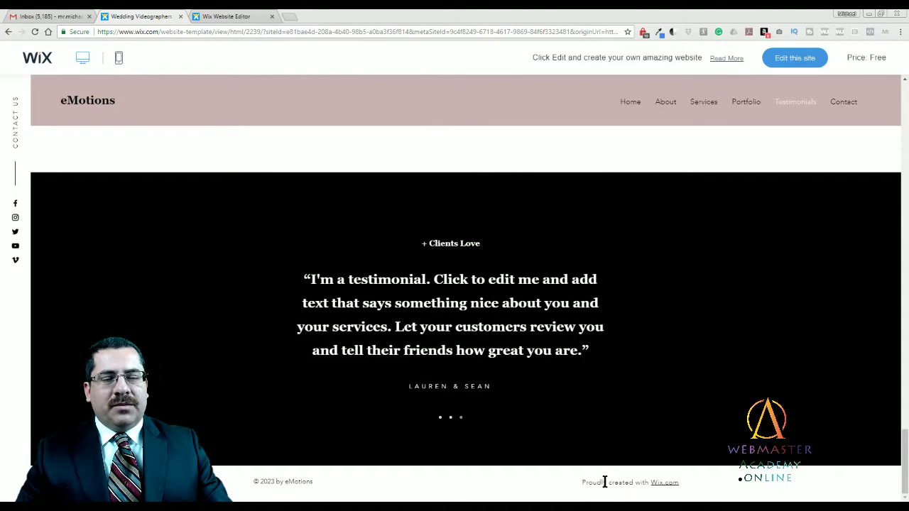
scroll(513, 399, "up", 1)
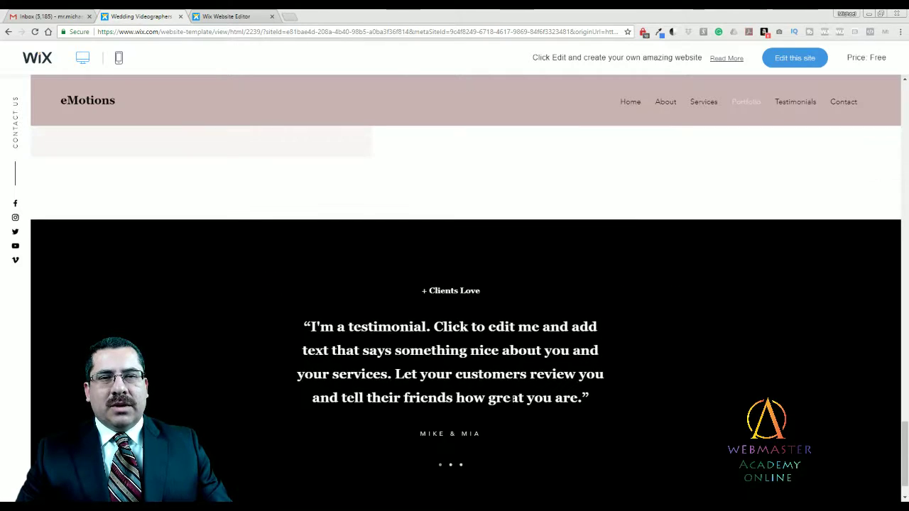
- Return to the Cinematic Wedding Videography header at the start of the home page
scroll(513, 399, "up", 10)
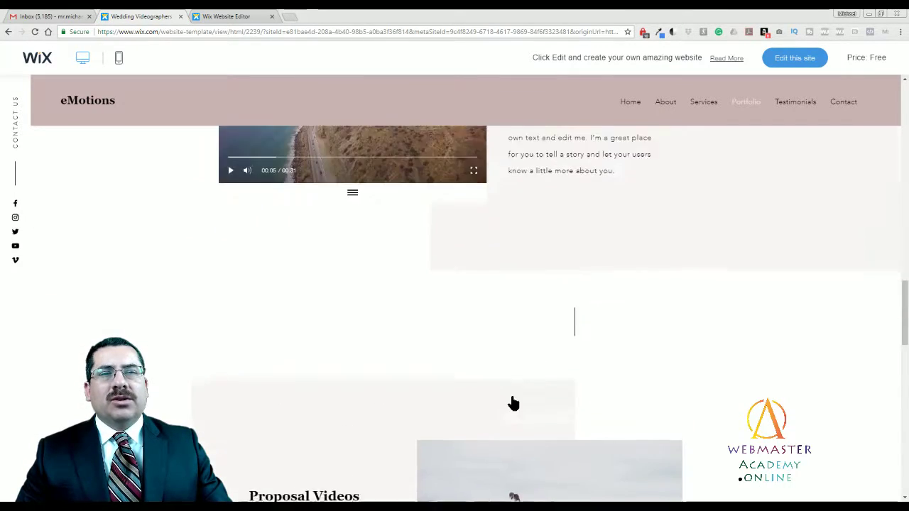
scroll(514, 403, "up", 10)
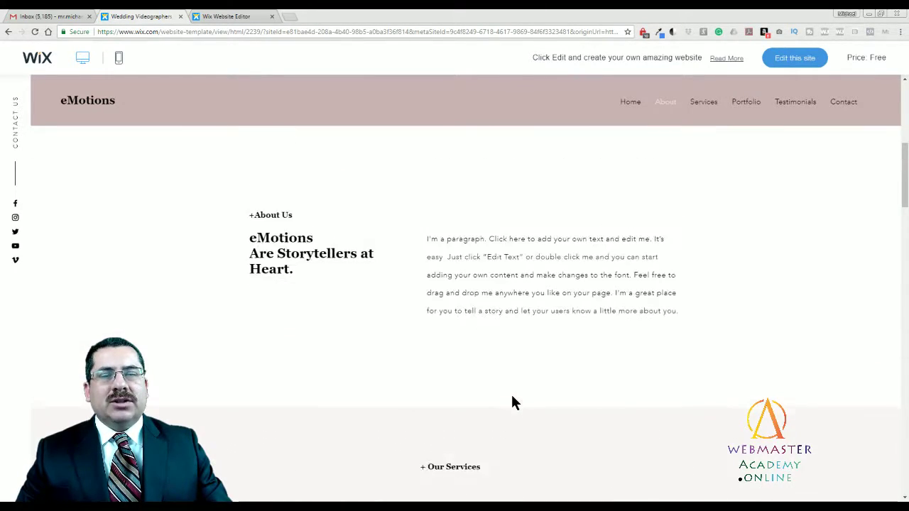
scroll(513, 401, "up", 3)
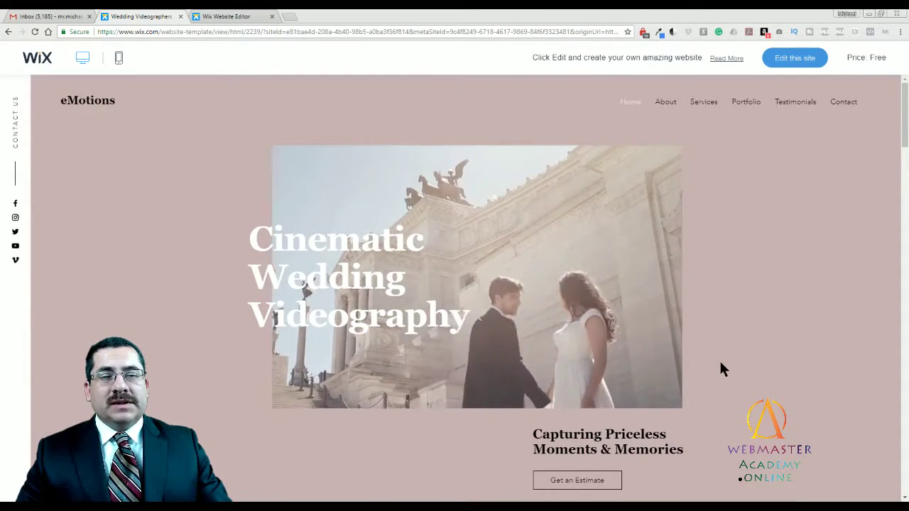
- Review the header, About Us and Our Services sections of the home page and return to the header
scroll(720, 363, "down", 3)
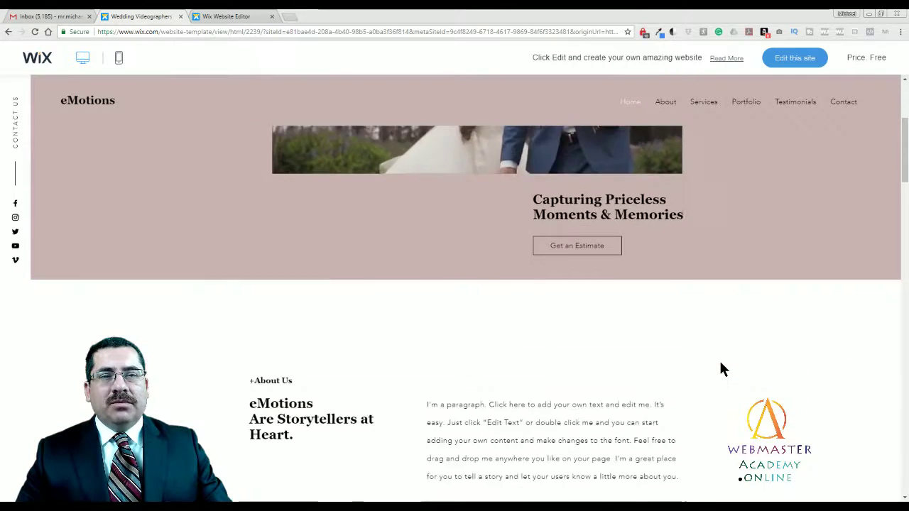
scroll(719, 363, "down", 3)
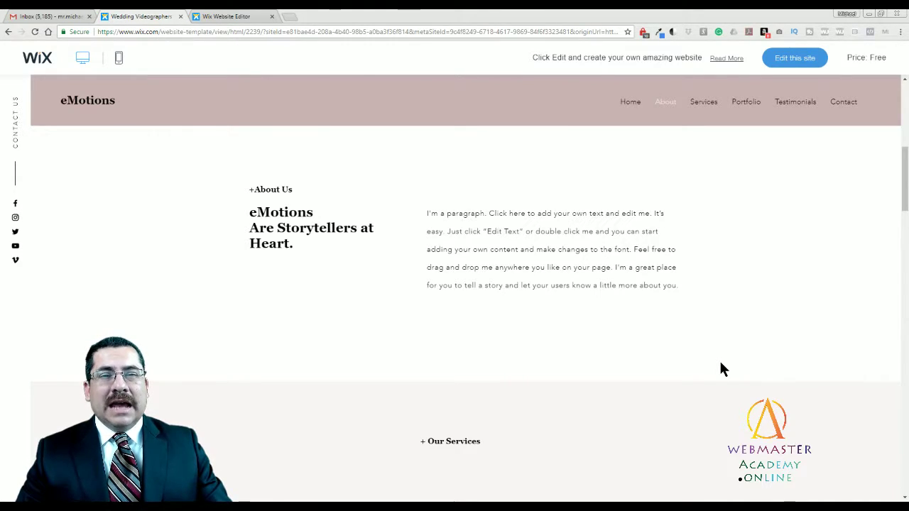
scroll(644, 363, "down", 2)
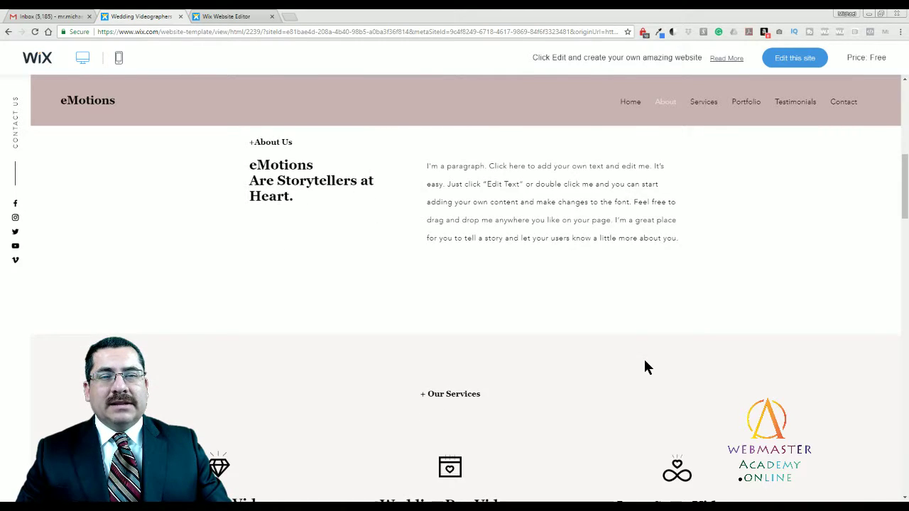
scroll(645, 361, "down", 3)
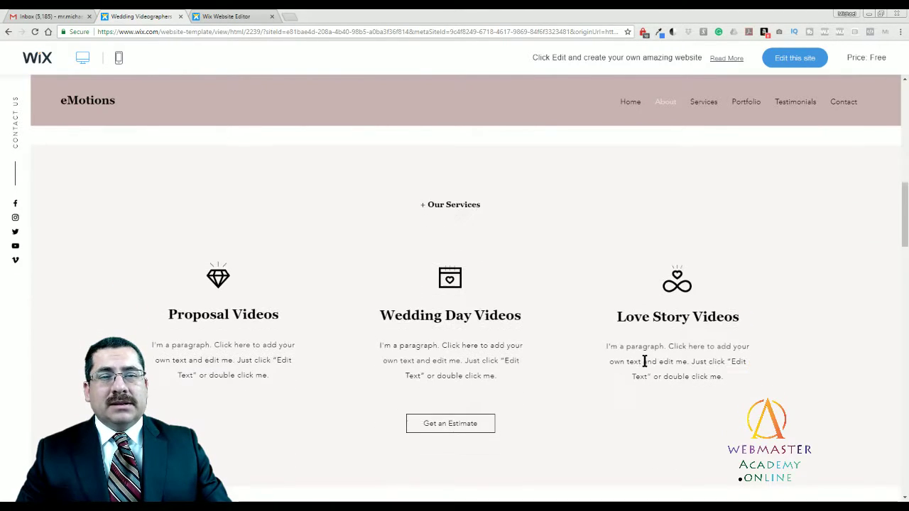
scroll(644, 362, "up", 11)
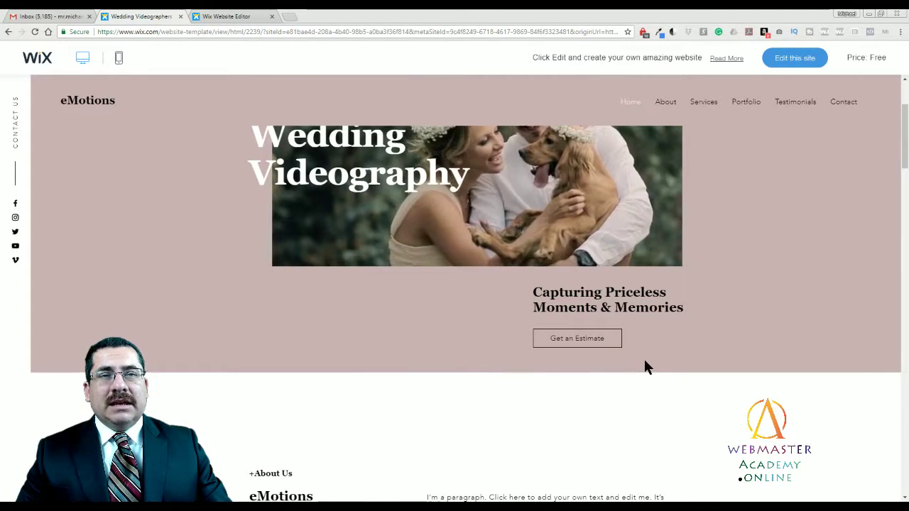
scroll(644, 362, "up", 1)
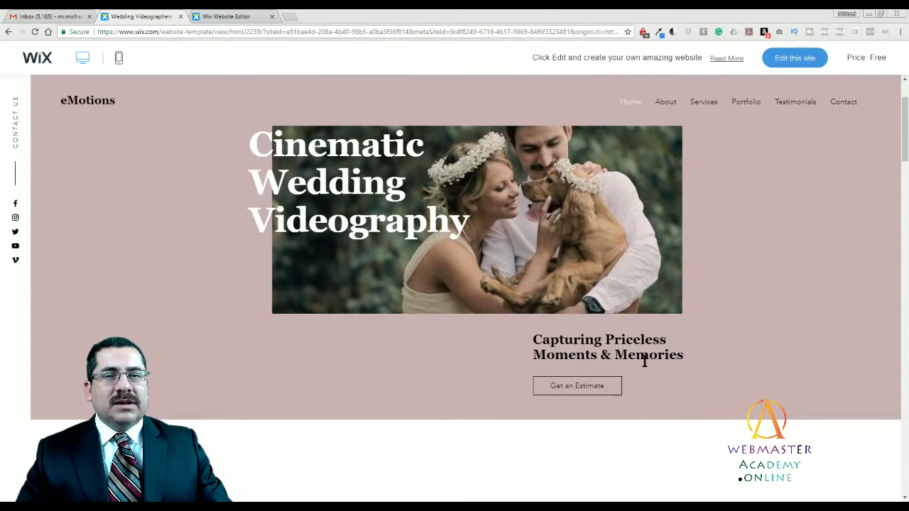
scroll(644, 362, "up", 1)
scroll(644, 362, "up", 1)
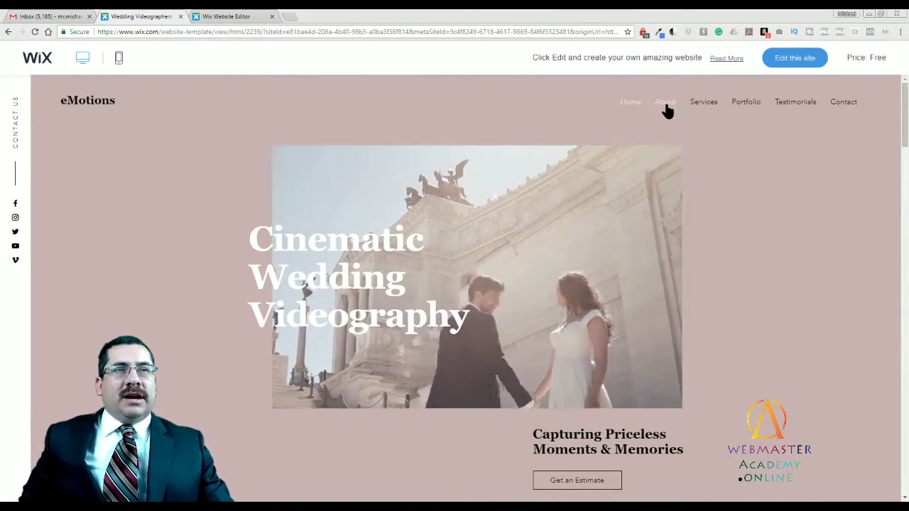
- Visit the About, Services, Portfolio and Testimonials sections of the site in turn
scroll(704, 185, "down", 2)
scroll(704, 183, "down", 3)
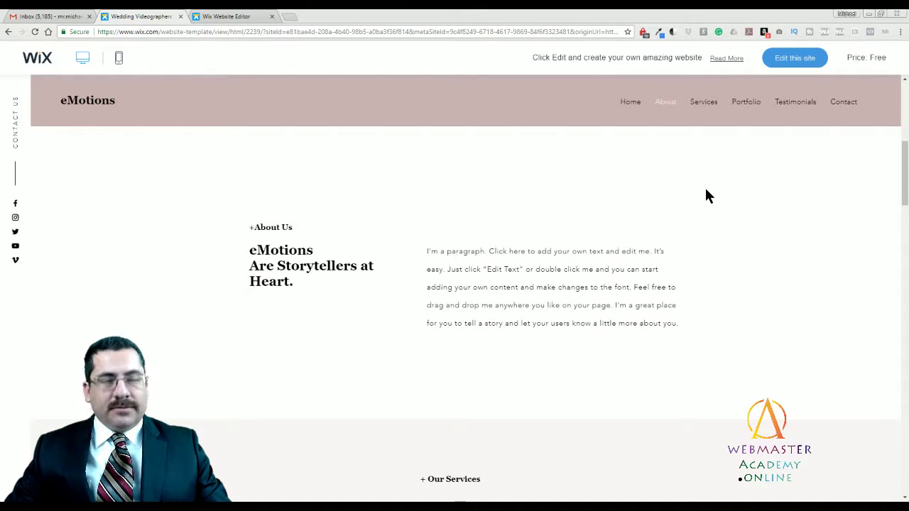
left_click(703, 104)
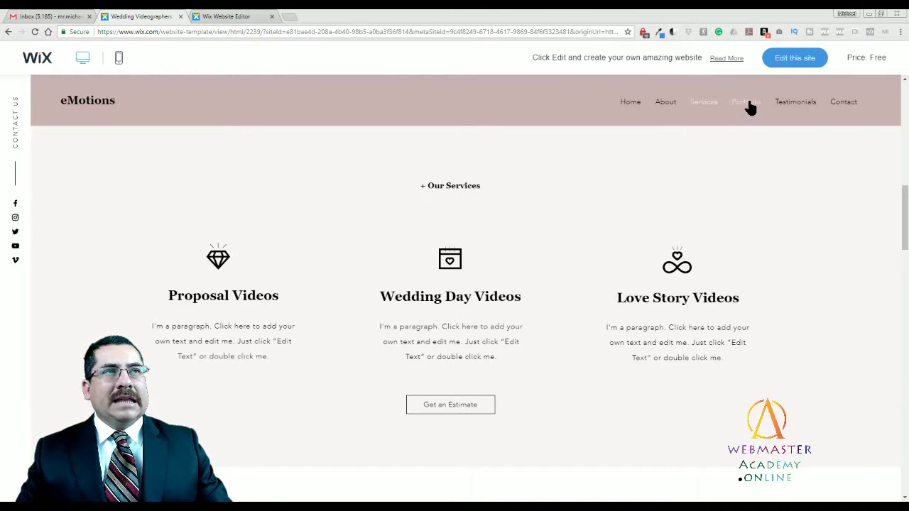
scroll(615, 210, "down", 5)
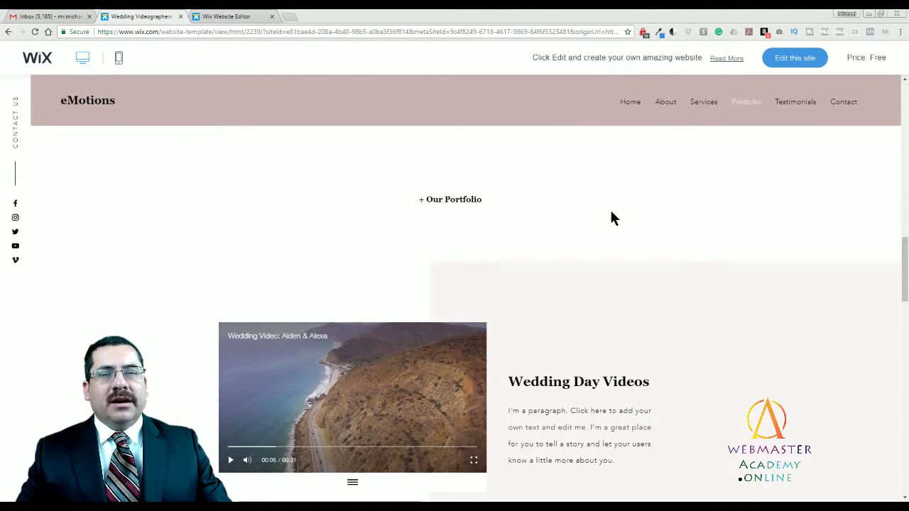
left_click(795, 104)
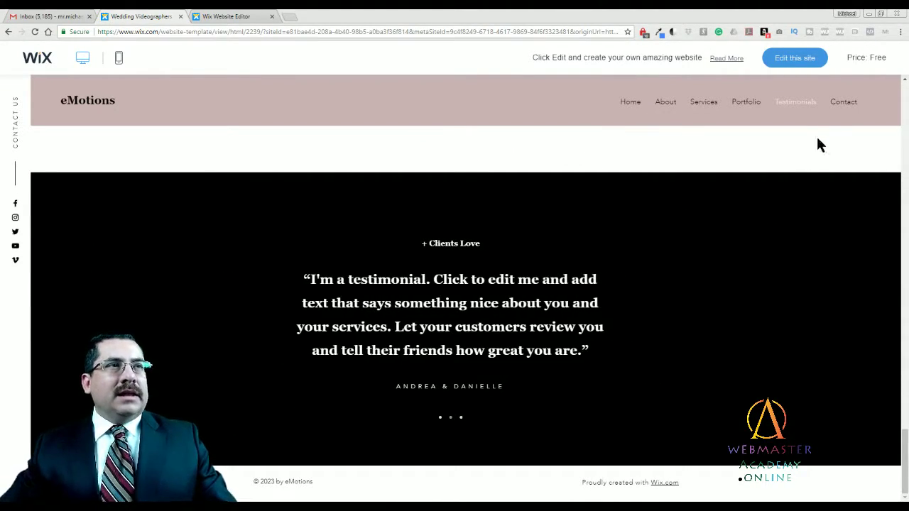
- Open the Contact page and examine its header image, office details and Send Us a Message form
left_click(841, 103)
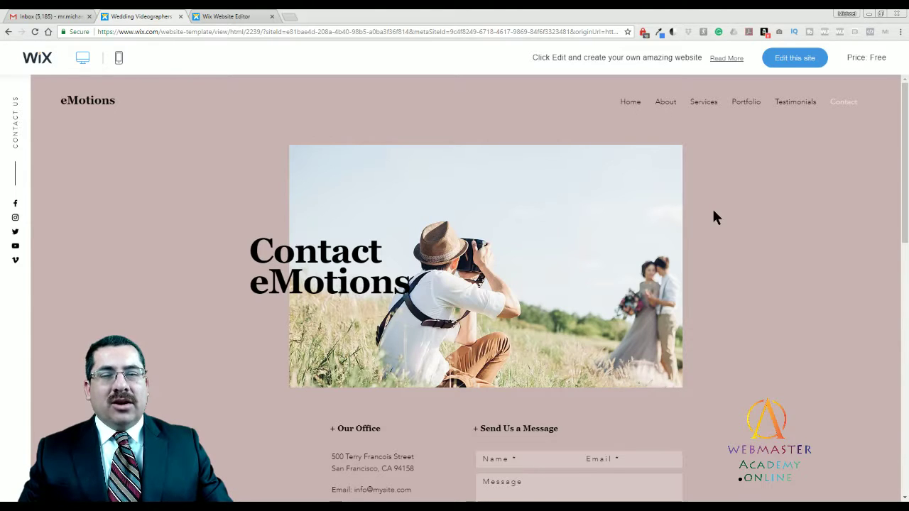
scroll(712, 206, "down", 2)
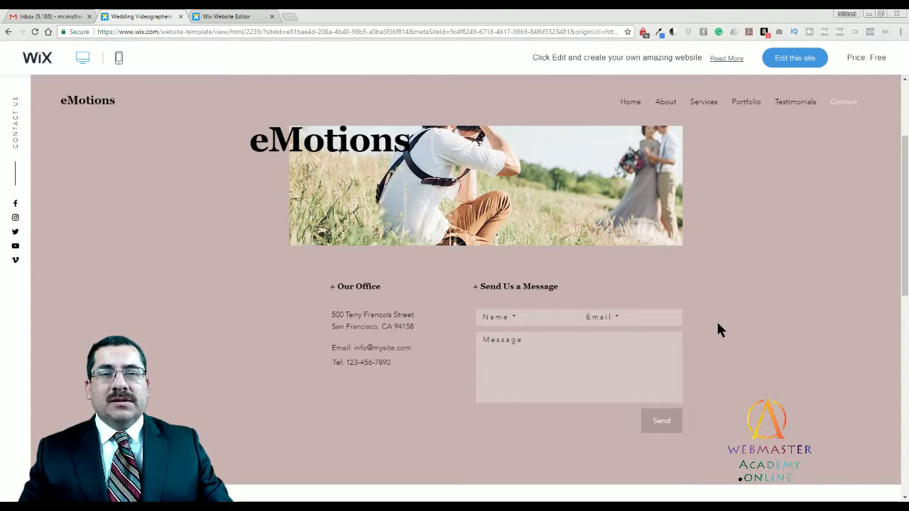
scroll(716, 323, "down", 2)
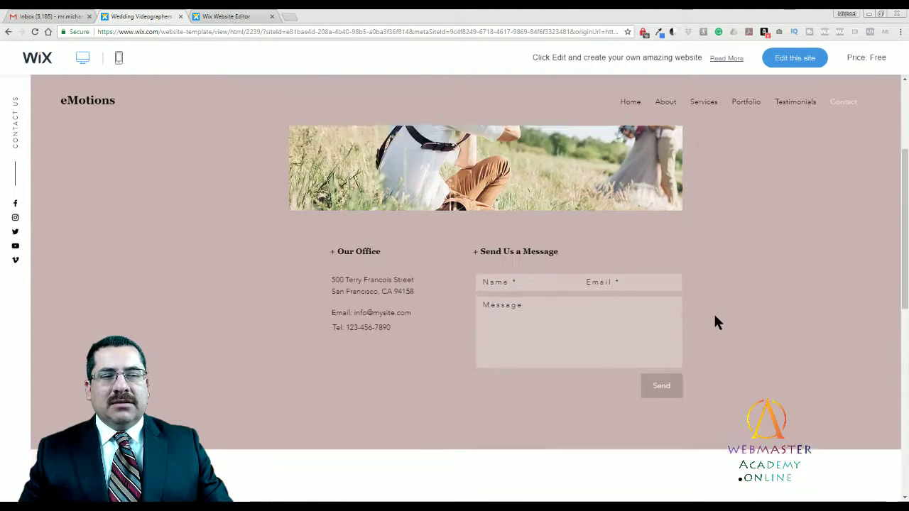
scroll(715, 323, "up", 2)
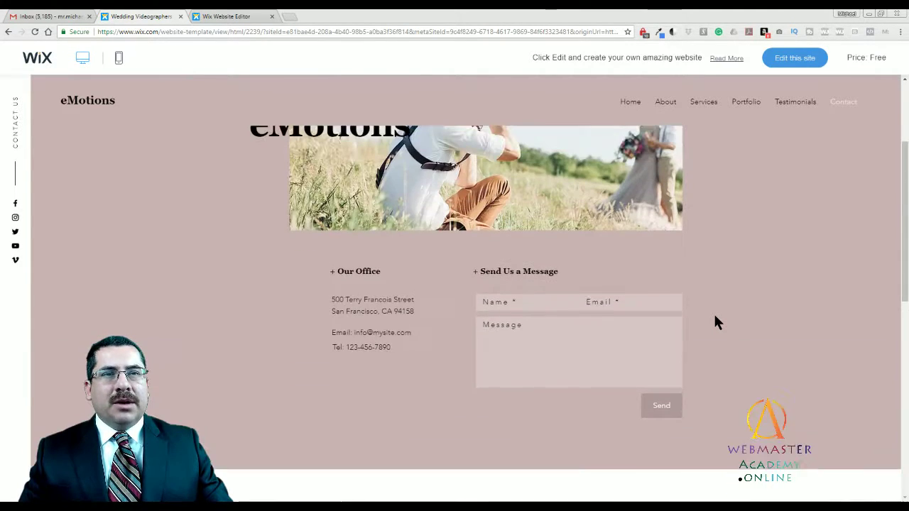
scroll(716, 323, "up", 1)
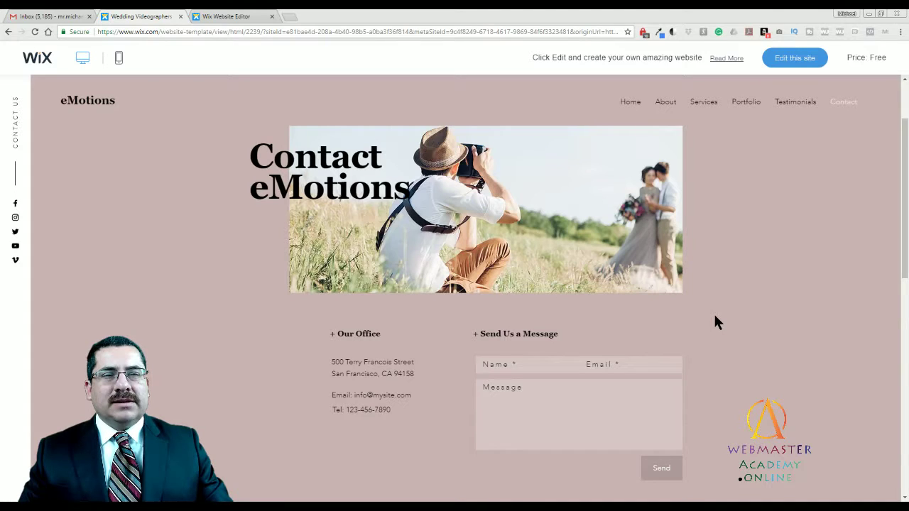
- Examine the Book a Consultation Meeting section of the Contact page, including its Consultation Meeting booking card
scroll(714, 316, "down", 6)
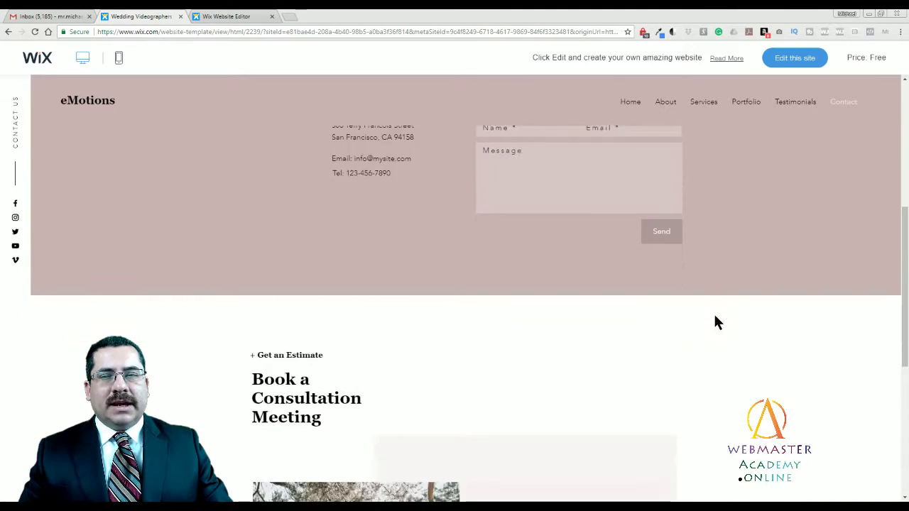
scroll(323, 284, "down", 1)
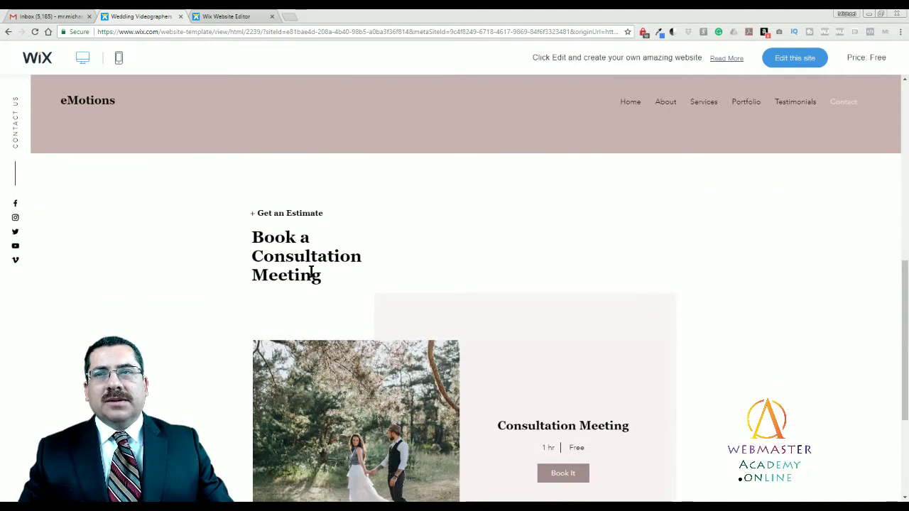
scroll(367, 256, "down", 1)
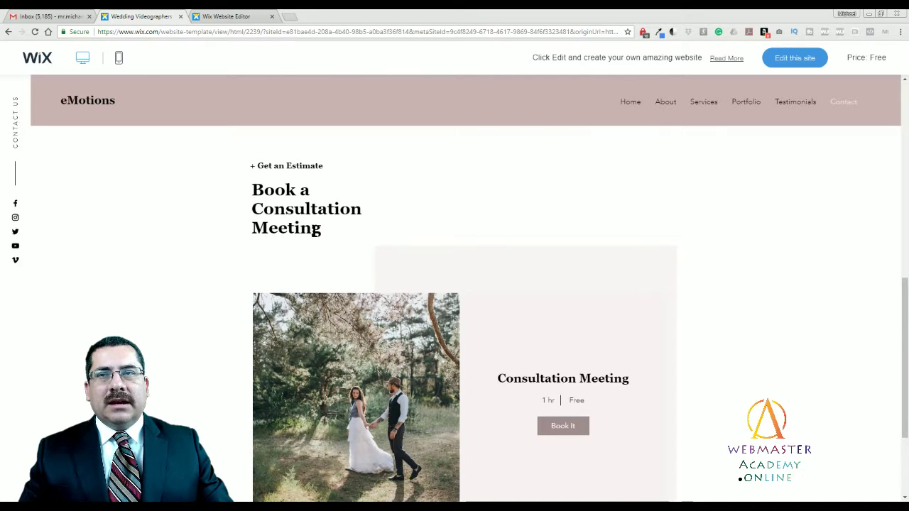
scroll(490, 255, "down", 2)
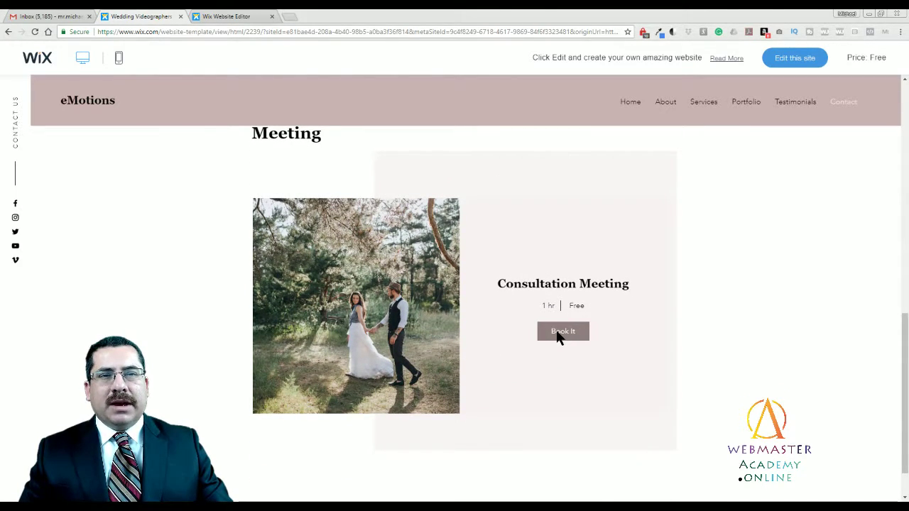
scroll(497, 325, "down", 1)
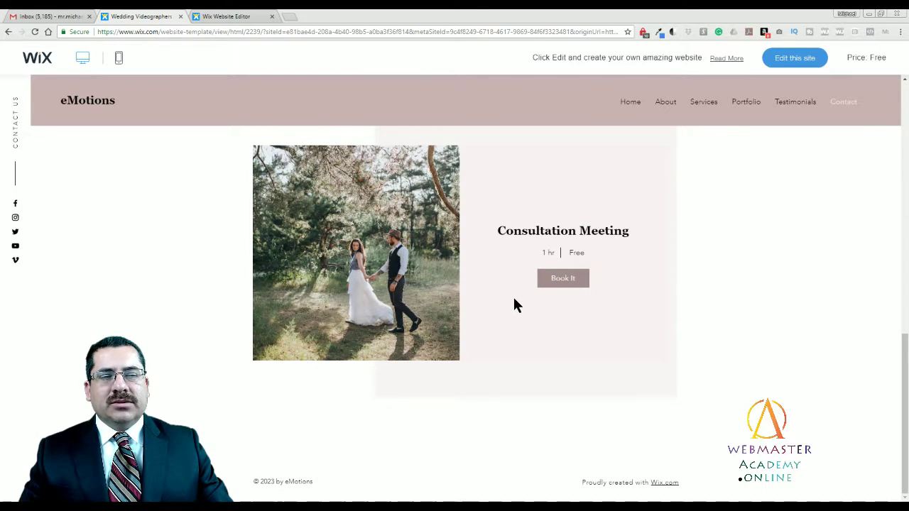
scroll(540, 307, "up", 2)
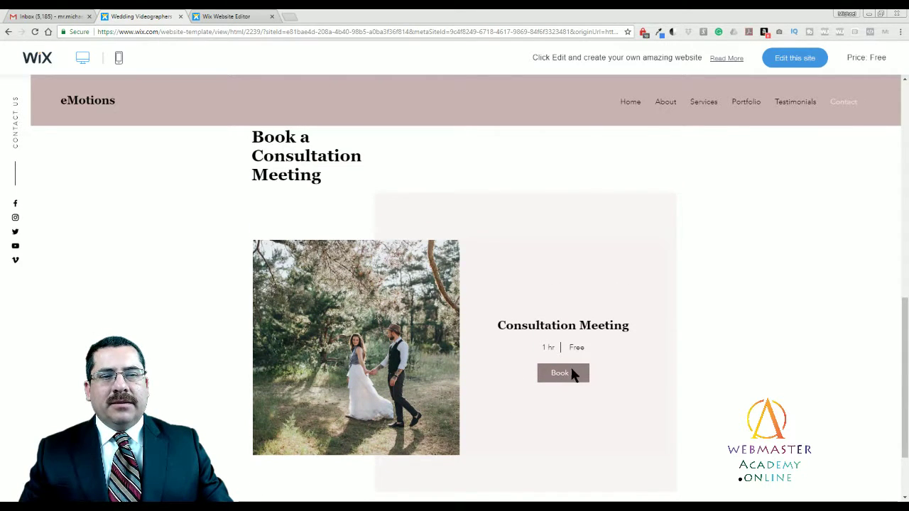
- Review the Contact page's consultation booking section, message form and header image, and return to the home page
scroll(617, 334, "up", 1)
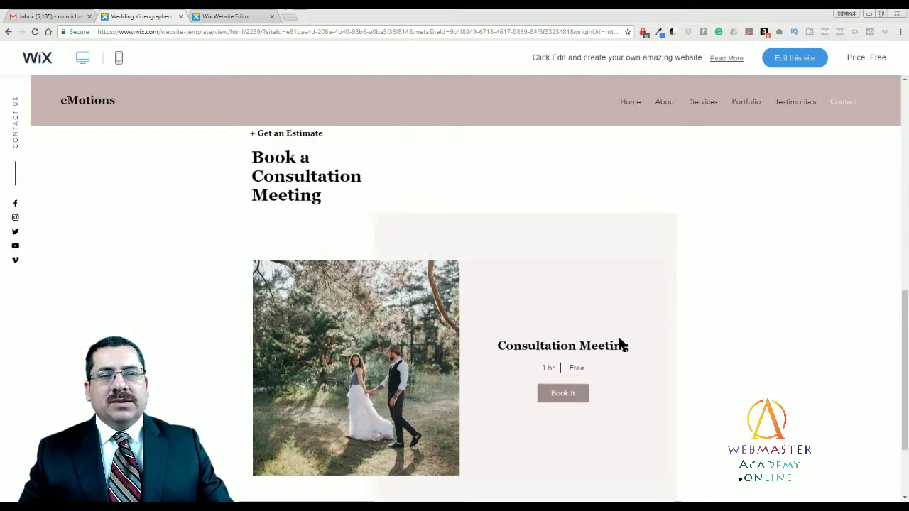
scroll(618, 335, "down", 1)
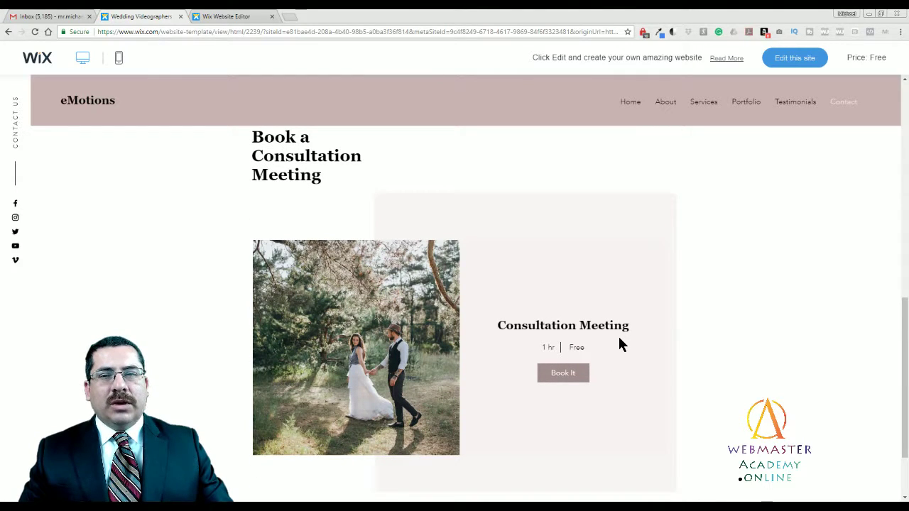
scroll(619, 338, "up", 4)
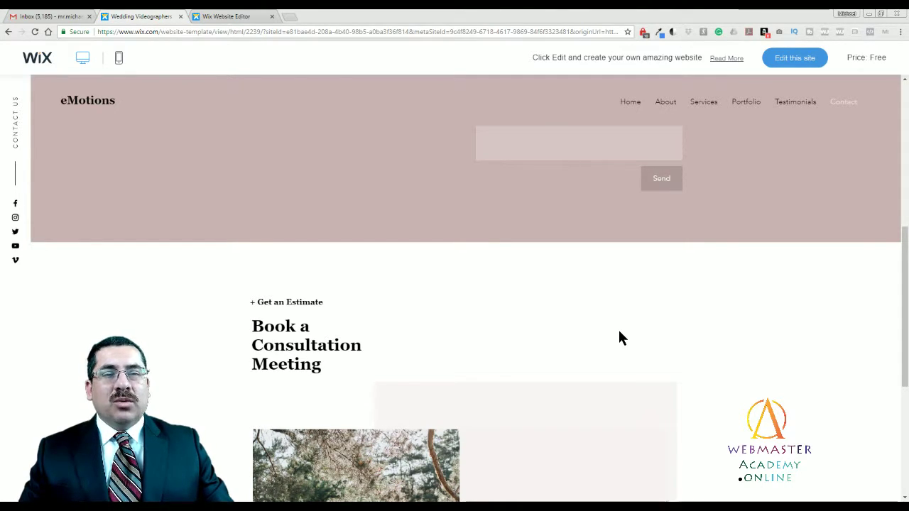
scroll(619, 338, "up", 1)
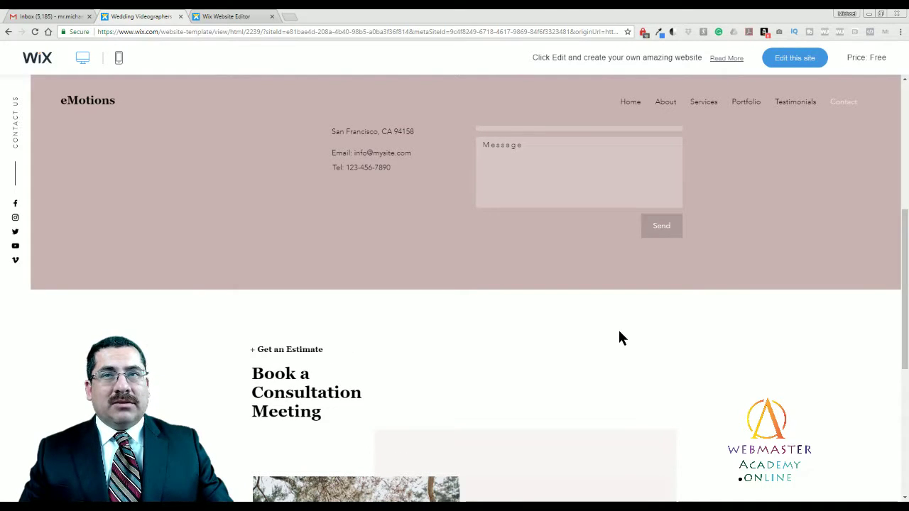
scroll(619, 338, "up", 5)
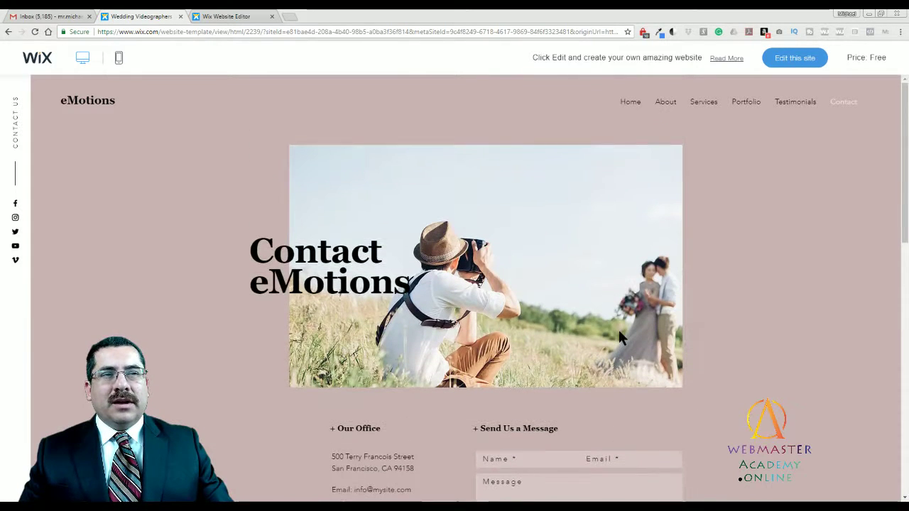
scroll(619, 338, "down", 5)
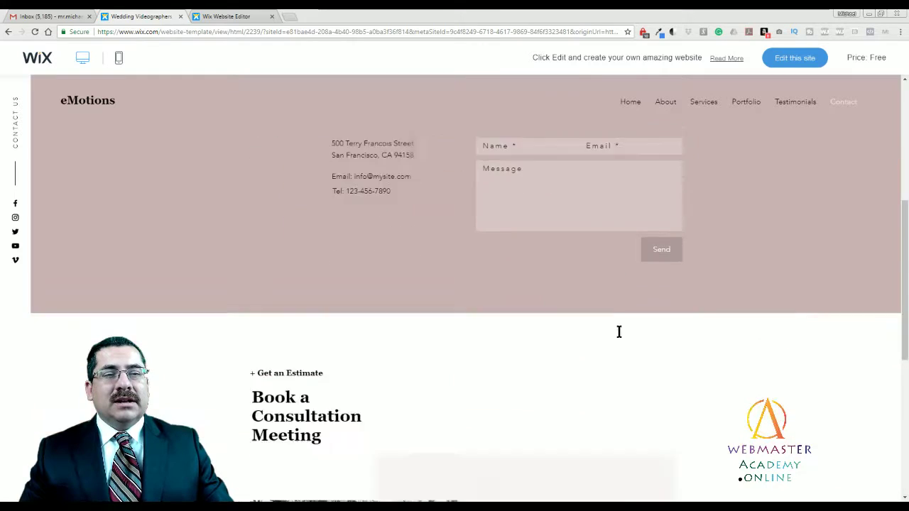
scroll(619, 332, "down", 3)
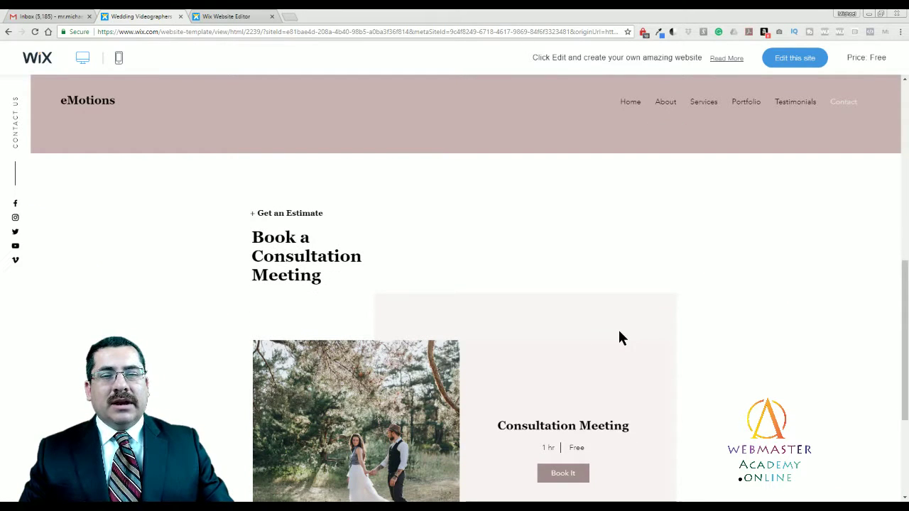
scroll(619, 338, "up", 7)
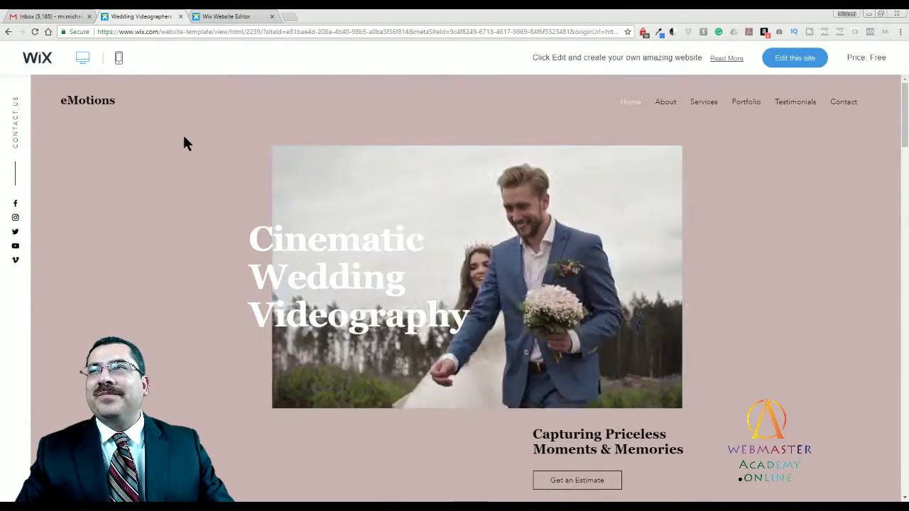
- Switch to the Wix Website Editor and save the site under a free Wix.com domain with the address ending mysite
left_click(225, 15)
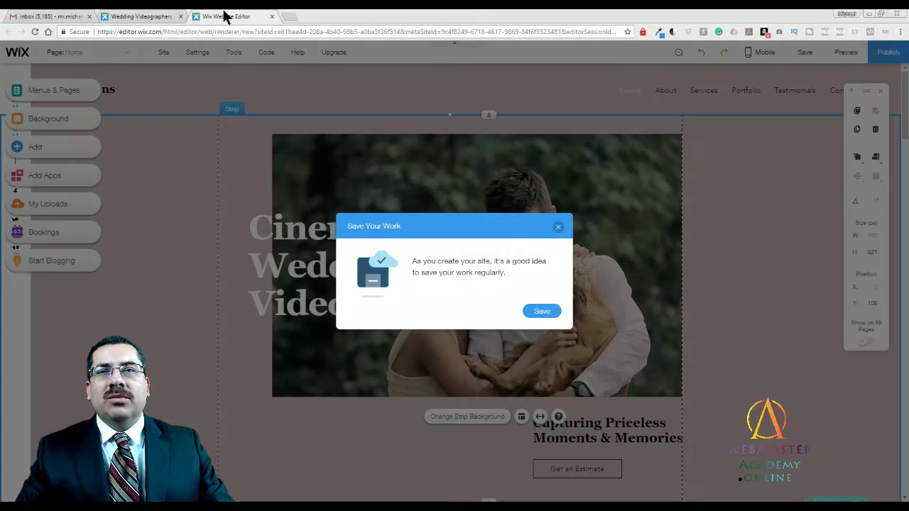
left_click(542, 311)
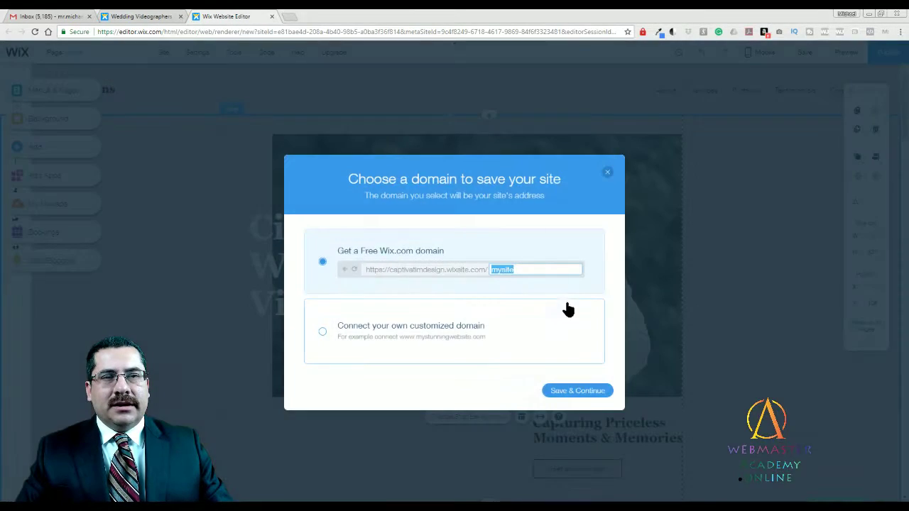
left_click(574, 394)
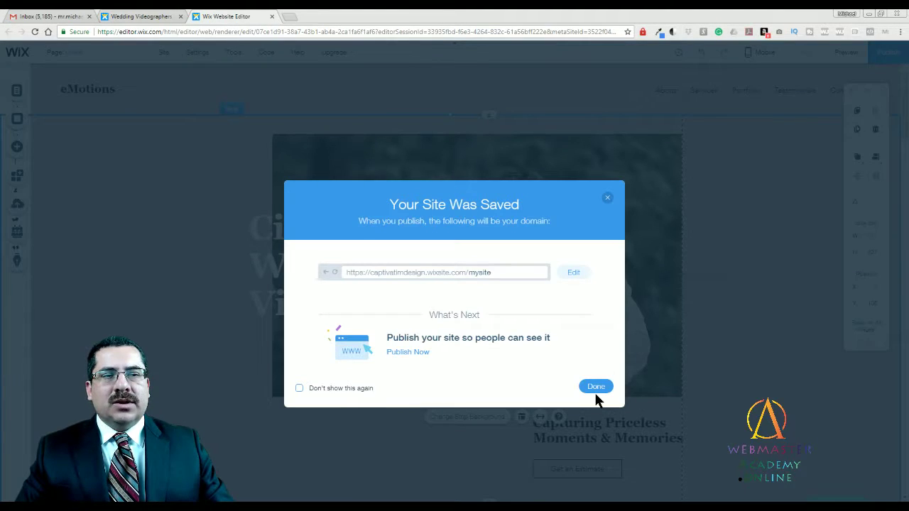
left_click(705, 312)
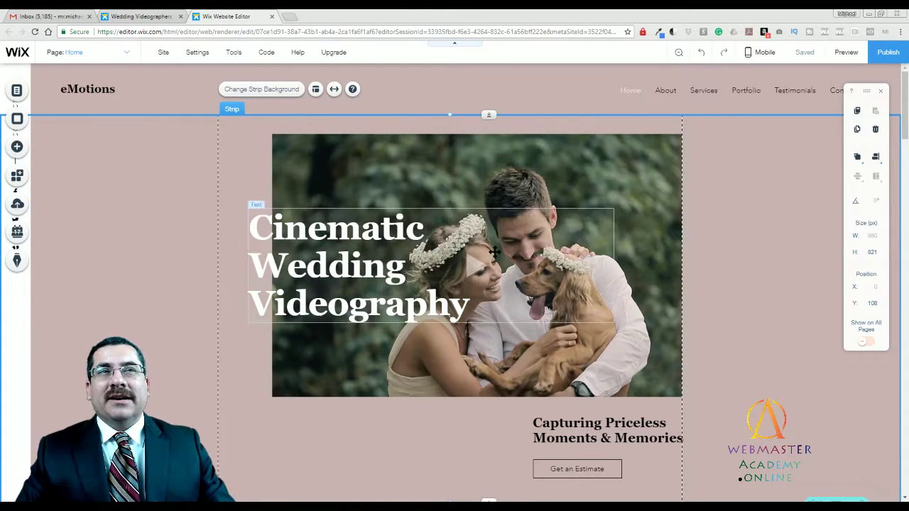
- Look through the home page in the editor from the Cinematic Wedding Videography strip to the Our Services section and return to the page start
left_click(763, 180)
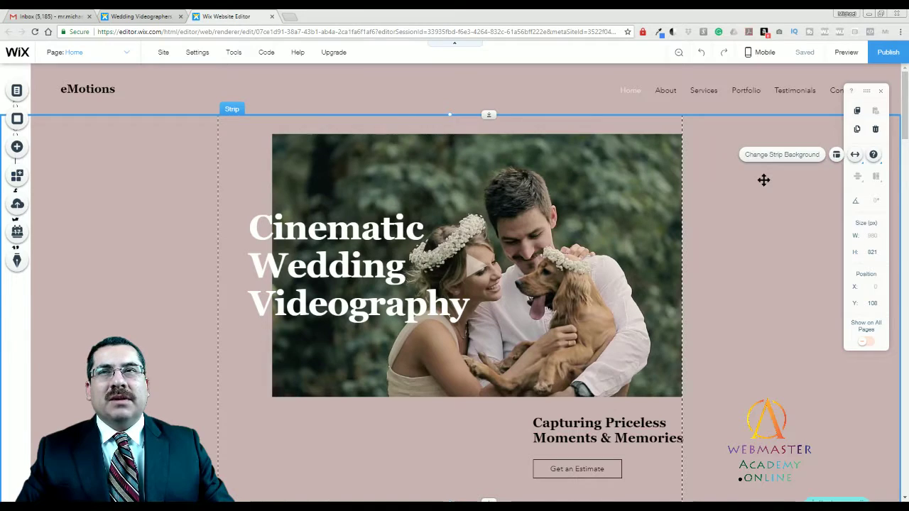
scroll(761, 201, "down", 3)
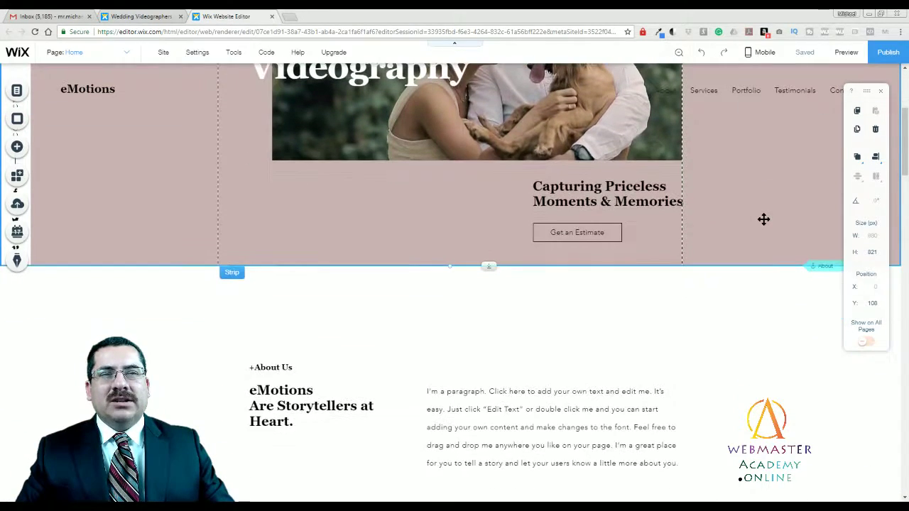
scroll(763, 220, "up", 2)
scroll(764, 219, "up", 1)
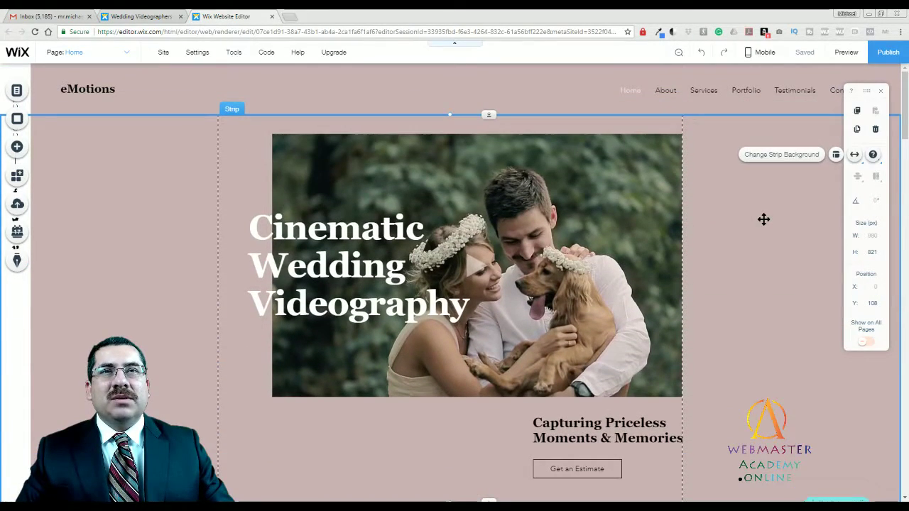
scroll(764, 220, "down", 8)
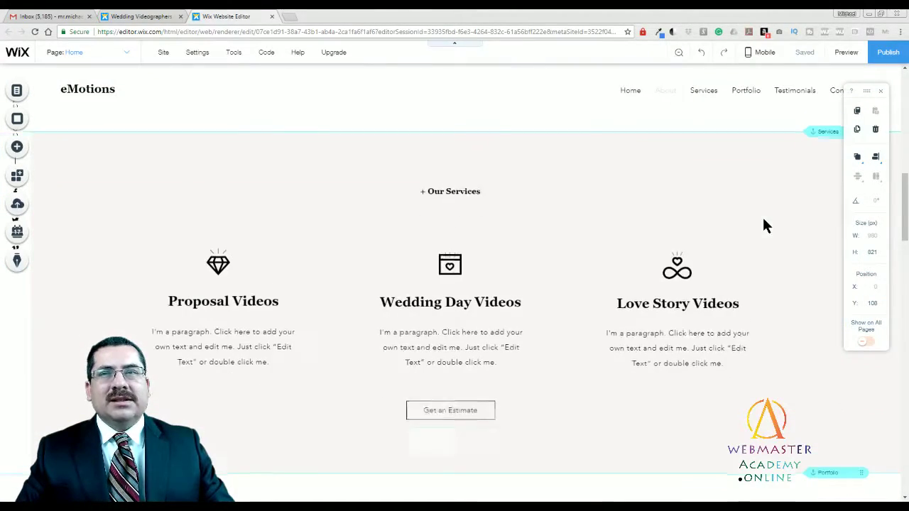
scroll(763, 225, "down", 4)
scroll(722, 259, "up", 7)
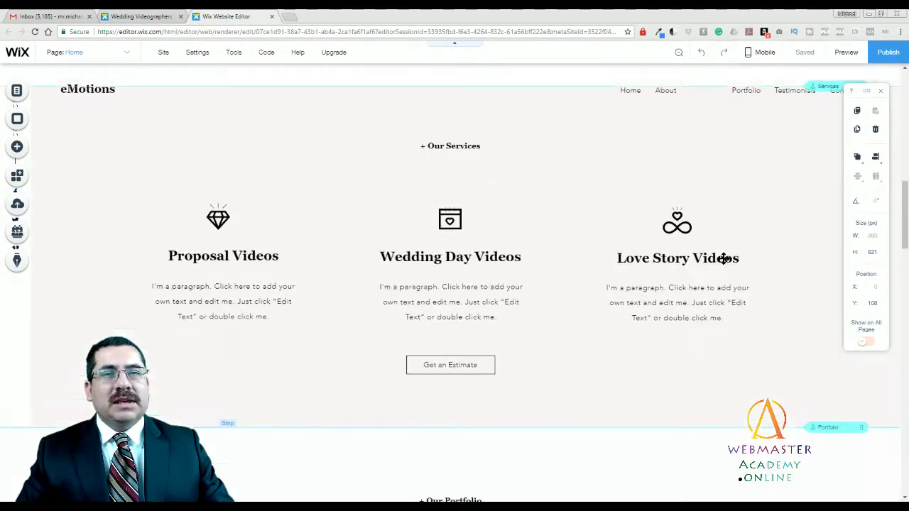
scroll(727, 261, "up", 3)
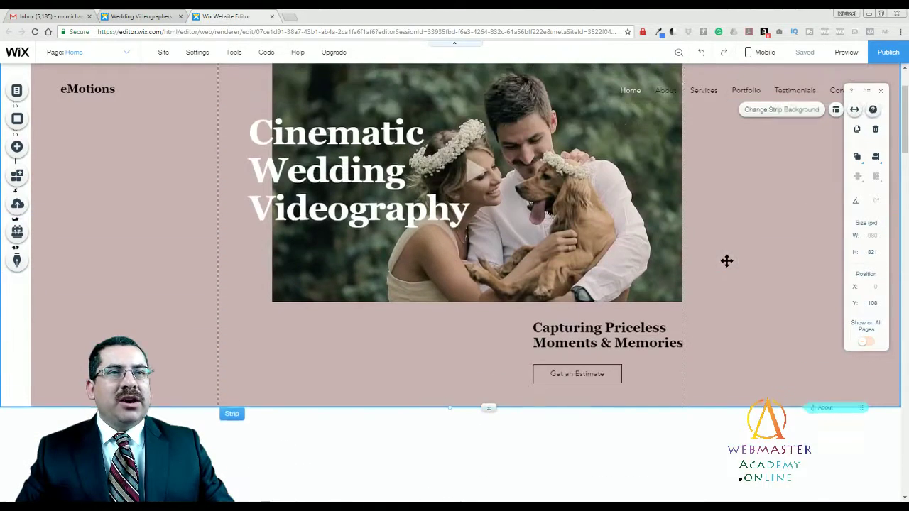
scroll(735, 264, "up", 1)
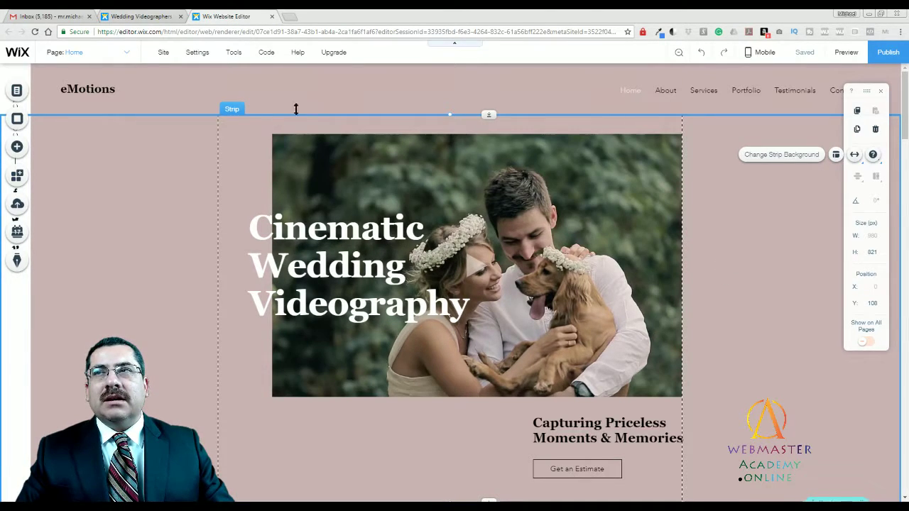
- Compare the extents of the opening strip and the header, view the site in preview mode and return to editing
left_click(179, 150)
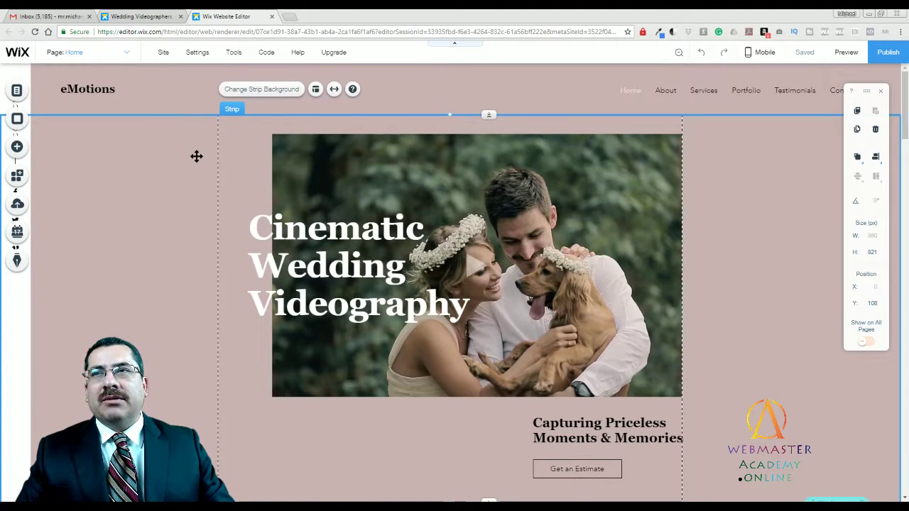
left_click(447, 106)
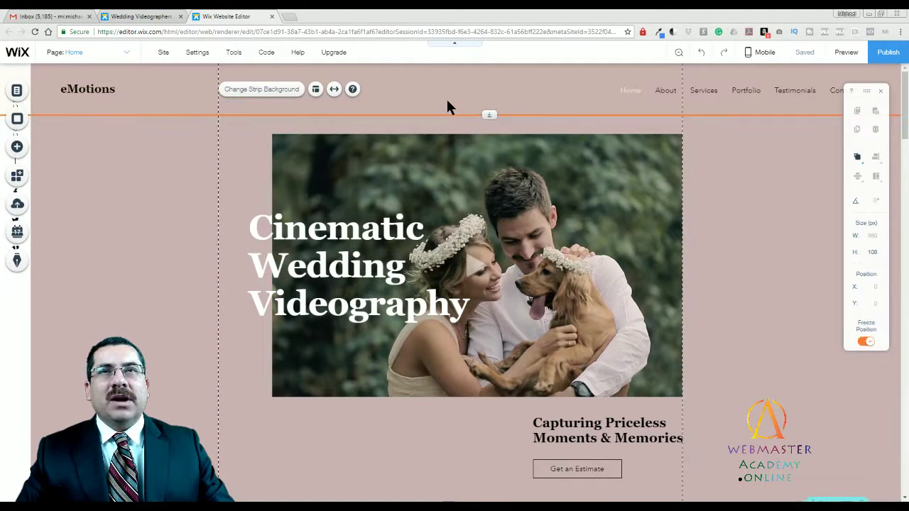
left_click(771, 201)
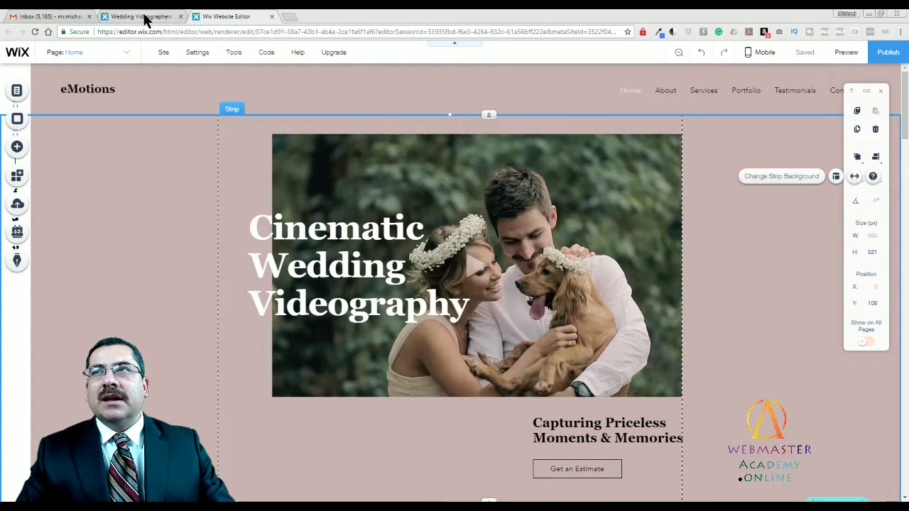
left_click(846, 52)
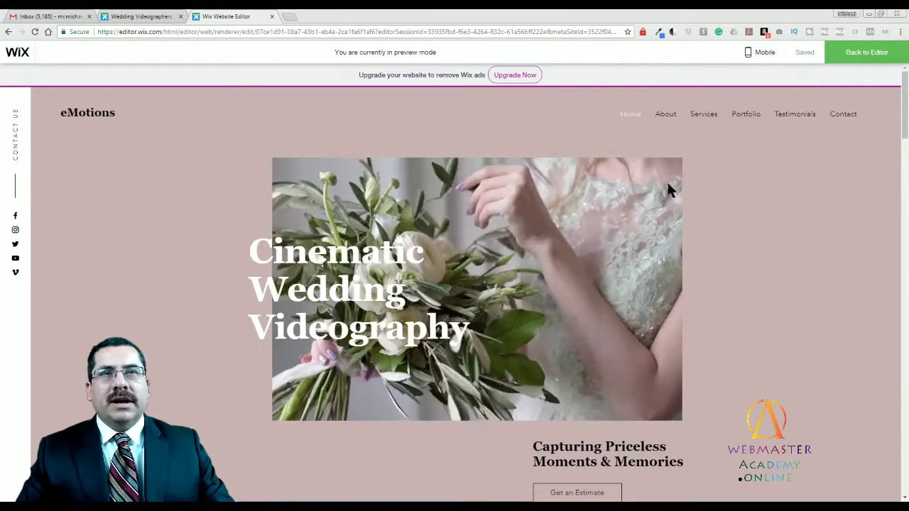
left_click(853, 56)
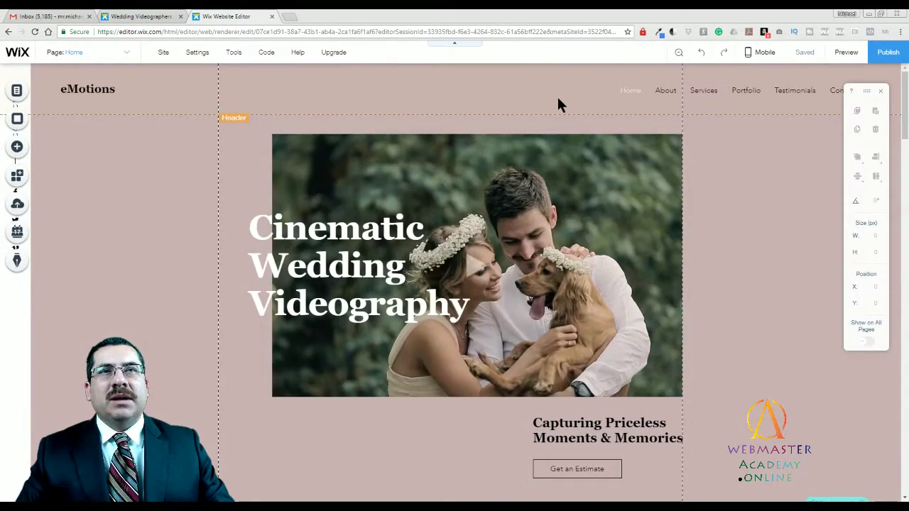
- Change the opening strip's background color to blue #4E84C2, check it in preview mode and return to editing
left_click(558, 105)
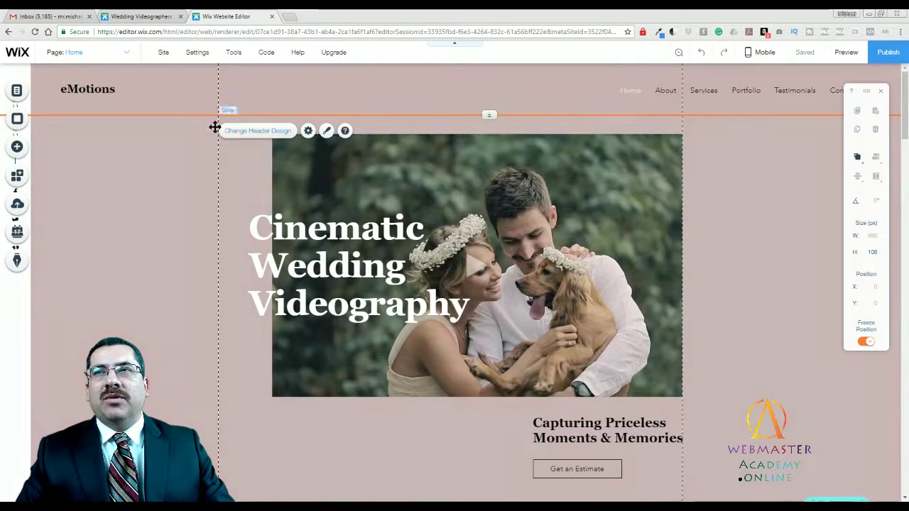
left_click(172, 142)
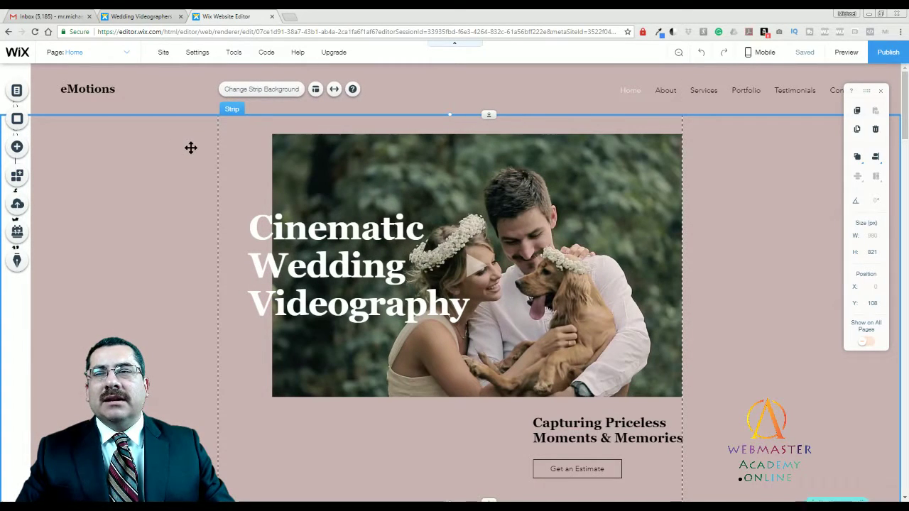
left_click(272, 90)
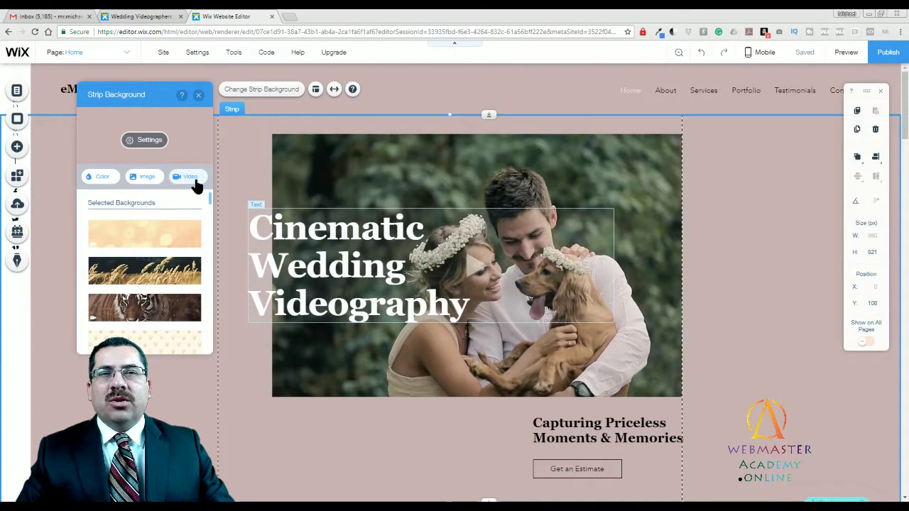
left_click(101, 179)
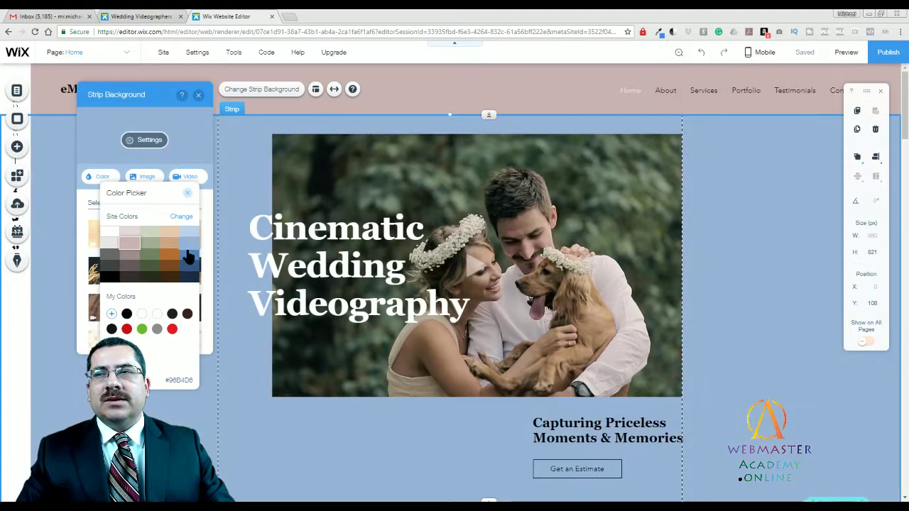
left_click(189, 258)
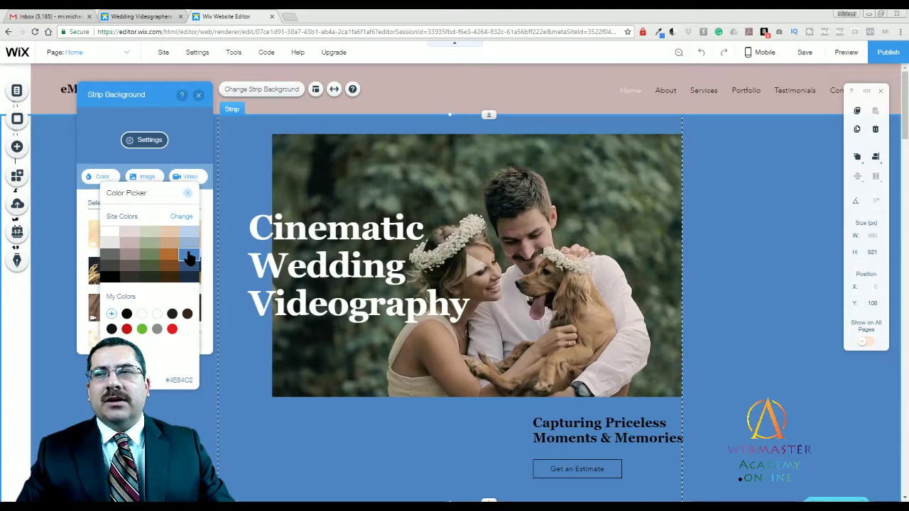
left_click(742, 229)
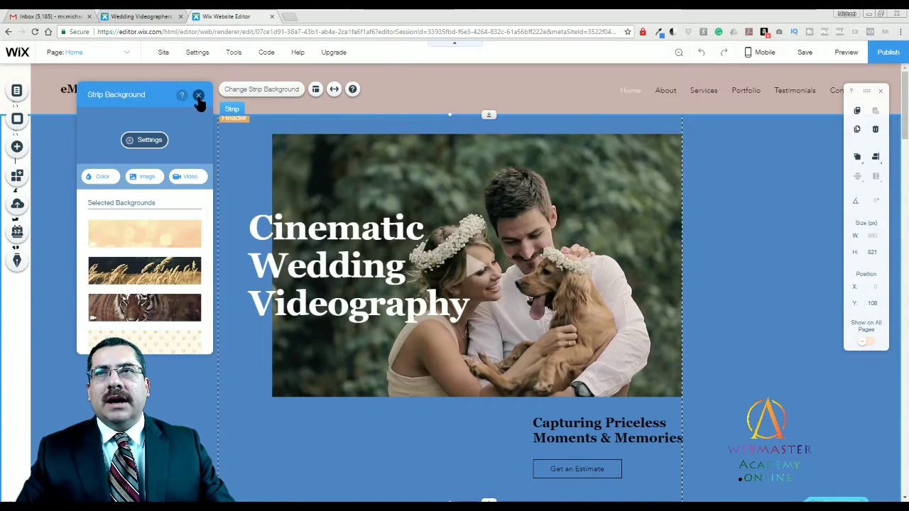
left_click(198, 95)
left_click(842, 54)
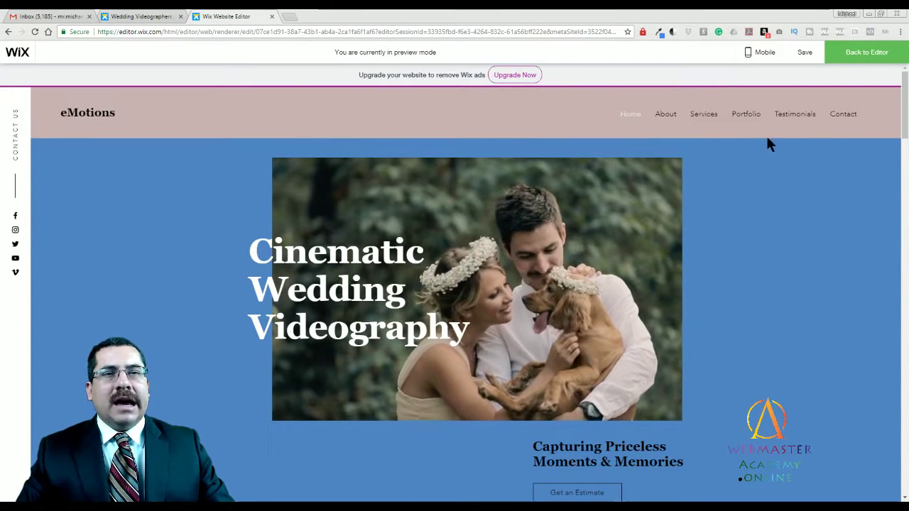
left_click(861, 55)
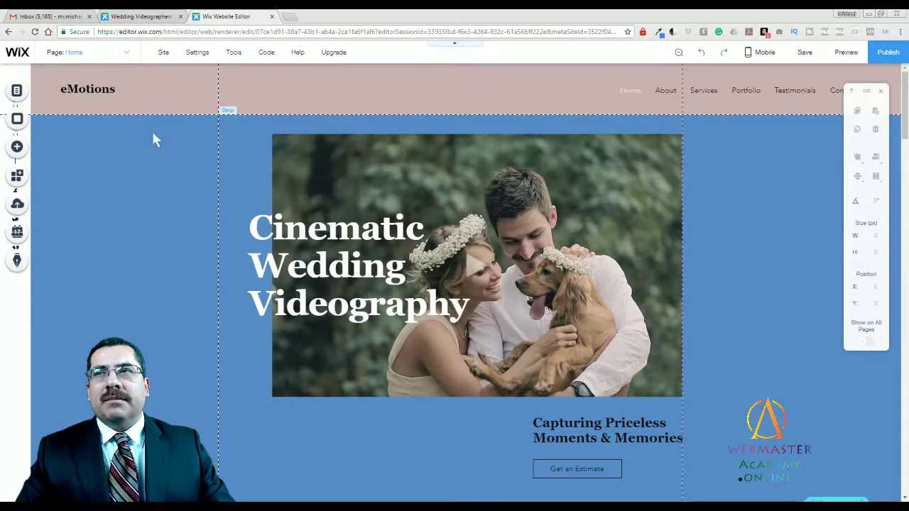
- Set the opening strip's background color back to the dusty pink #C9B3B3
left_click(210, 125)
left_click(186, 108)
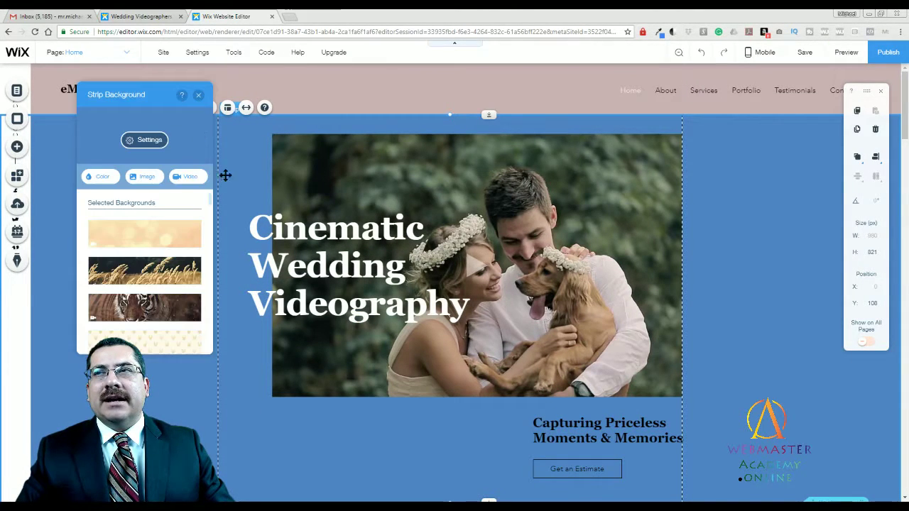
left_click(103, 178)
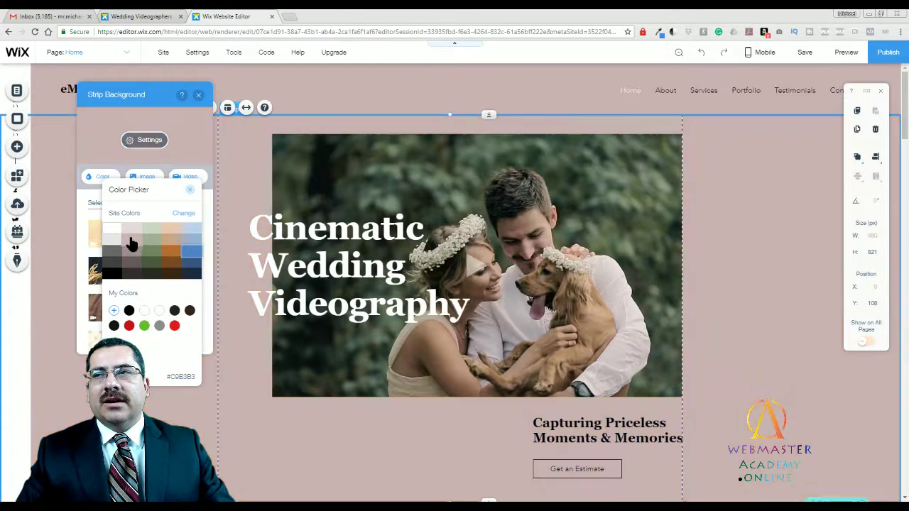
left_click(133, 239)
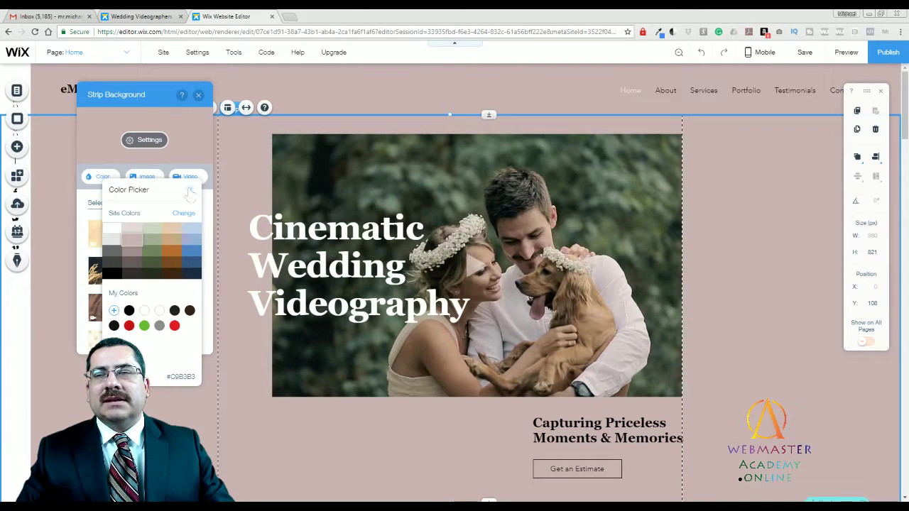
- Set the opening strip's background to the free Wix Home & Garden image Paved Terrace
left_click(190, 192)
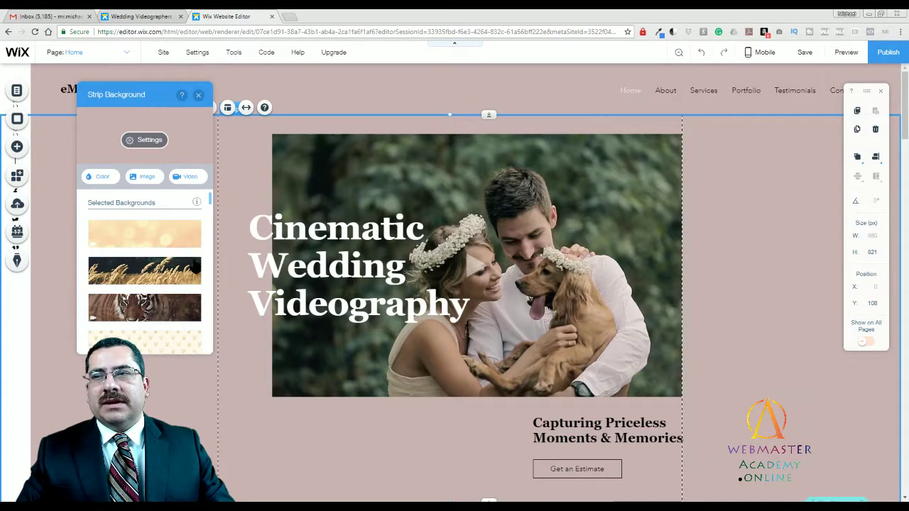
left_click(146, 176)
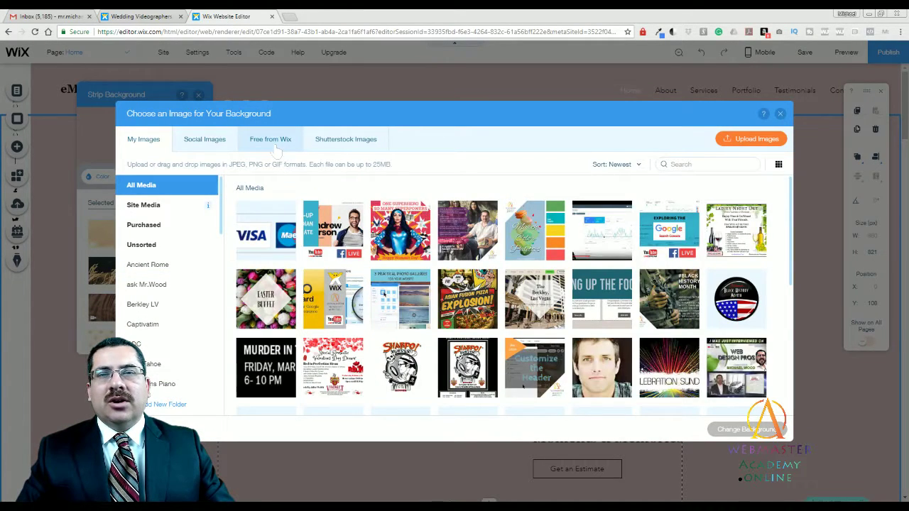
left_click(274, 145)
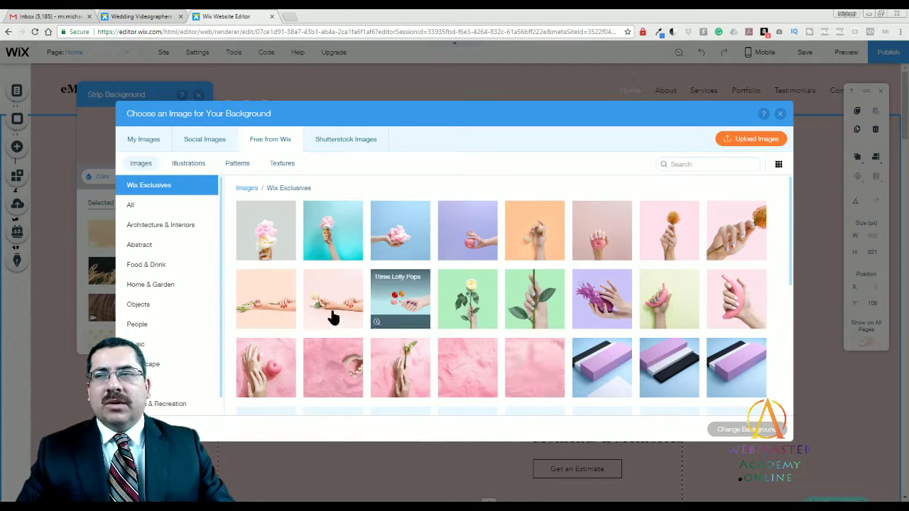
left_click(163, 286)
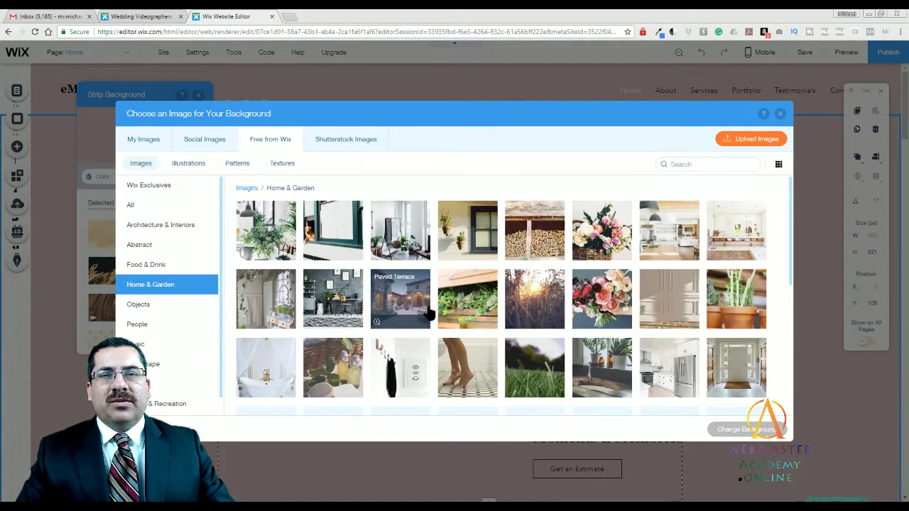
left_click(428, 315)
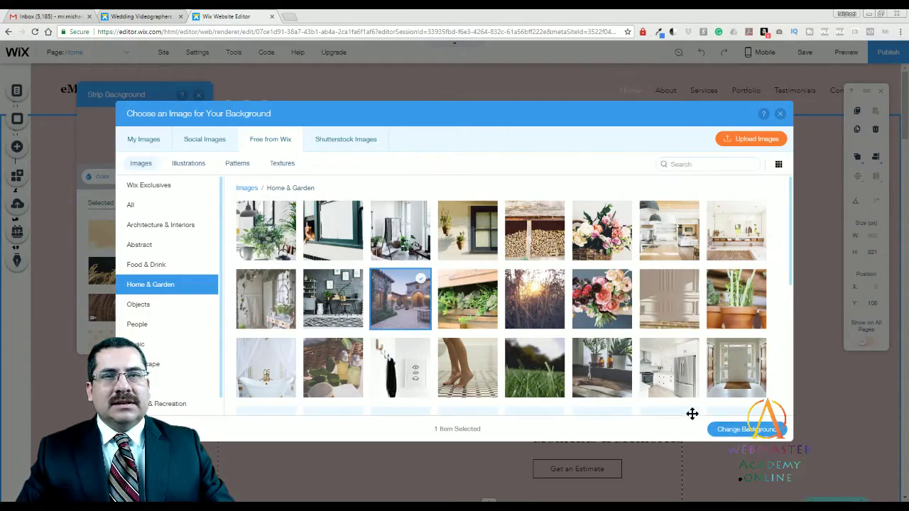
left_click(742, 429)
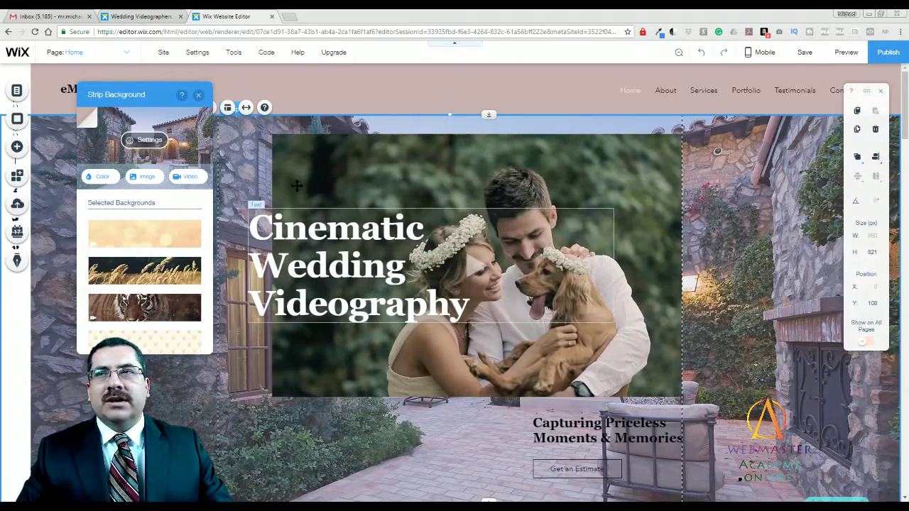
left_click(198, 94)
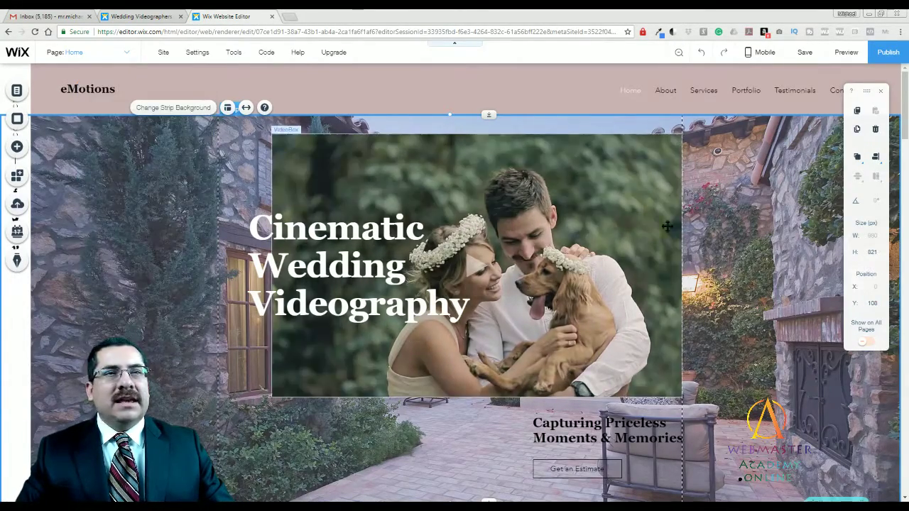
- Check the terrace background of the opening strip in preview mode and return to editing
left_click(847, 53)
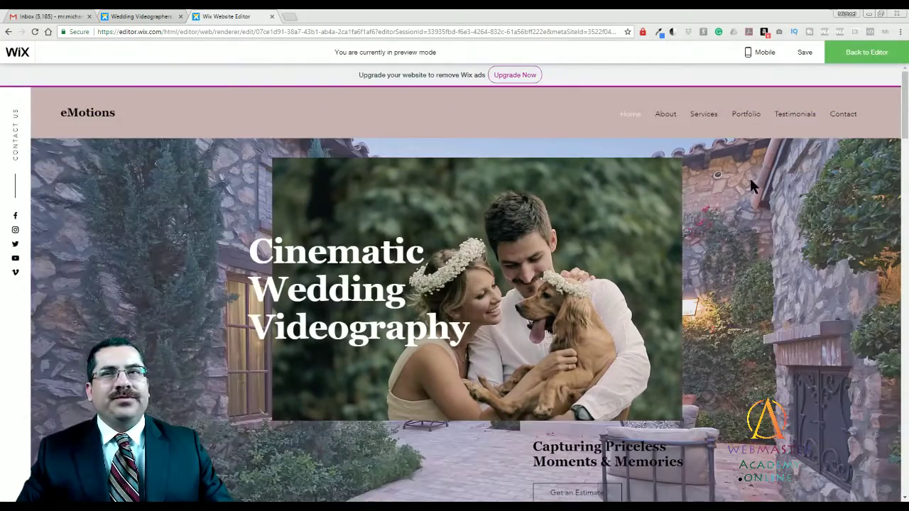
scroll(733, 176, "down", 2)
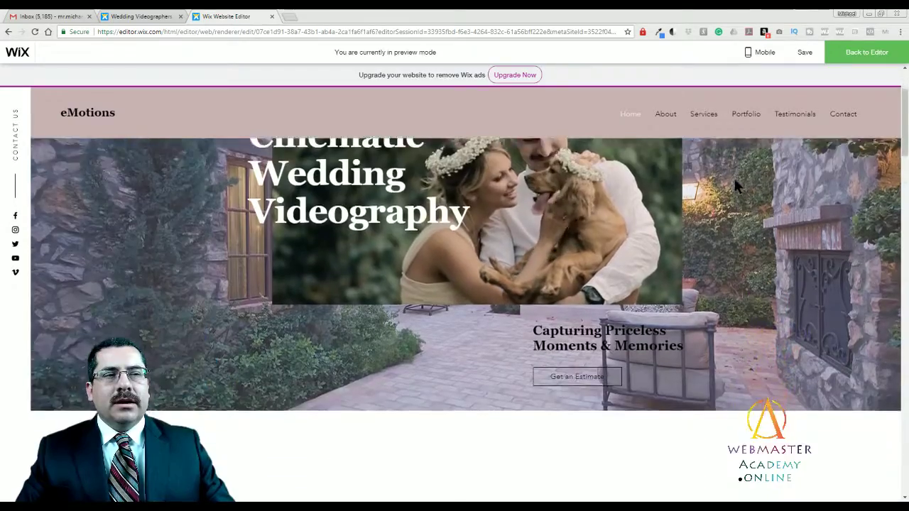
scroll(735, 183, "up", 2)
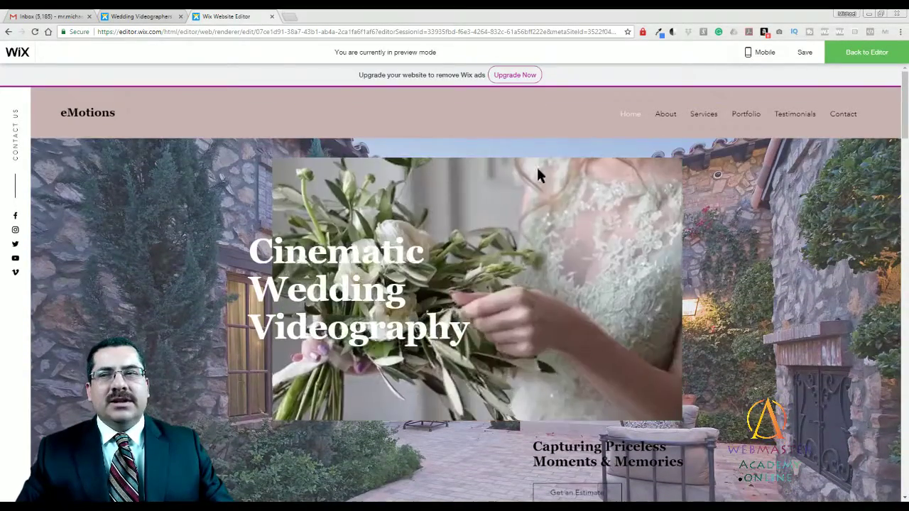
left_click(867, 55)
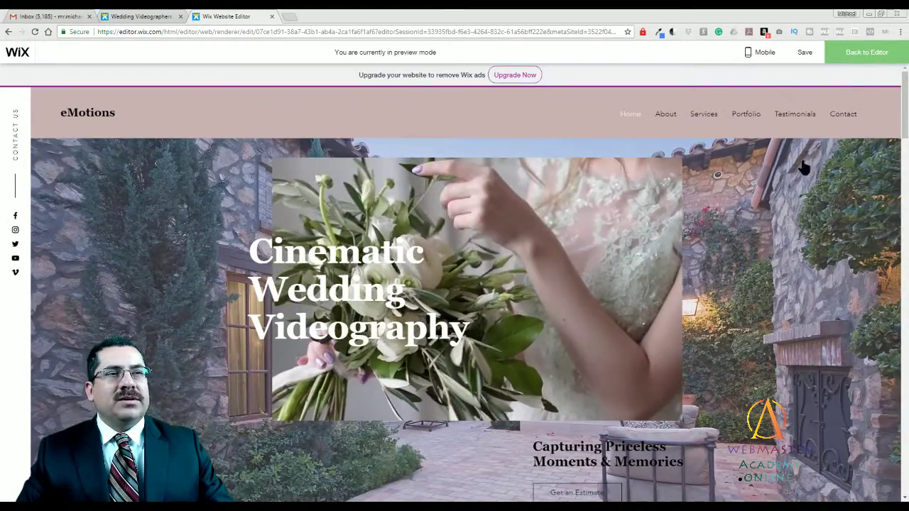
- Apply the Parallax scroll effect to the opening strip's background image
left_click(729, 195)
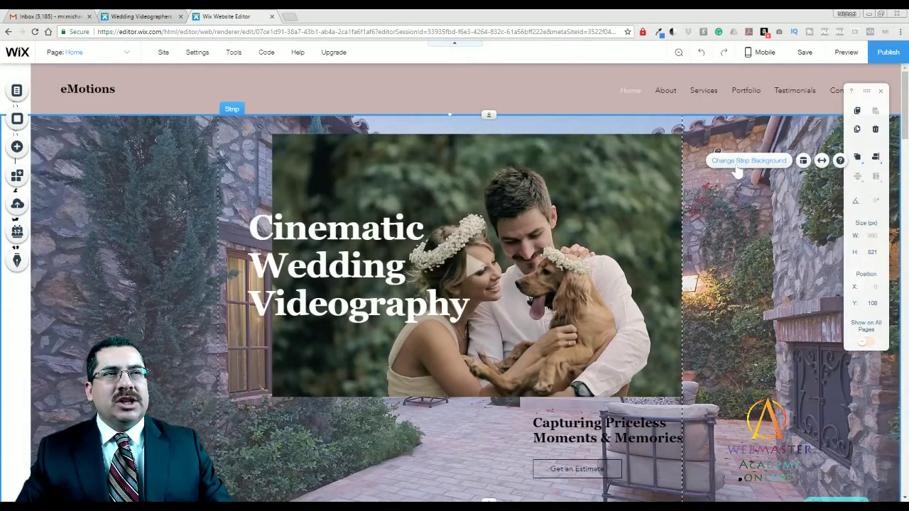
left_click(738, 165)
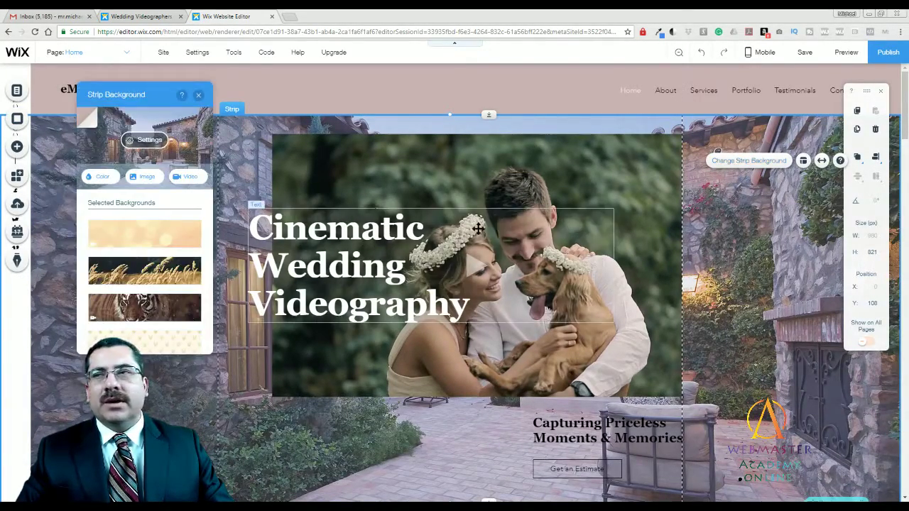
left_click_drag(150, 97, 464, 136)
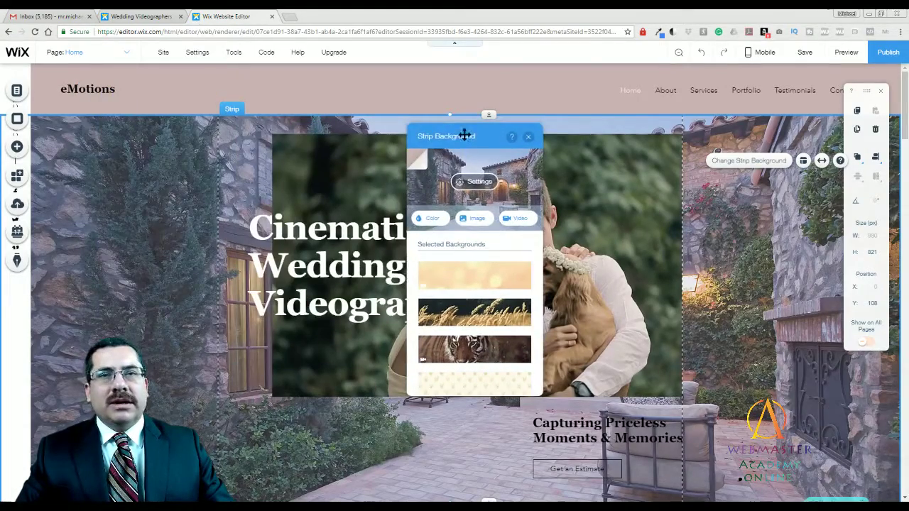
left_click(469, 183)
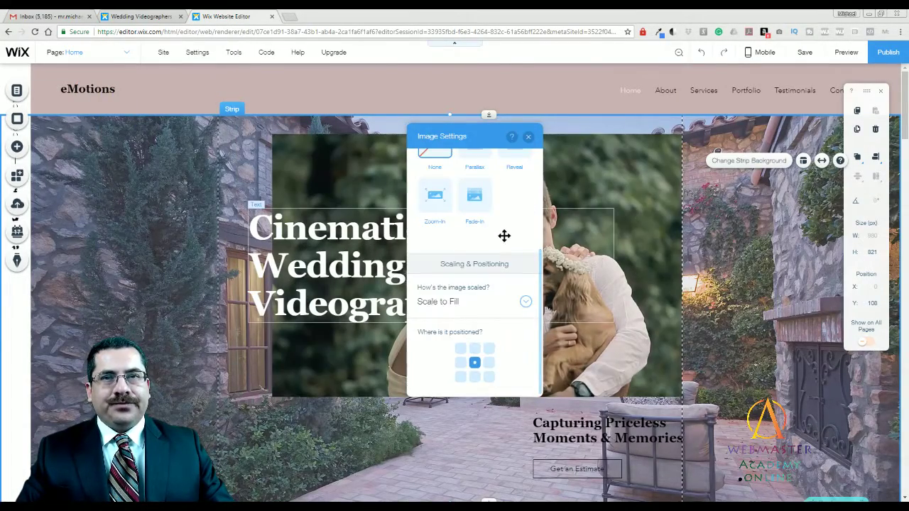
scroll(522, 238, "up", 2)
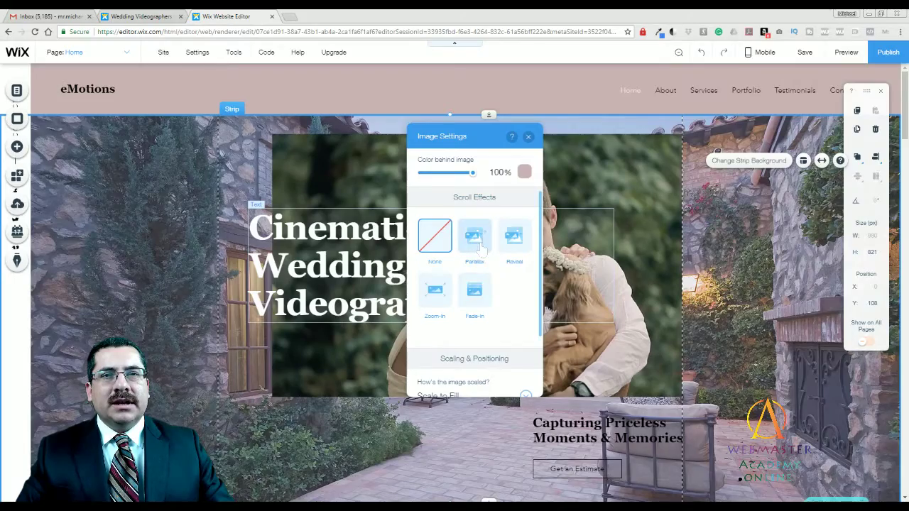
left_click(480, 242)
left_click(527, 137)
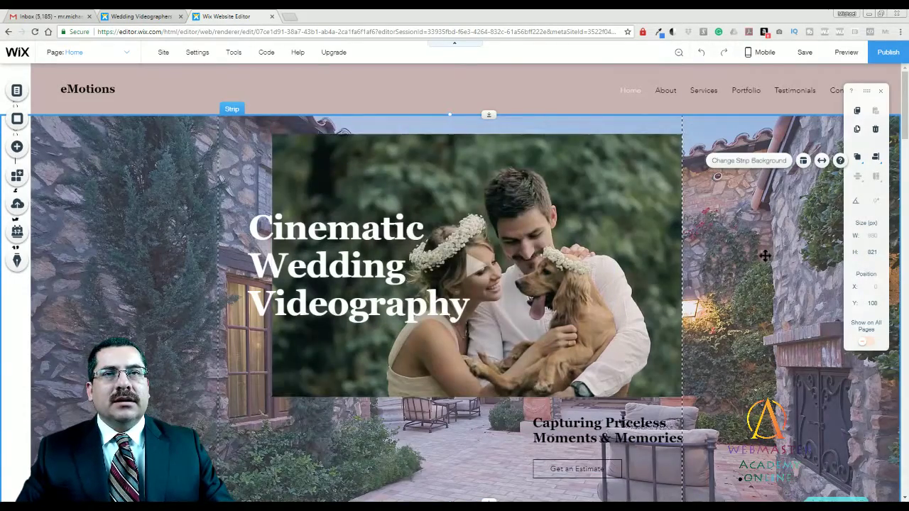
- Examine how the opening strip's background image moves during scrolling in preview mode and return to editing
left_click(844, 54)
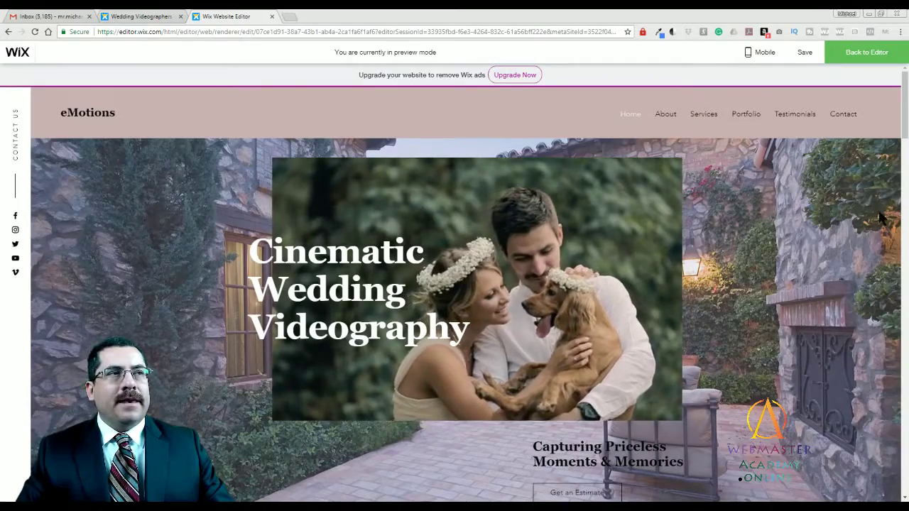
scroll(770, 210, "down", 3)
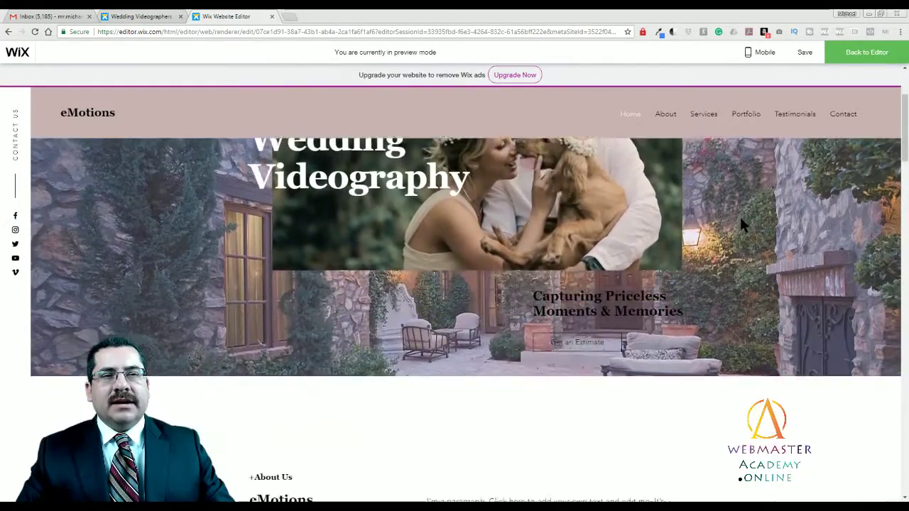
scroll(738, 226, "up", 3)
scroll(734, 209, "down", 3)
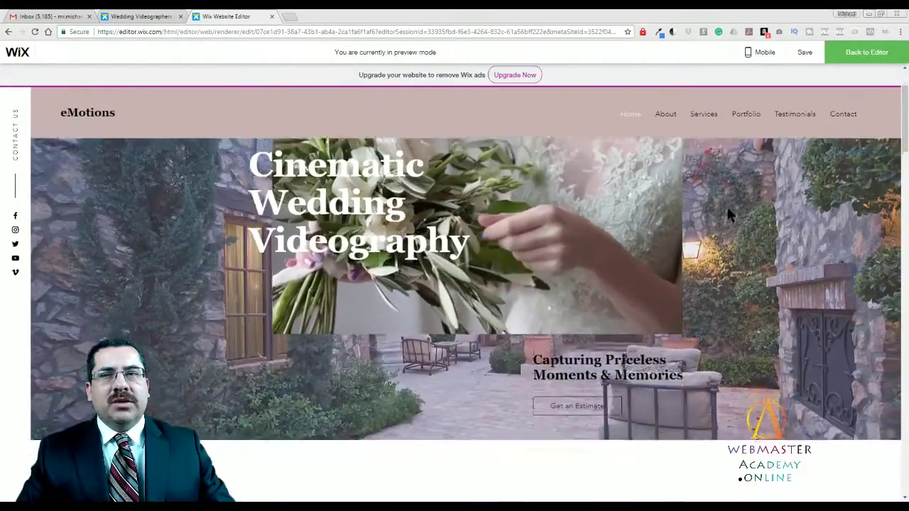
scroll(742, 234, "down", 1)
scroll(744, 237, "up", 4)
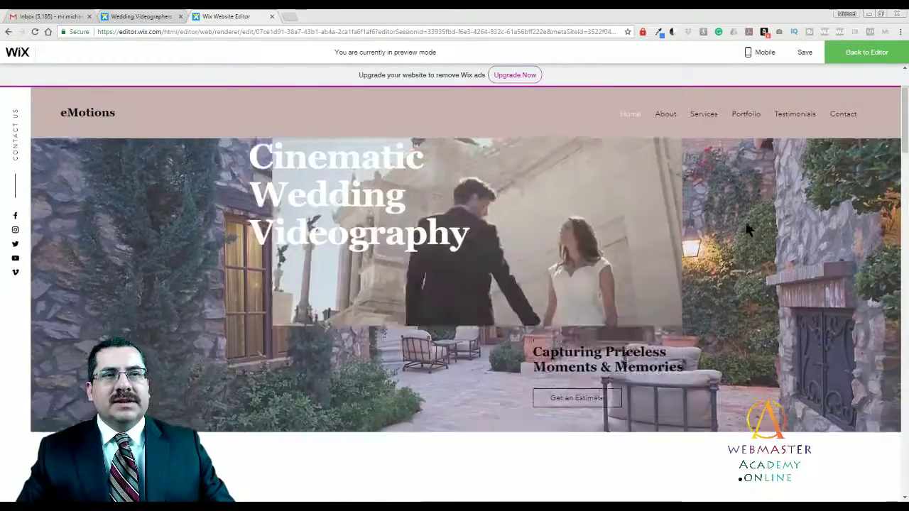
scroll(741, 202, "down", 3)
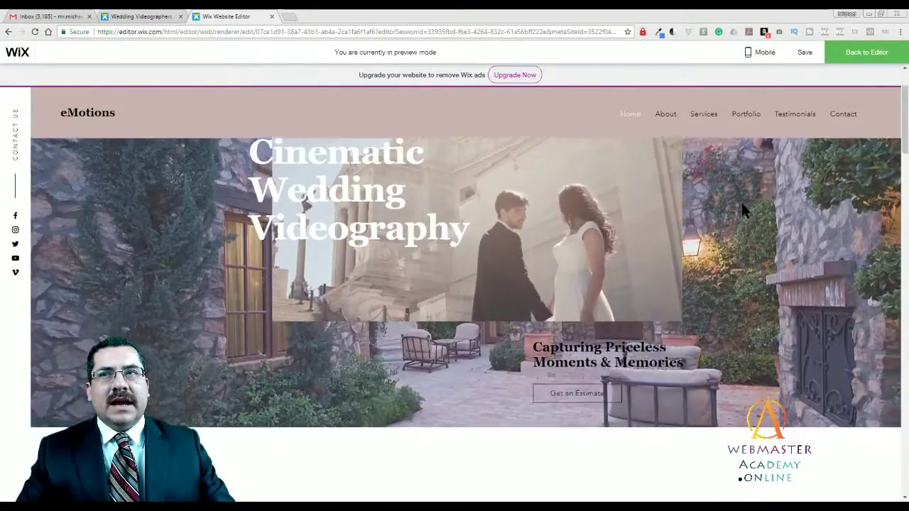
scroll(741, 205, "down", 1)
scroll(742, 205, "up", 4)
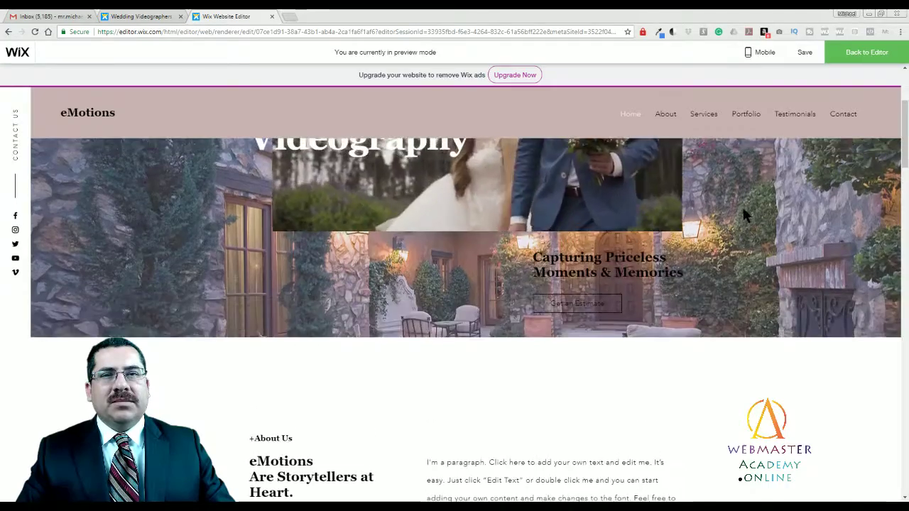
scroll(742, 211, "down", 3)
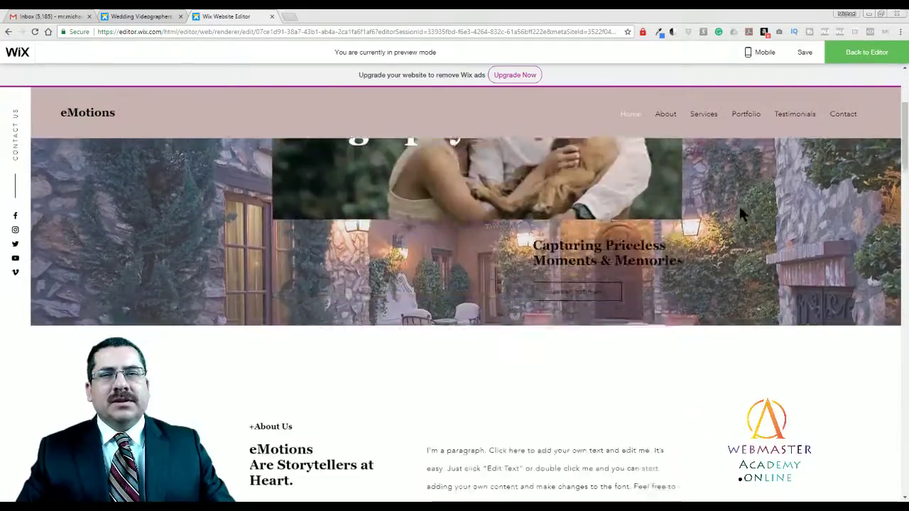
scroll(771, 213, "up", 3)
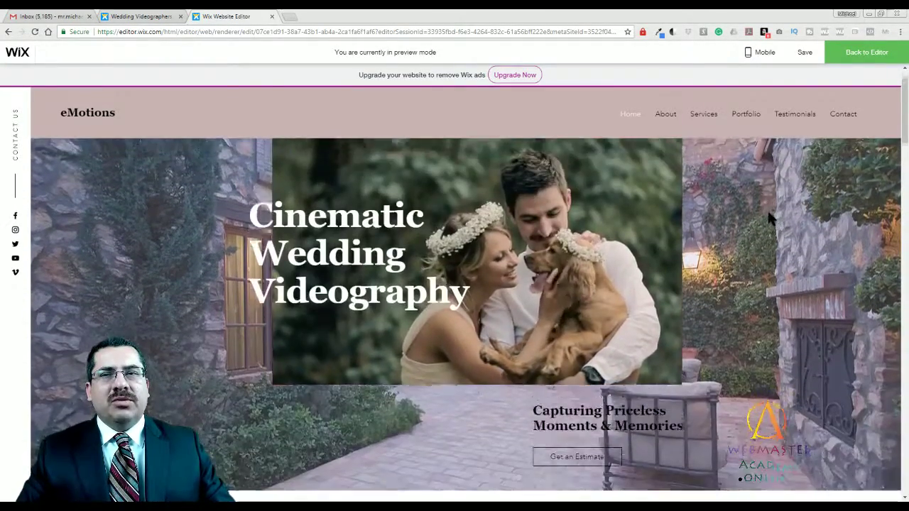
scroll(767, 210, "down", 3)
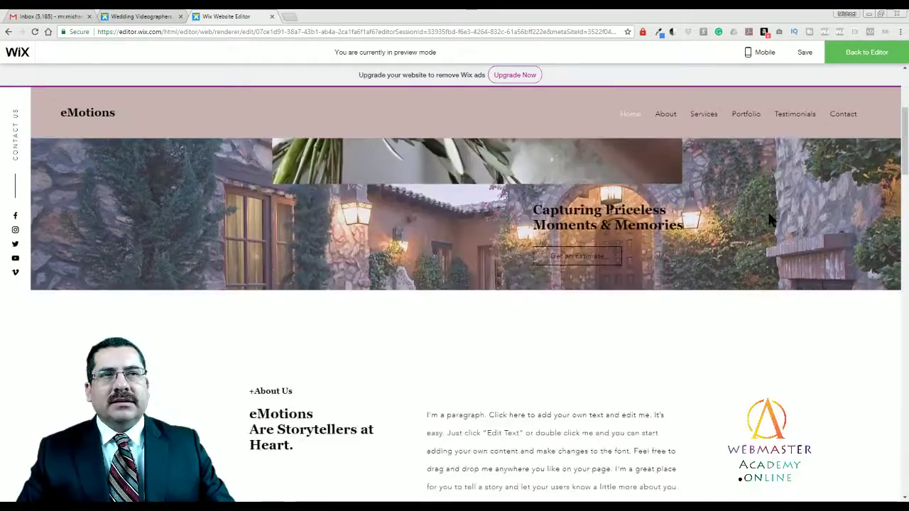
scroll(769, 213, "up", 2)
scroll(767, 213, "up", 2)
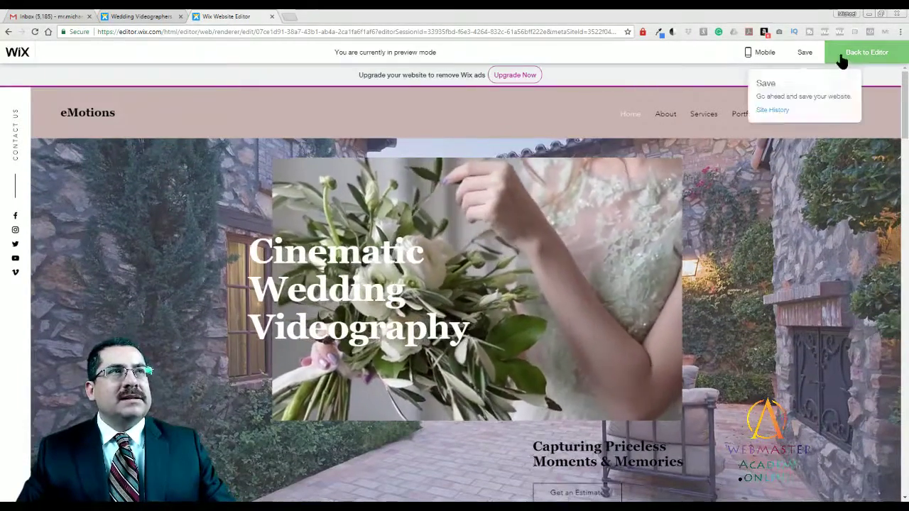
left_click(857, 60)
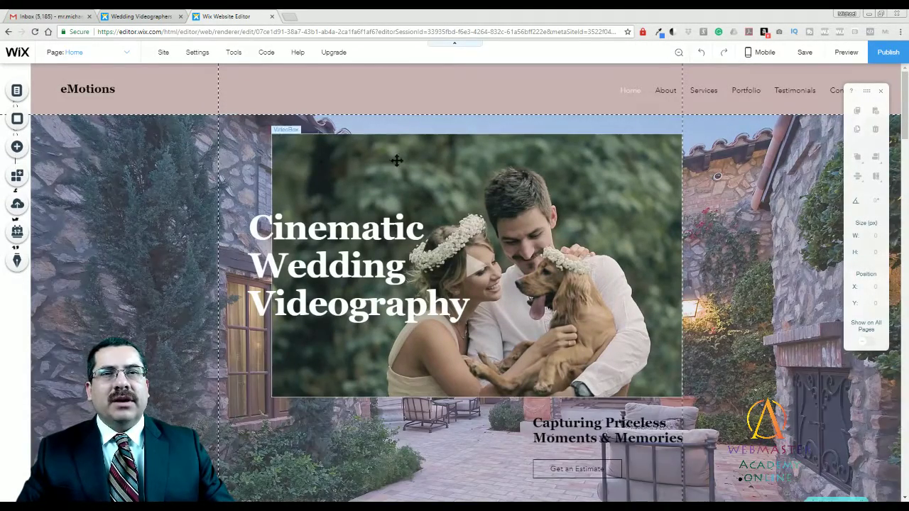
- Change the site header's design to the themed No Color option
left_click(755, 215)
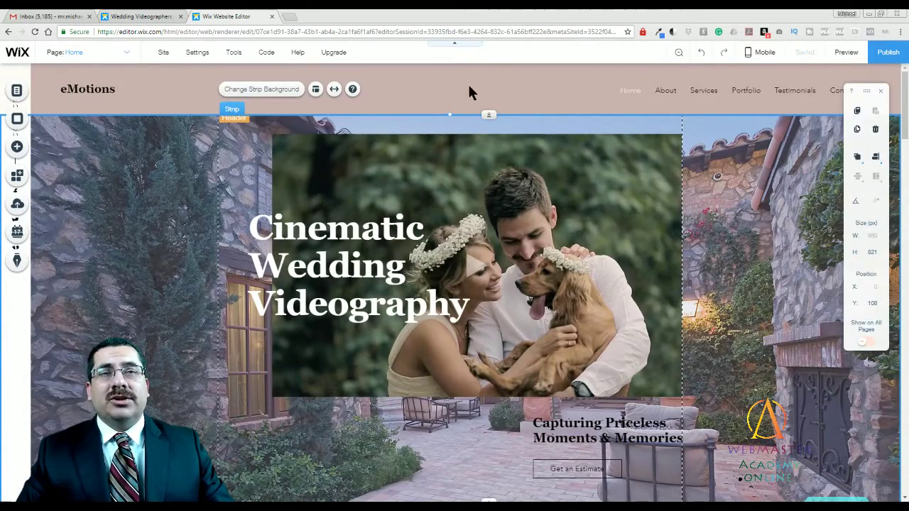
left_click(468, 92)
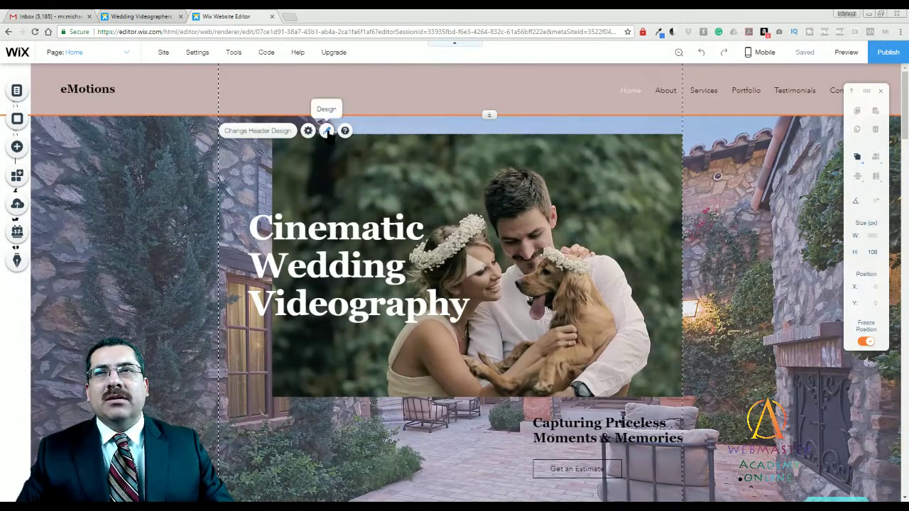
left_click(326, 131)
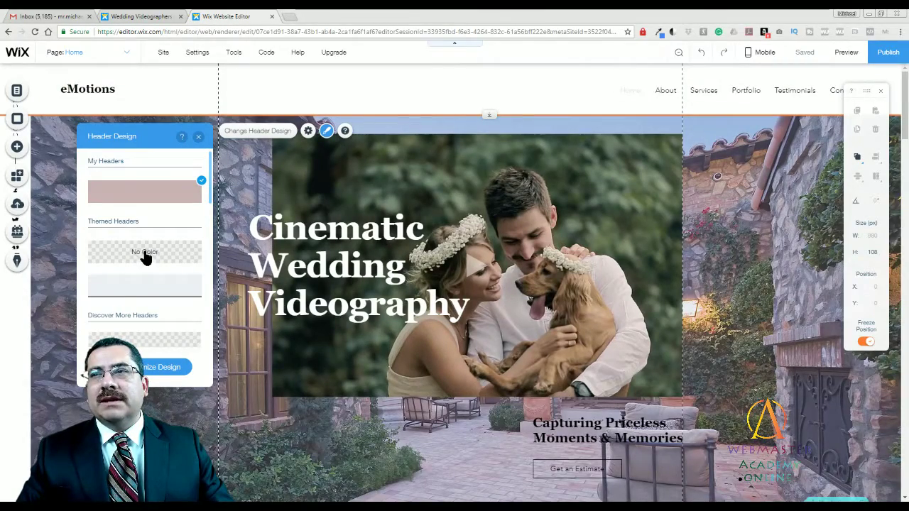
left_click(199, 137)
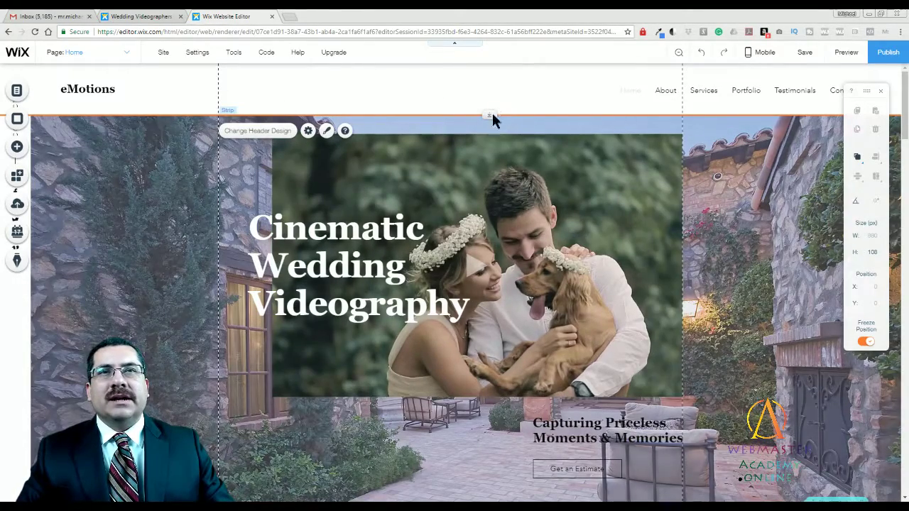
- Extend the opening strip upward behind the header to the page's upper edge, at Y position 0 and height 929 px
left_click(473, 117)
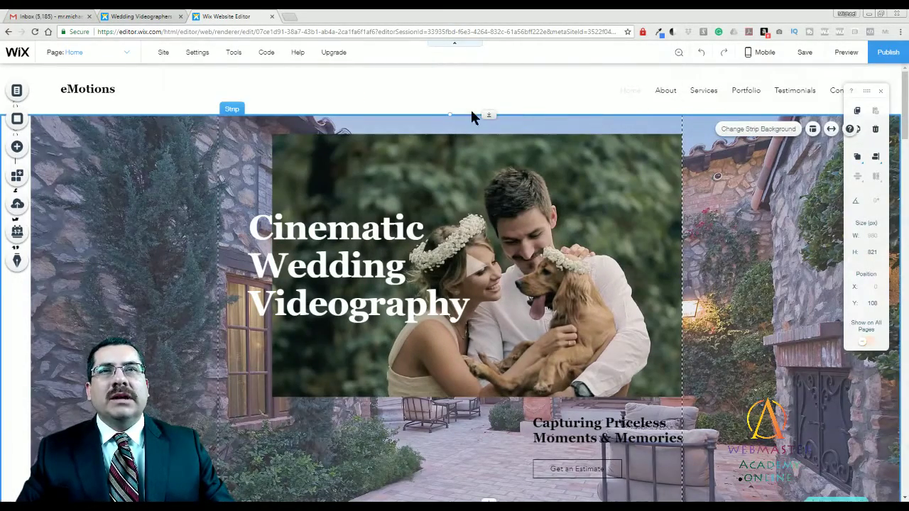
left_click_drag(490, 115, 488, 112)
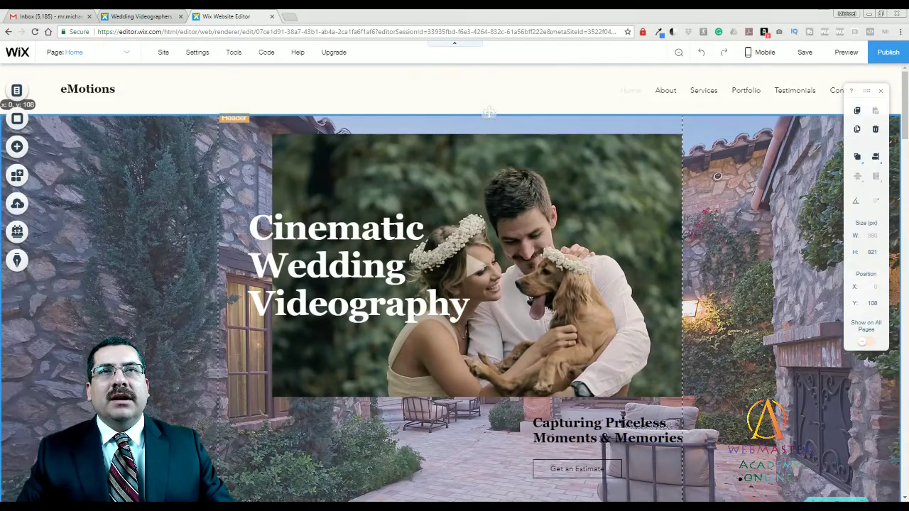
left_click_drag(487, 76, 485, 73)
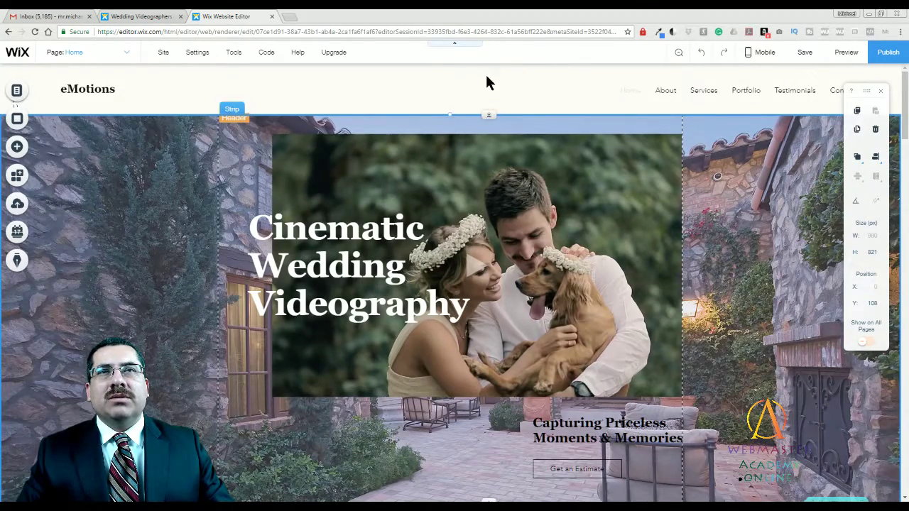
left_click_drag(450, 116, 449, 68)
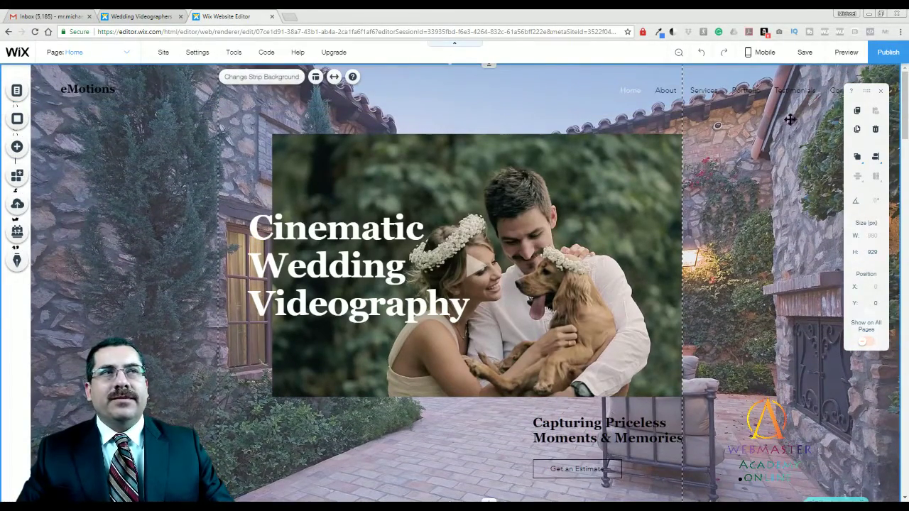
- Examine in preview mode how the extended strip background and transparent header behave while scrolling, and return to editing
left_click(845, 53)
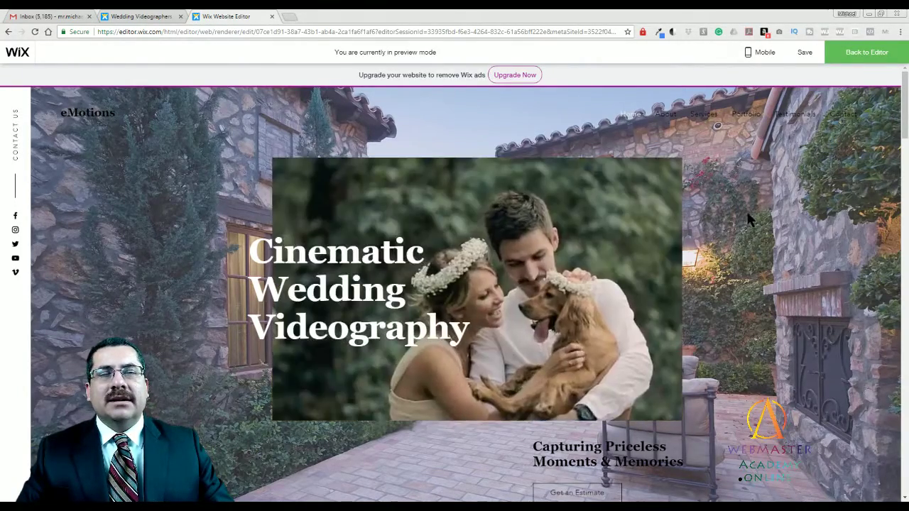
scroll(747, 211, "down", 4)
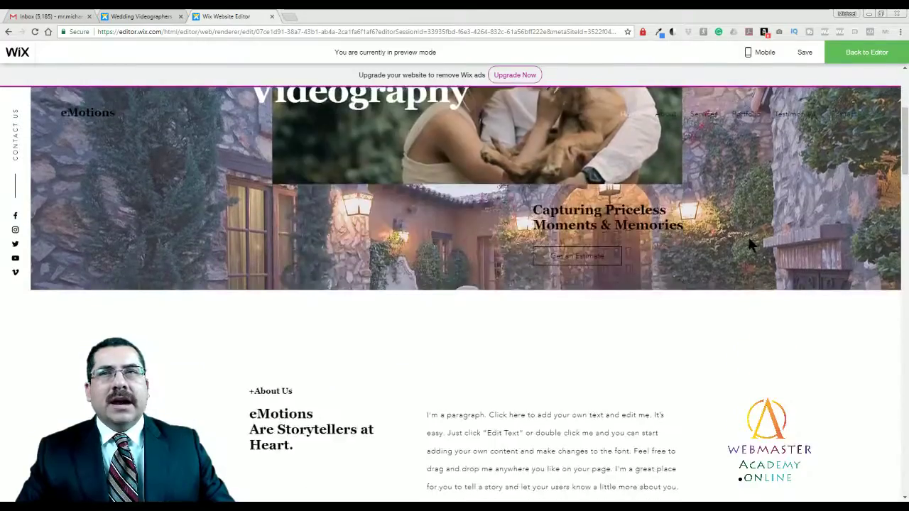
scroll(747, 235, "up", 2)
scroll(745, 237, "up", 2)
scroll(742, 235, "down", 5)
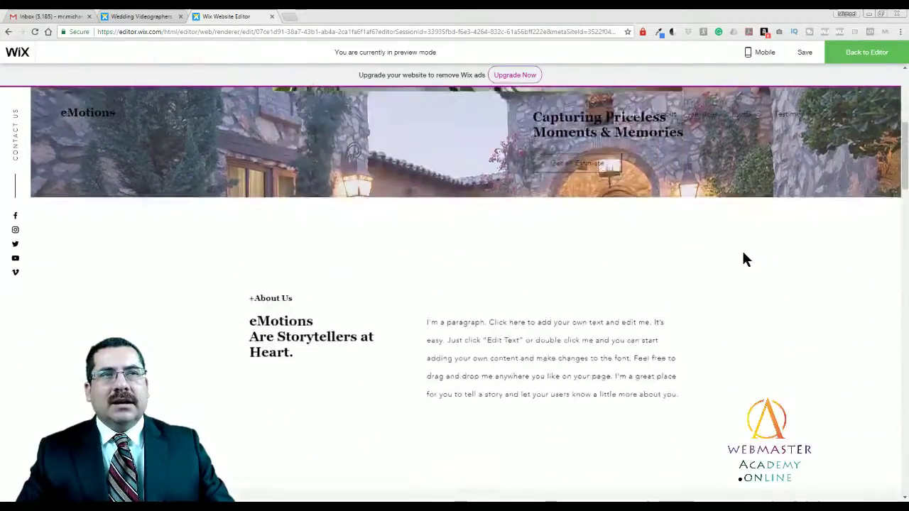
scroll(738, 248, "up", 4)
scroll(727, 241, "down", 4)
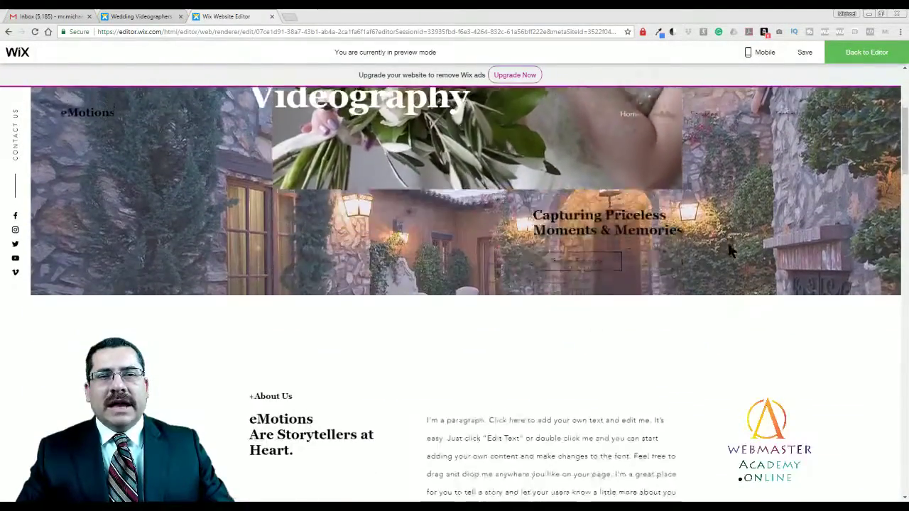
scroll(729, 245, "up", 5)
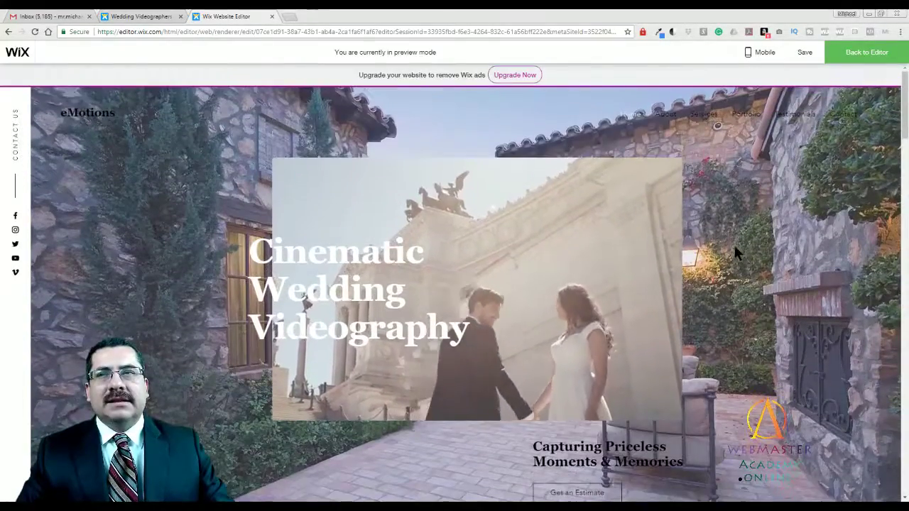
left_click(845, 55)
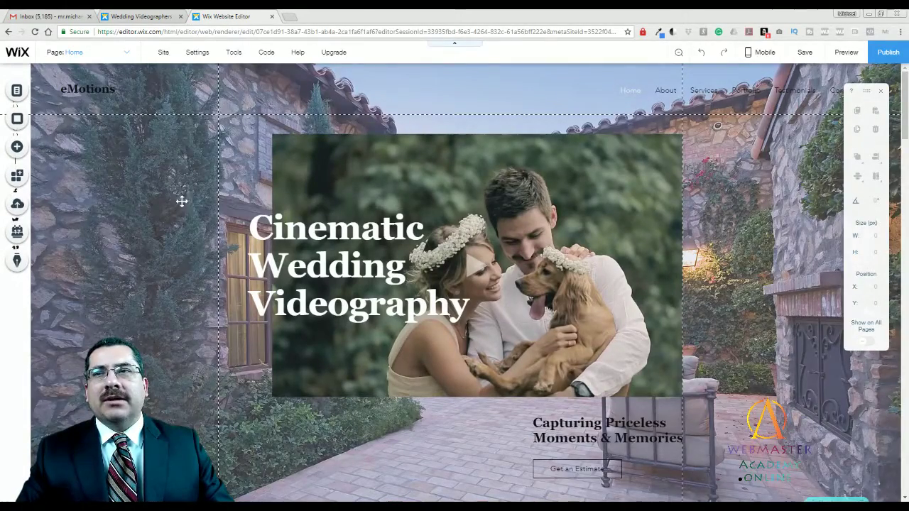
left_click(182, 202)
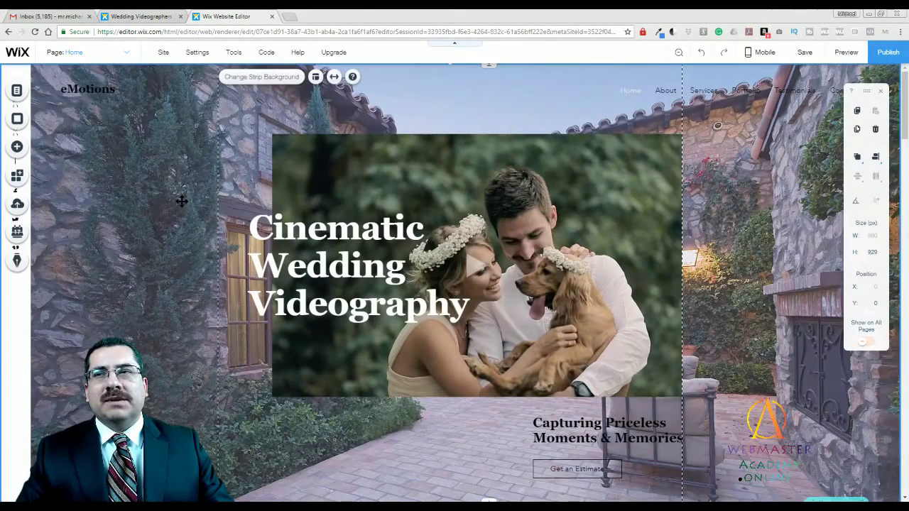
left_click(260, 77)
left_click(338, 100)
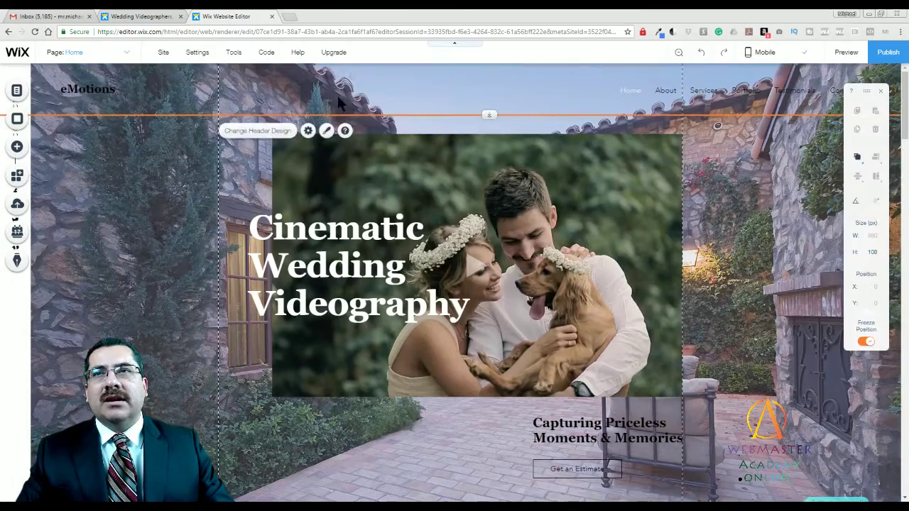
left_click(326, 131)
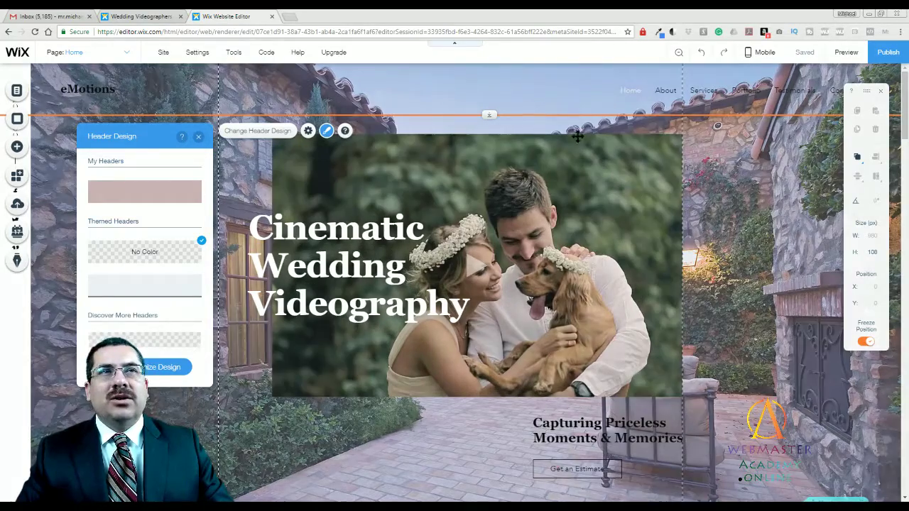
left_click(758, 156)
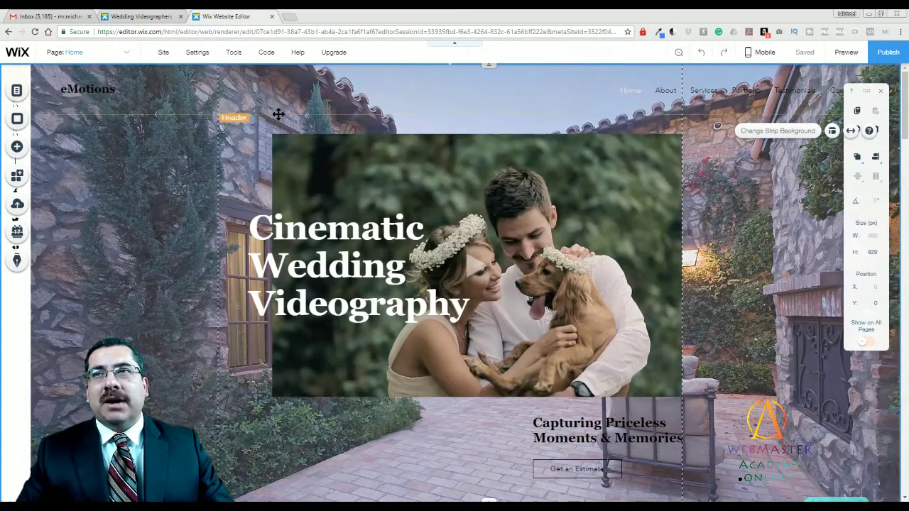
- Open the customization options of the site header's design and move the Header Design window over the Cinematic Wedding Videography title
left_click(277, 88)
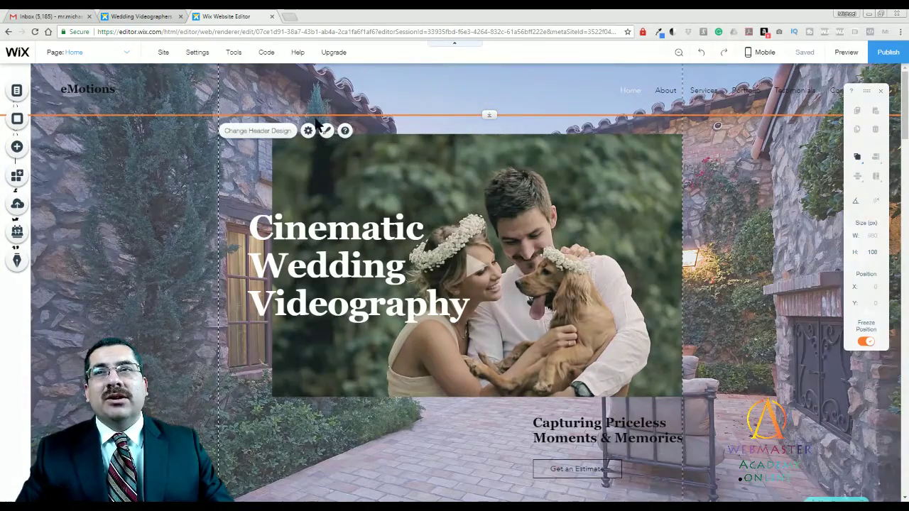
left_click(327, 130)
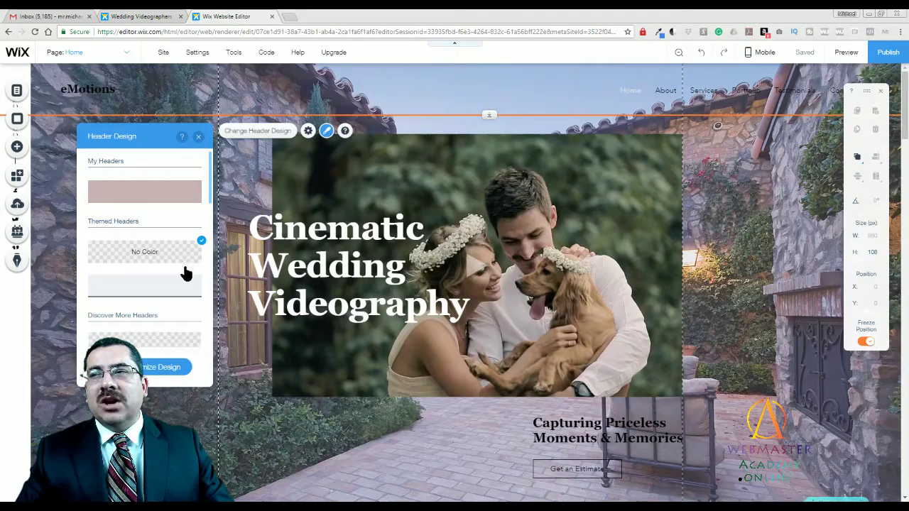
left_click(168, 367)
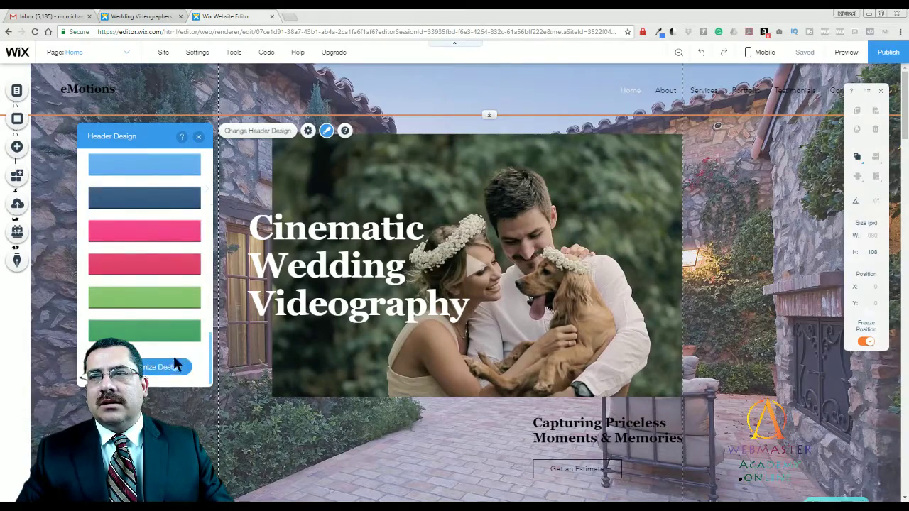
left_click(176, 365)
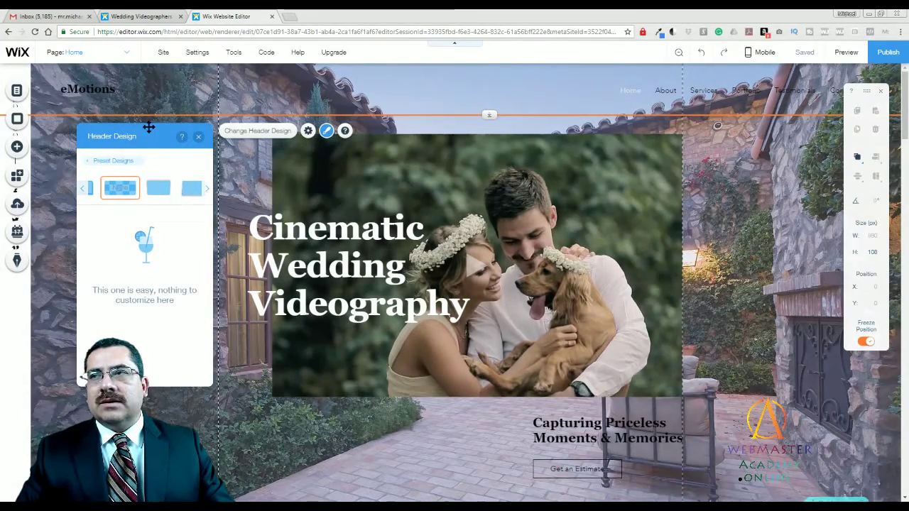
left_click_drag(148, 127, 341, 182)
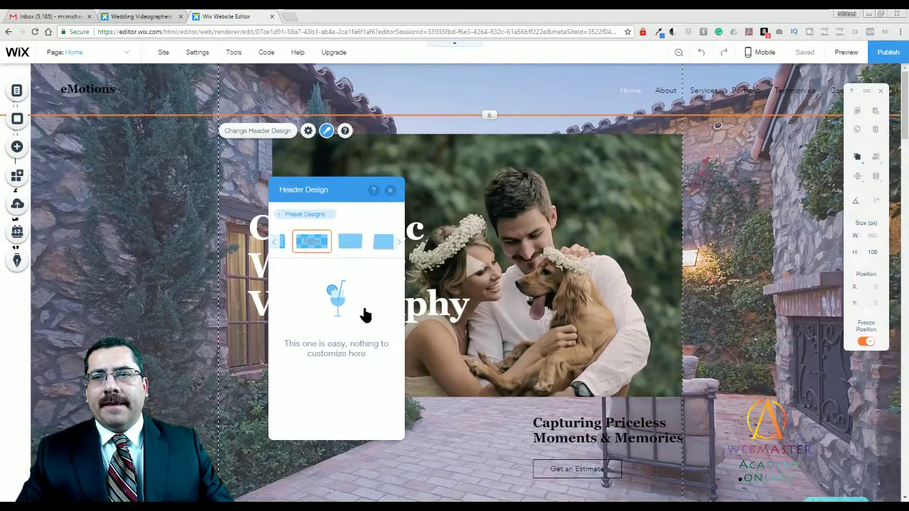
- Try out the dark blue, white, black, translucent grey and two-tone green preset designs on the site header
scroll(372, 301, "up", 5)
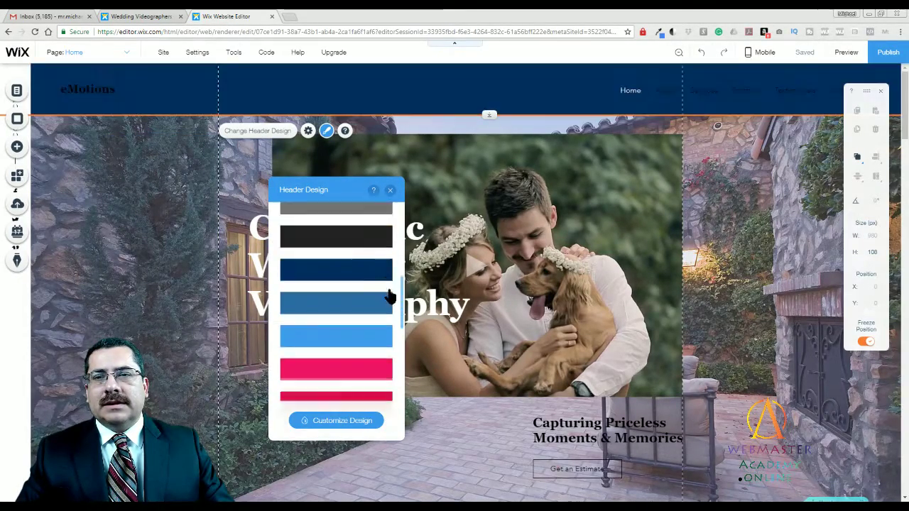
scroll(392, 298, "down", 3)
scroll(397, 284, "up", 8)
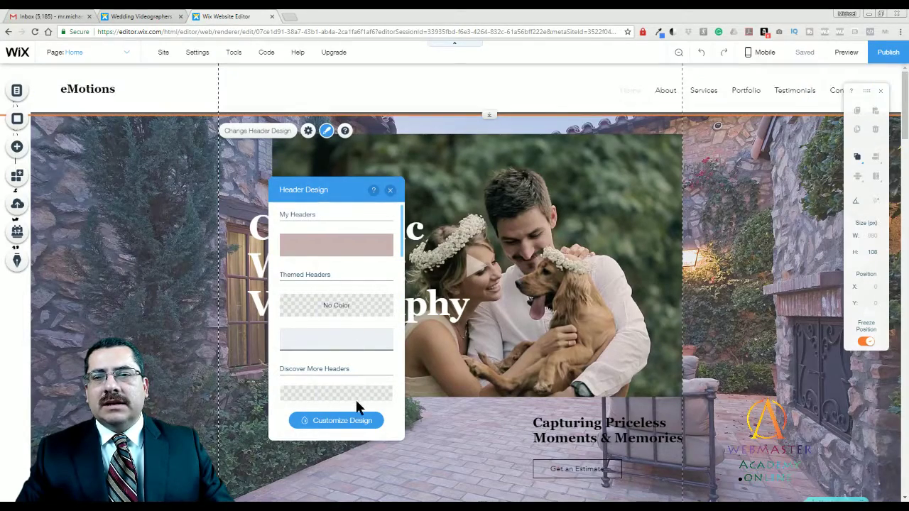
scroll(344, 316, "down", 5)
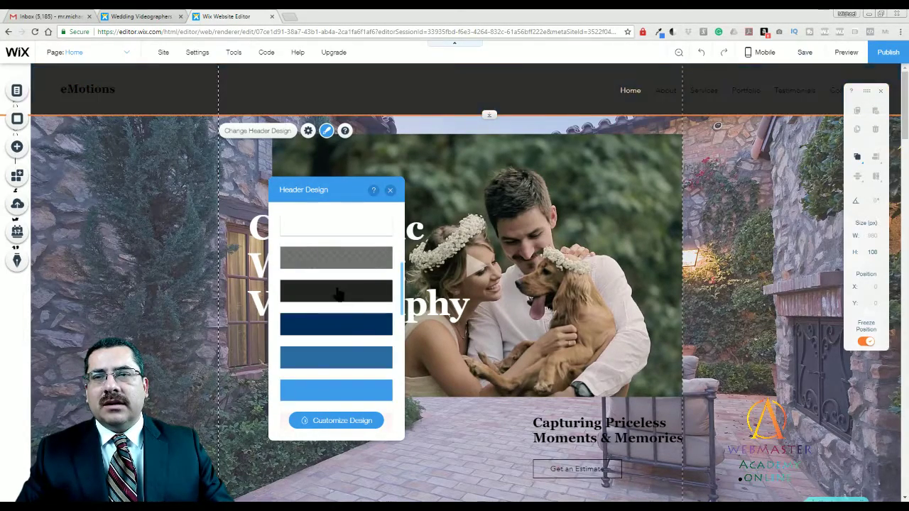
scroll(358, 298, "up", 3)
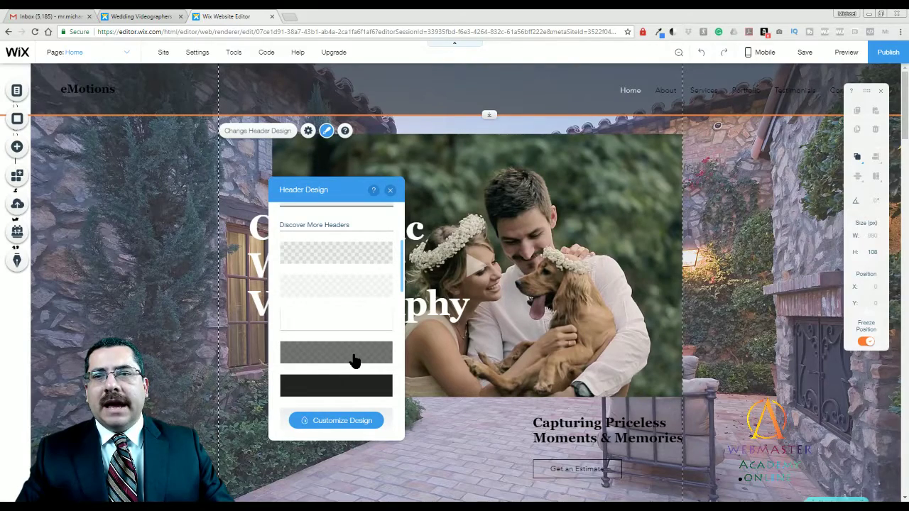
scroll(350, 361, "down", 5)
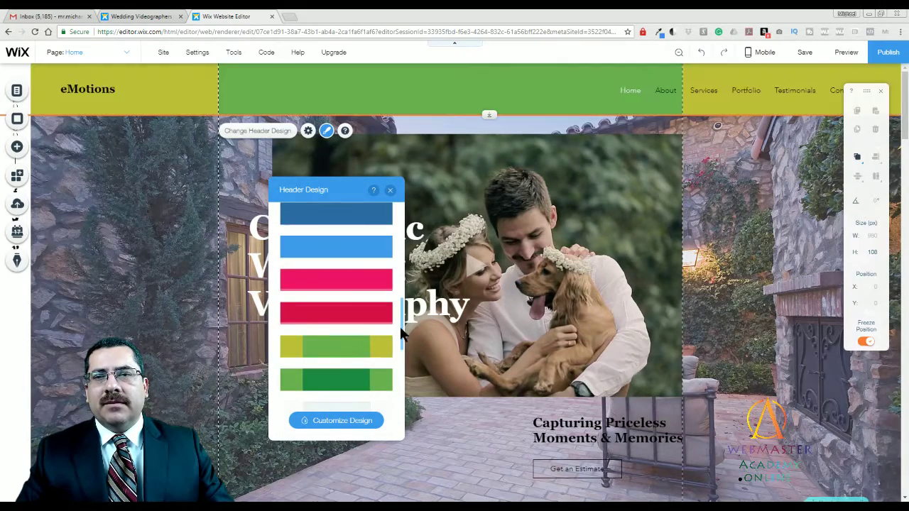
scroll(355, 341, "up", 8)
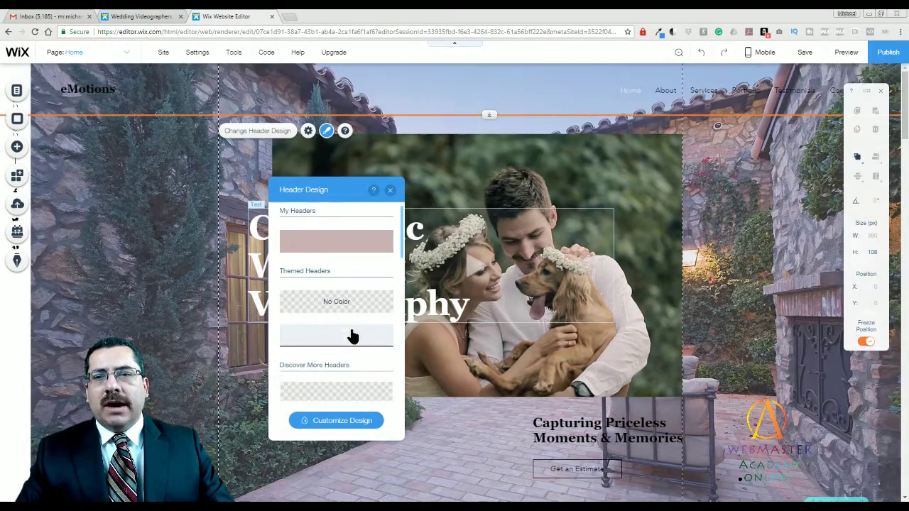
- Apply the semi-transparent white preset from Discover More Headers to the site header, close the design settings and select the opening strip
scroll(355, 326, "up", 1)
scroll(355, 309, "down", 2)
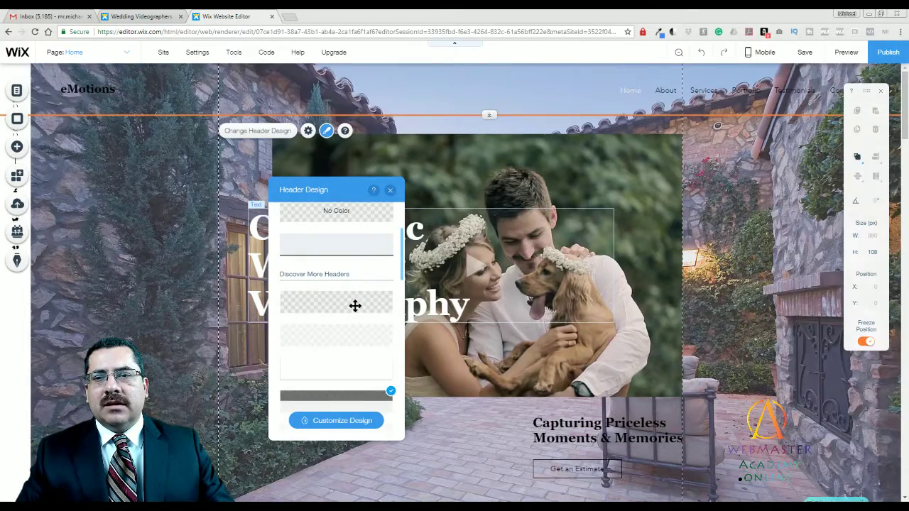
scroll(369, 341, "down", 4)
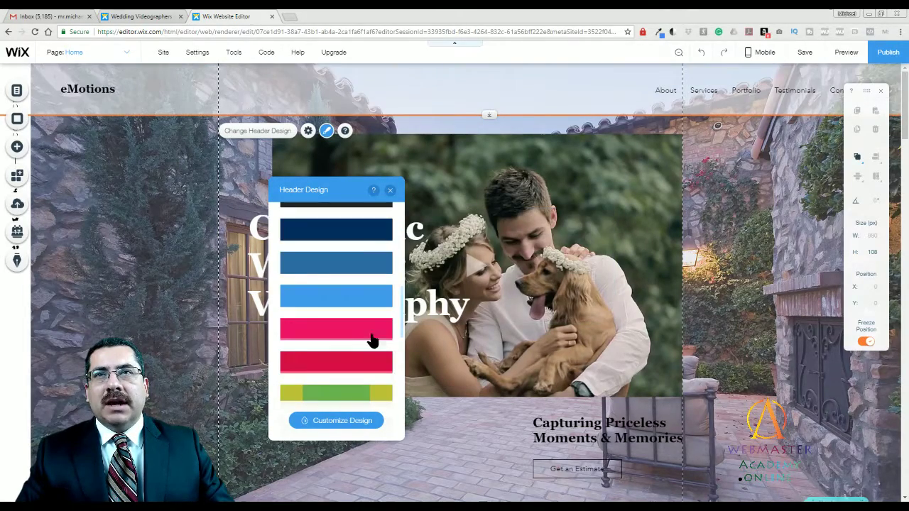
left_click(390, 190)
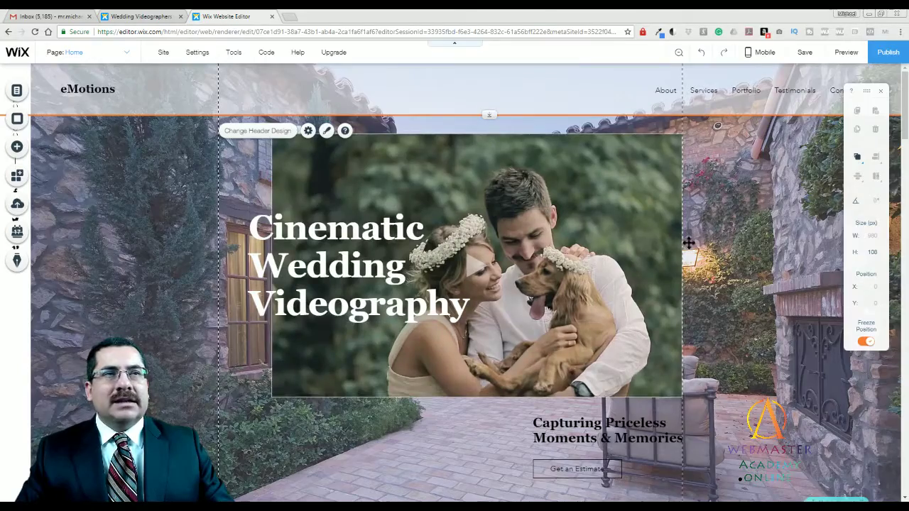
left_click(738, 248)
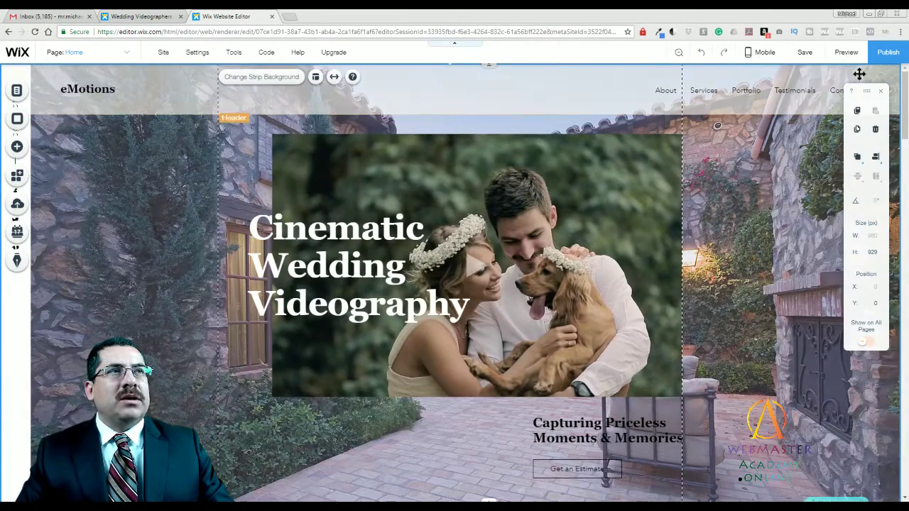
- Examine in preview mode how the semi-transparent white header and parallax strip background behave while scrolling, and return to editing
left_click(845, 52)
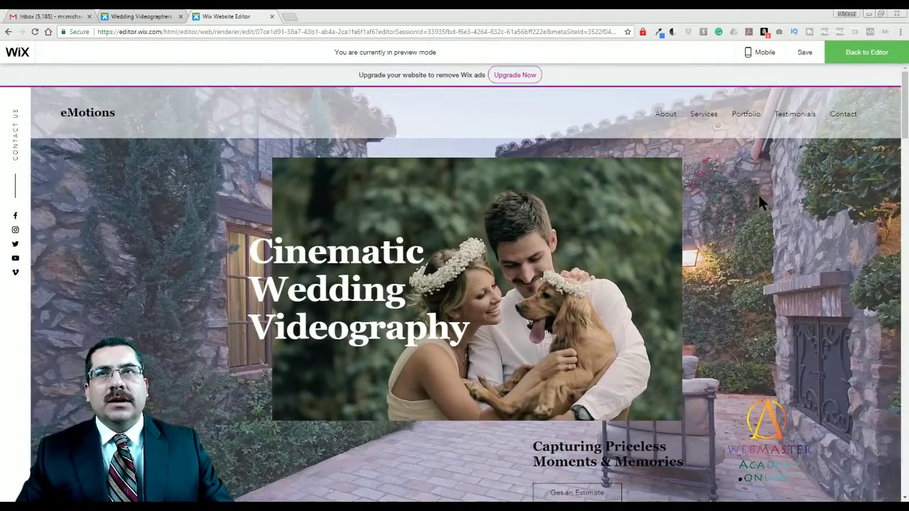
scroll(748, 197, "down", 3)
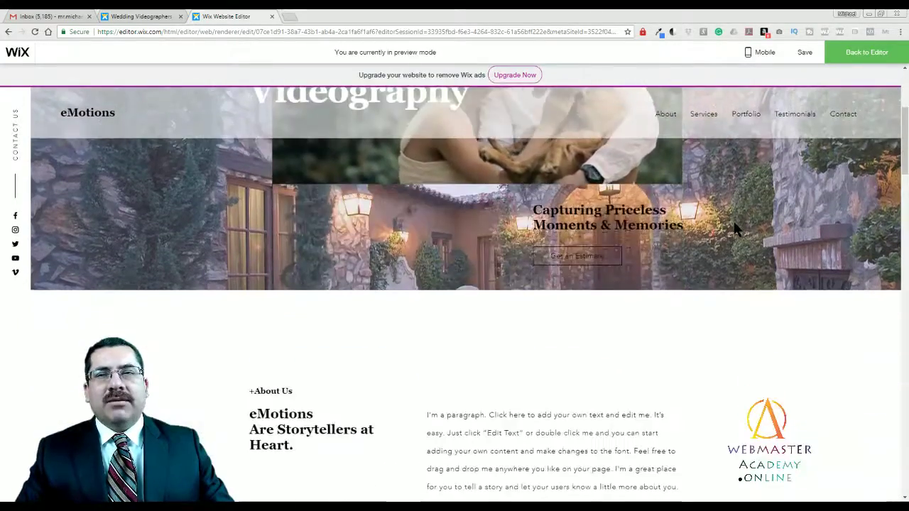
scroll(733, 220, "up", 3)
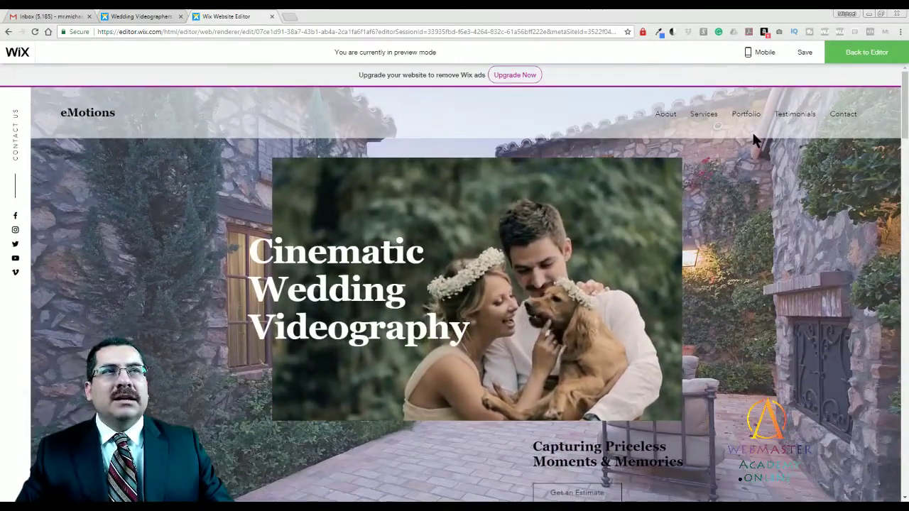
scroll(716, 135, "down", 3)
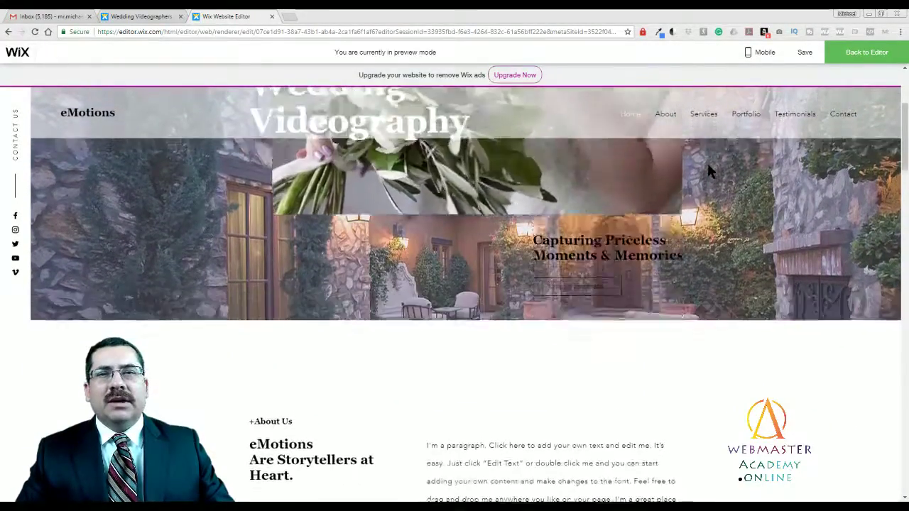
scroll(707, 165, "up", 3)
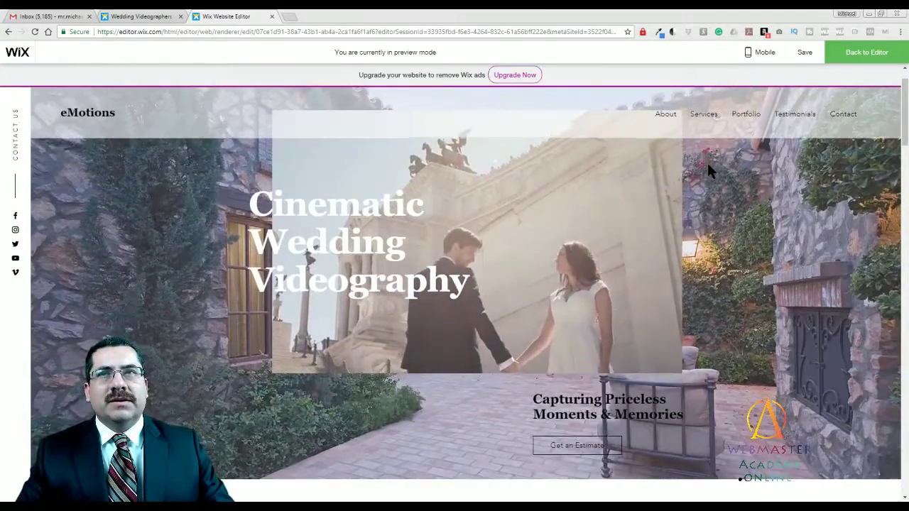
scroll(706, 162, "down", 3)
scroll(707, 166, "up", 3)
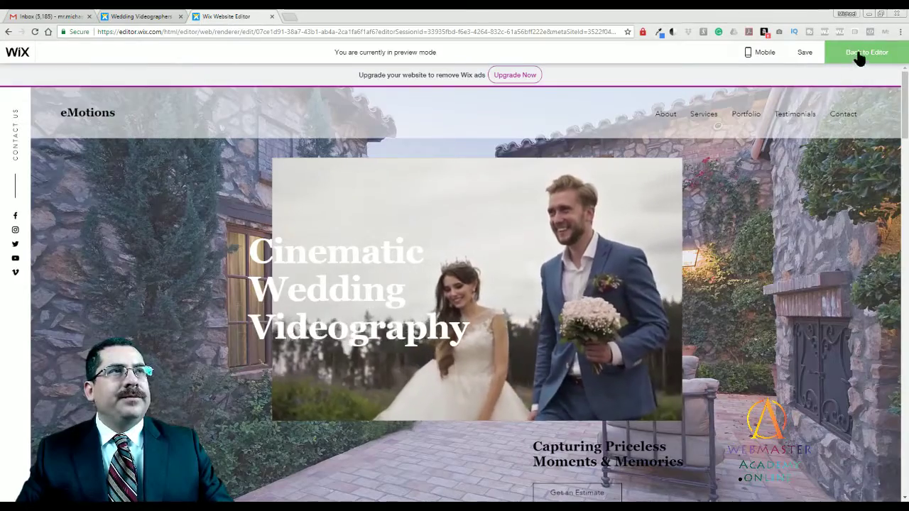
left_click(859, 58)
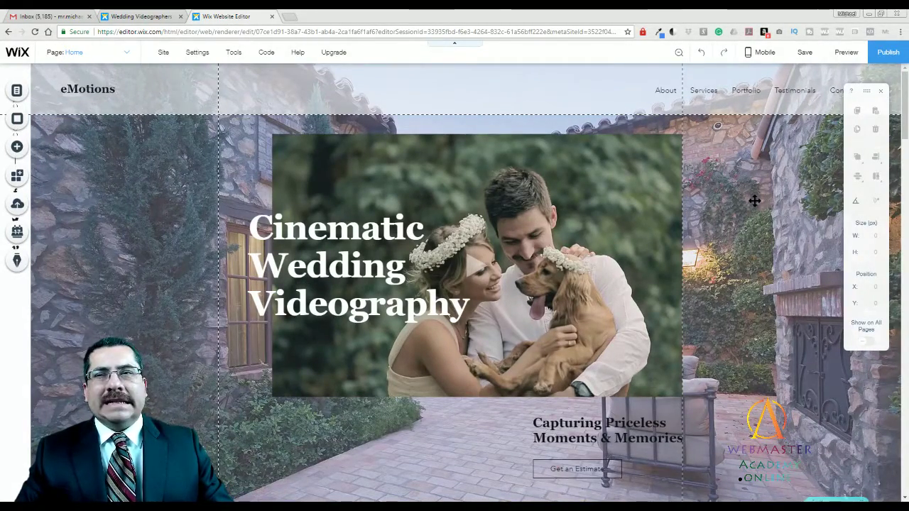
left_click(754, 201)
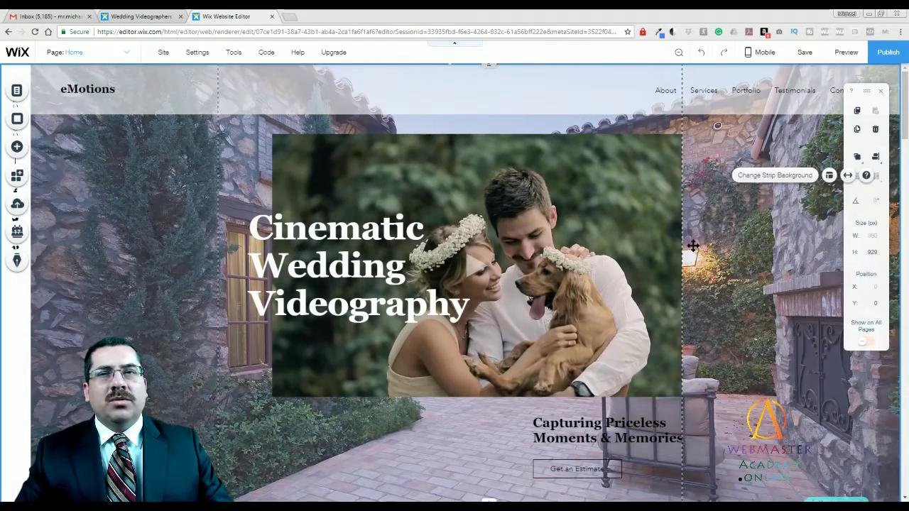
scroll(712, 231, "down", 1)
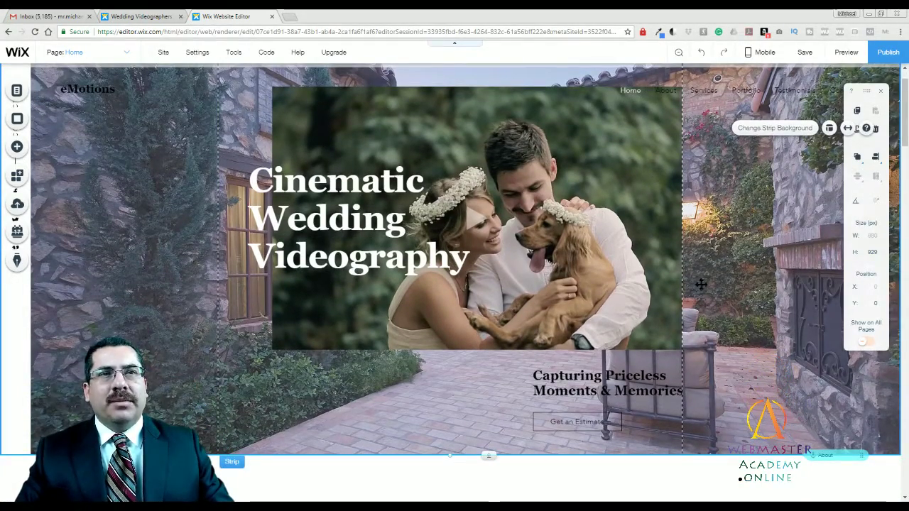
scroll(701, 284, "down", 1)
left_click(587, 336)
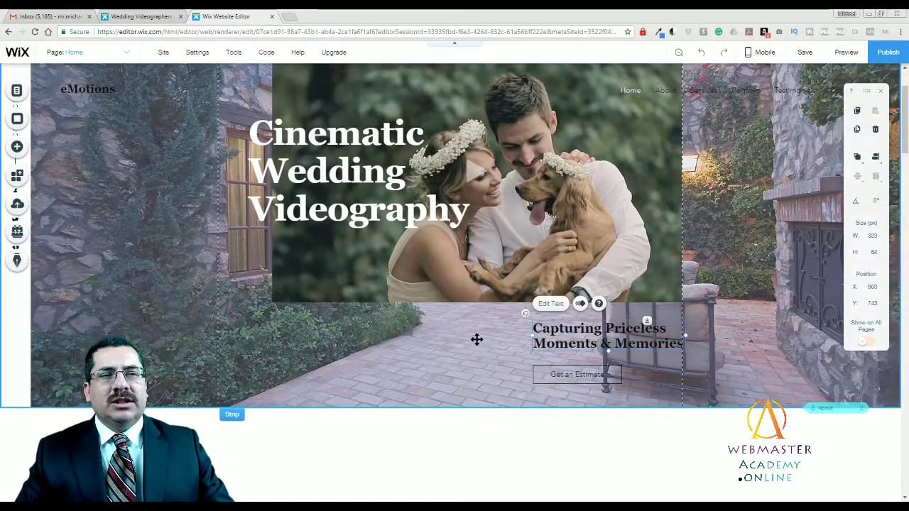
left_click(747, 287)
scroll(747, 288, "up", 1)
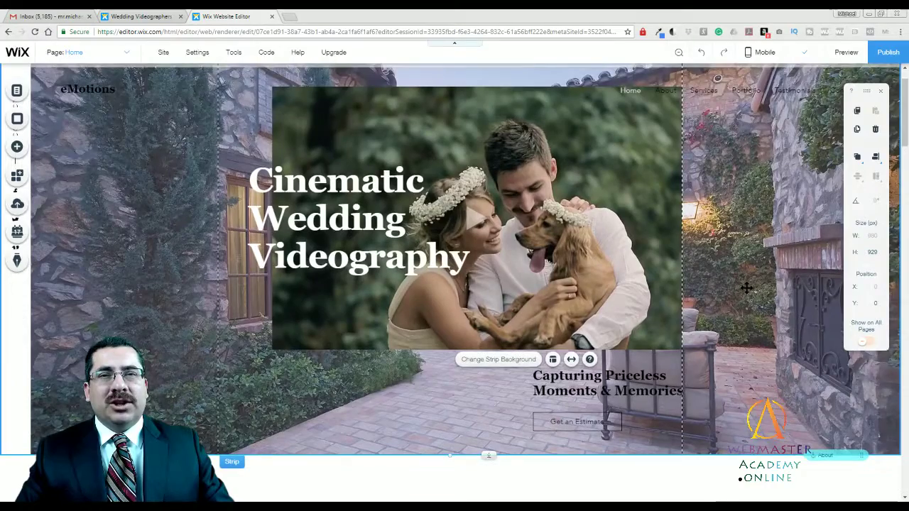
scroll(748, 285, "up", 1)
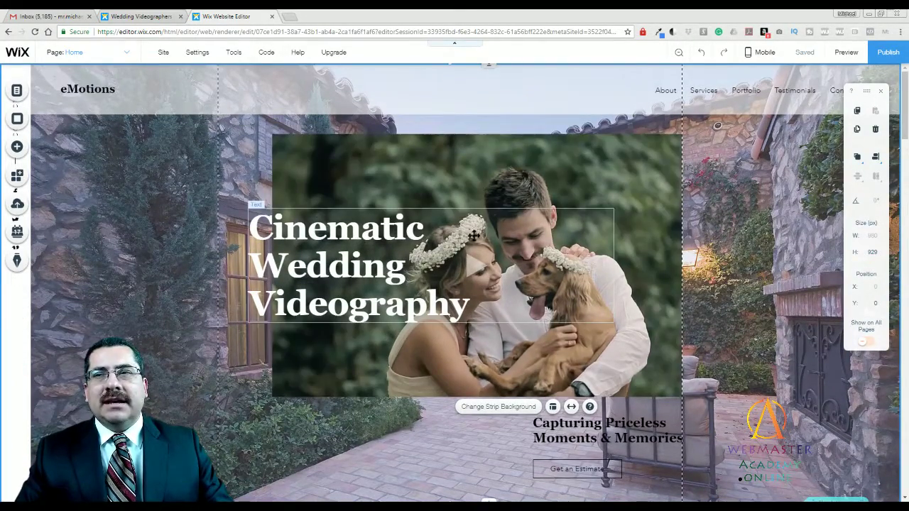
- Shrink the wedding video box proportionally to about 757 by 486 px, checking it against the deselected strip
left_click(540, 176)
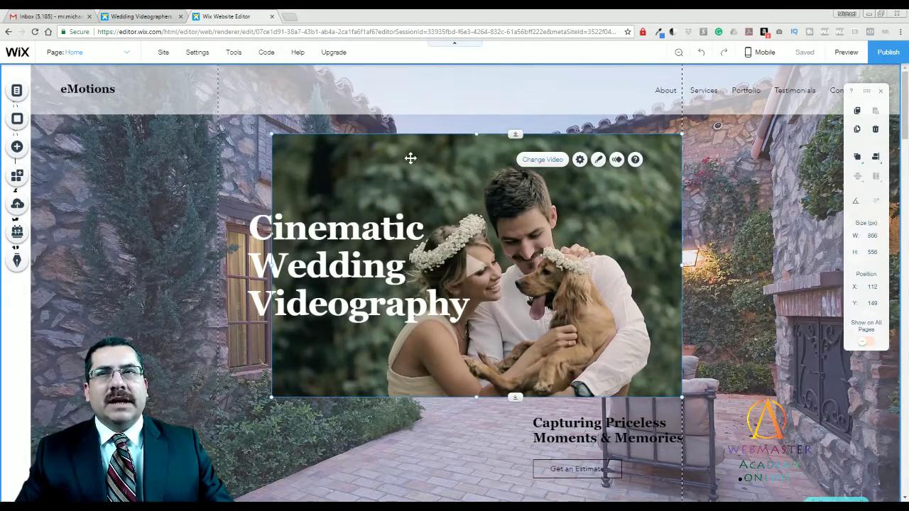
left_click(410, 158)
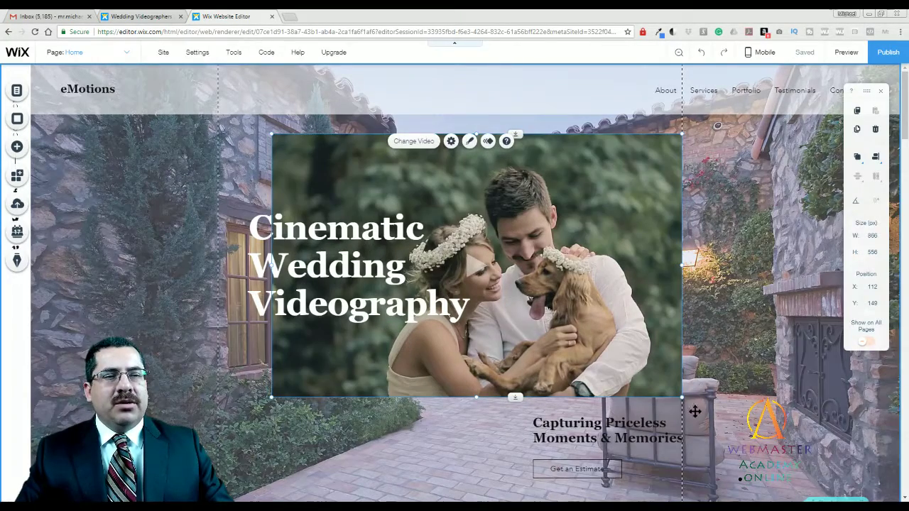
mouse_move(680, 398)
left_mouse_down()
mouse_move(449, 248)
mouse_move(608, 378)
mouse_move(680, 402)
mouse_move(667, 388)
left_mouse_up()
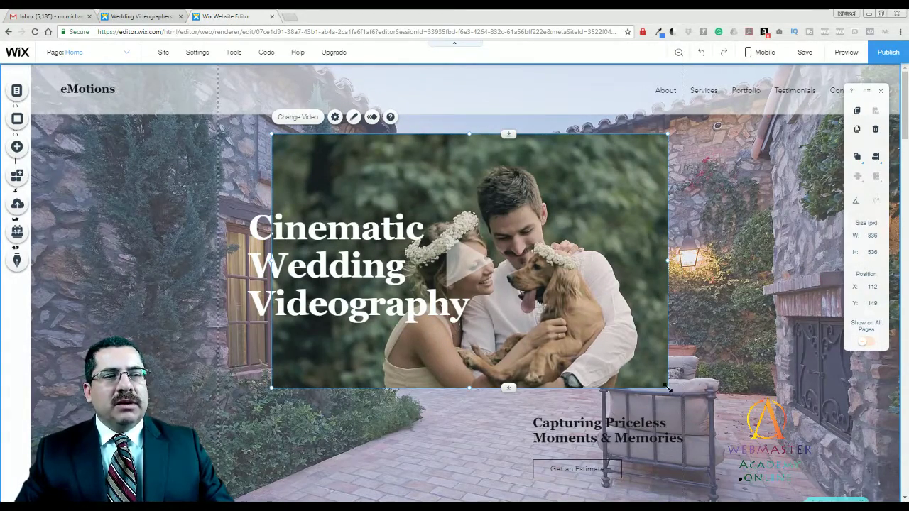
left_click_drag(666, 385, 630, 363)
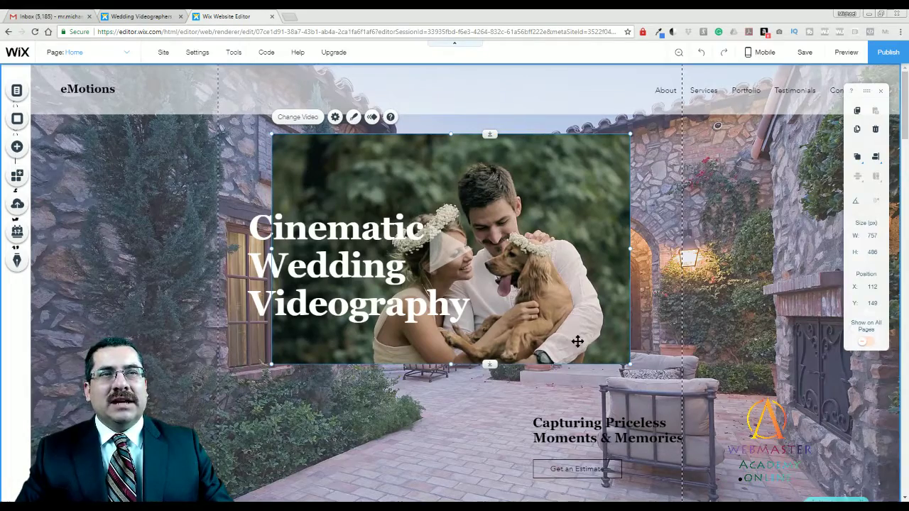
left_click(124, 297)
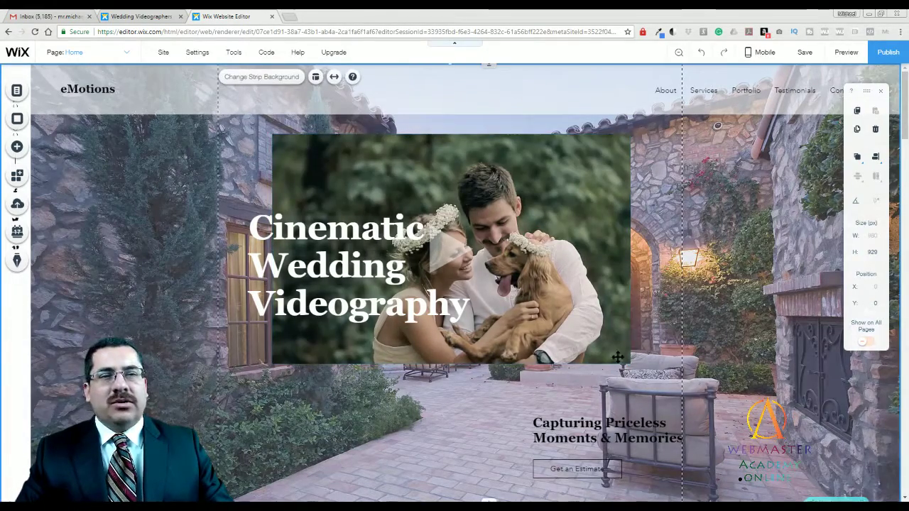
left_click(627, 361)
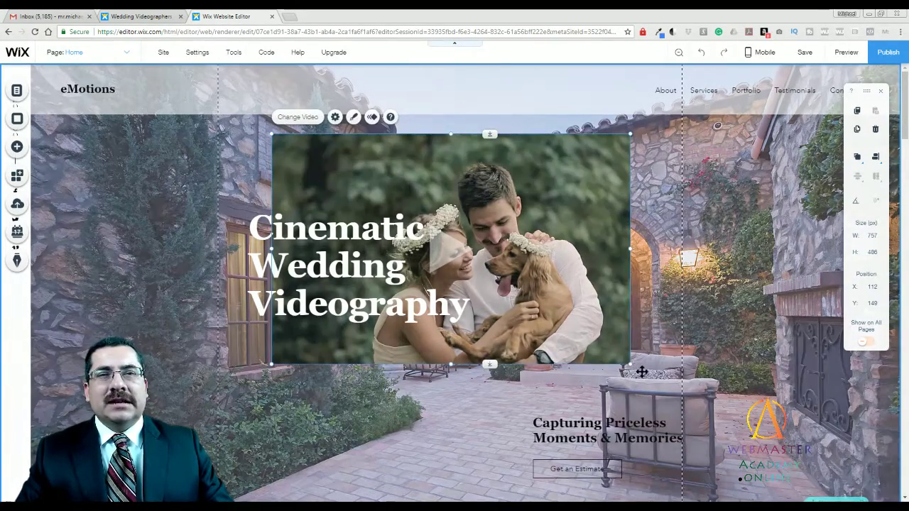
- Enlarge the wedding video box to about 980 by 629 px so it spans both vertical page gridlines
left_click_drag(628, 364, 688, 383)
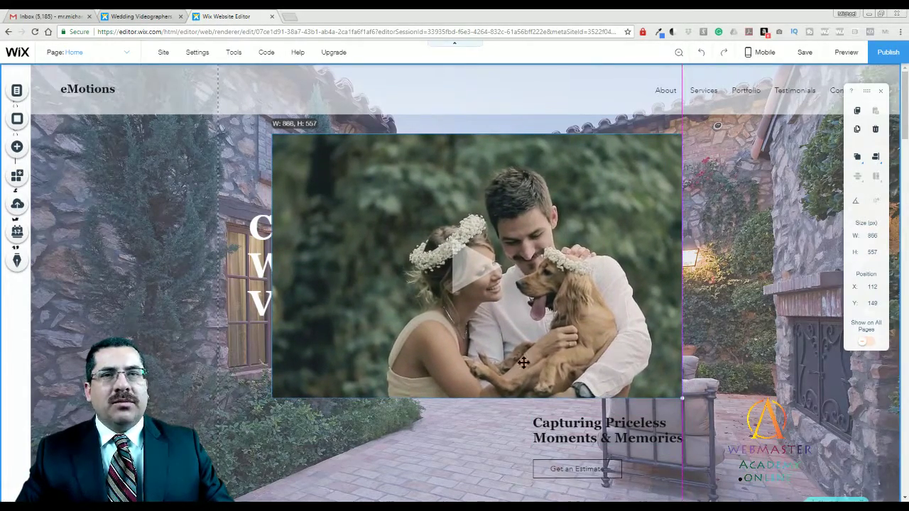
left_click_drag(523, 363, 523, 363)
left_click_drag(269, 399, 217, 412)
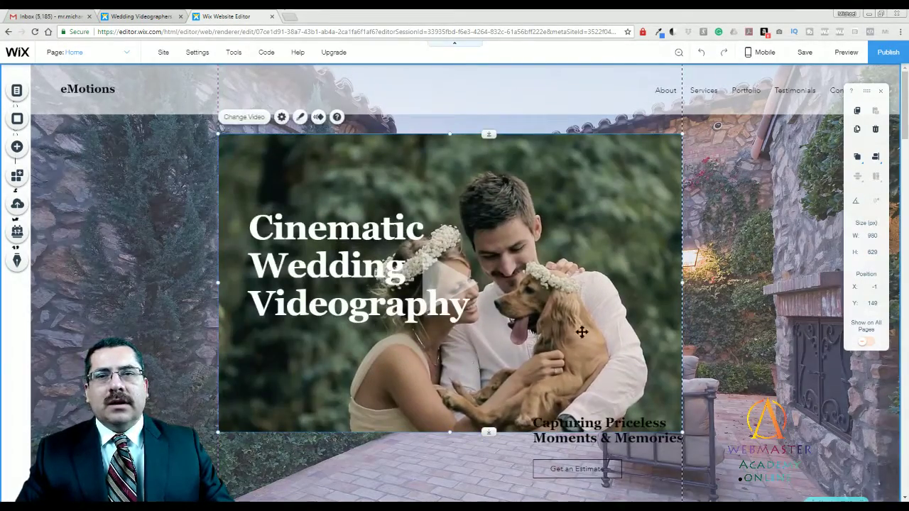
- Shift the Cinematic Wedding Videography title to about X 72, Y 312, check it in preview mode and return to editing
left_click(362, 267)
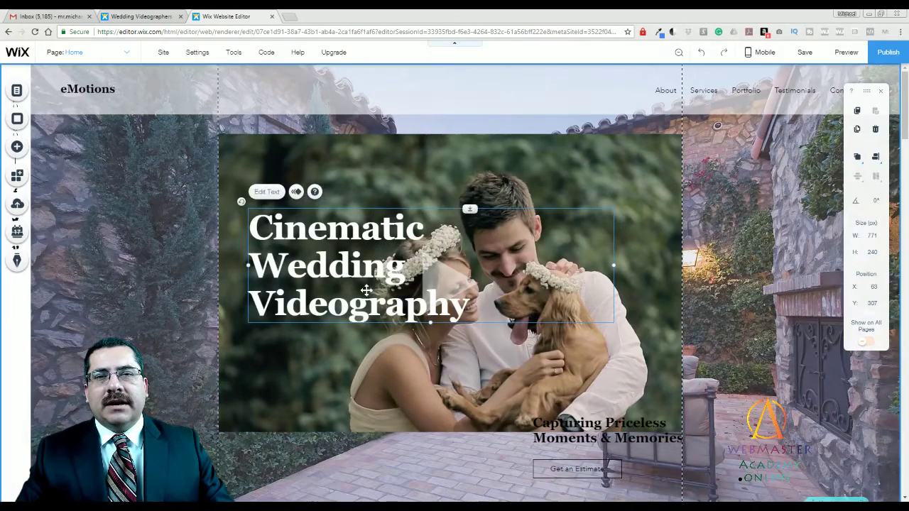
left_click_drag(366, 289, 371, 293)
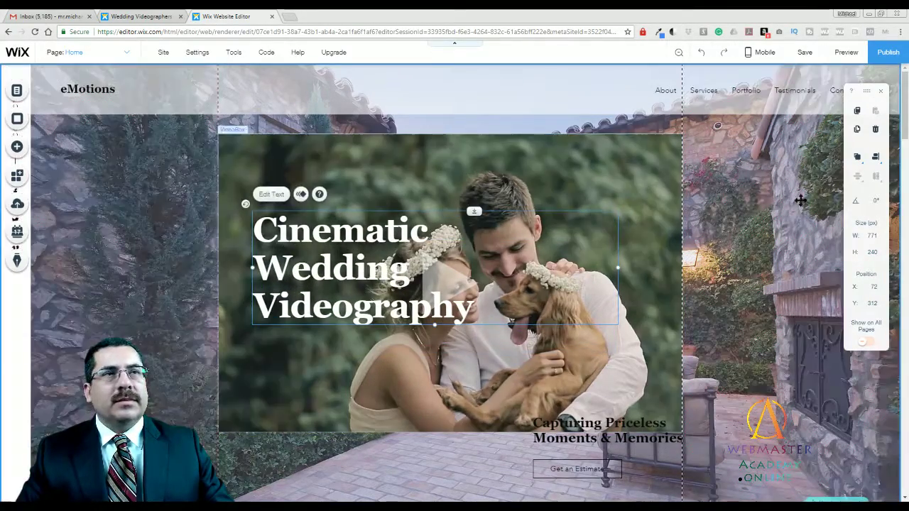
left_click(843, 56)
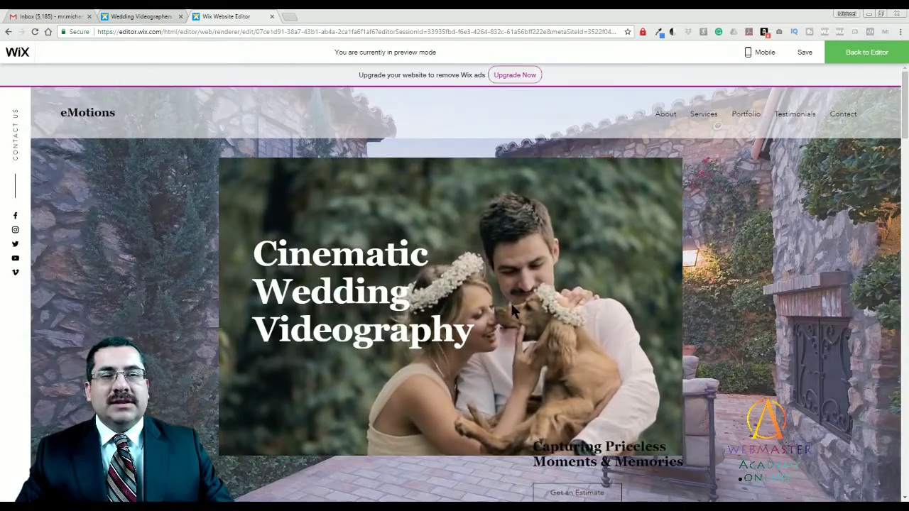
left_click(862, 52)
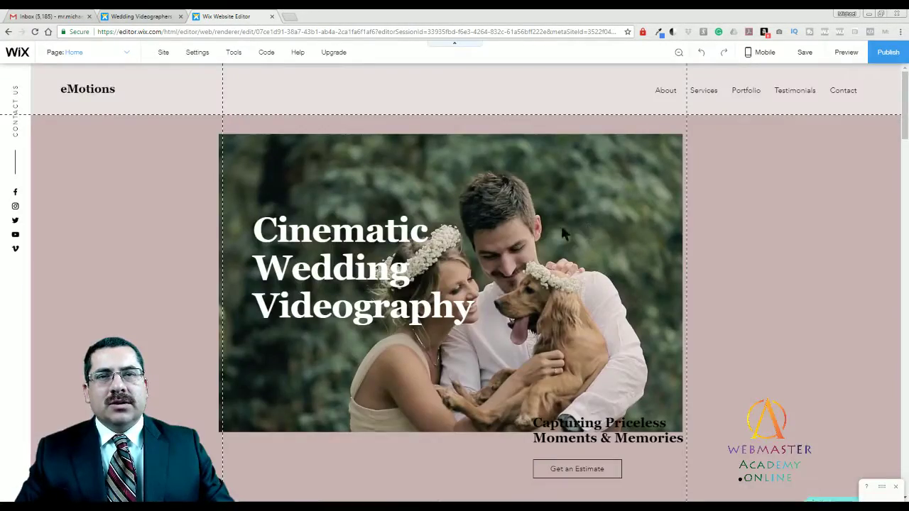
- Resize the video box to about 655 by 420 px at about X 174, Y 236, and move the title up over its upper part
left_click(561, 233)
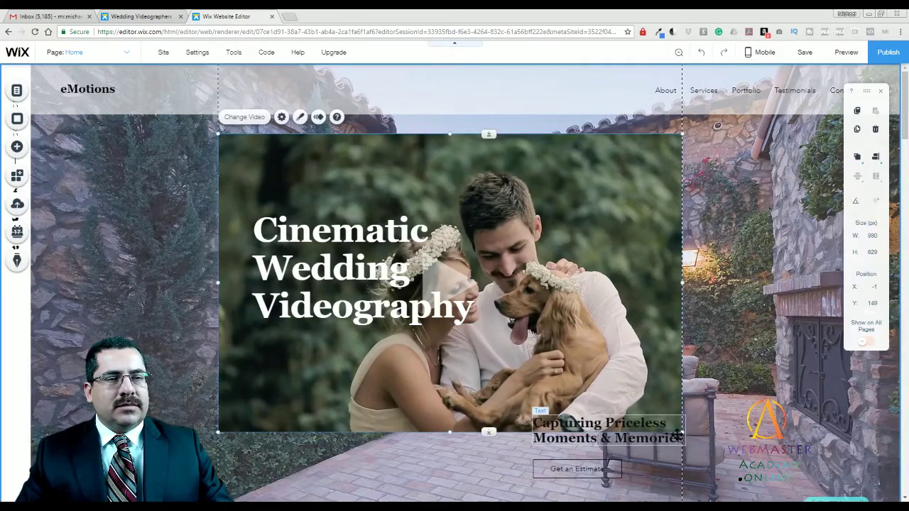
left_click_drag(219, 432, 406, 312)
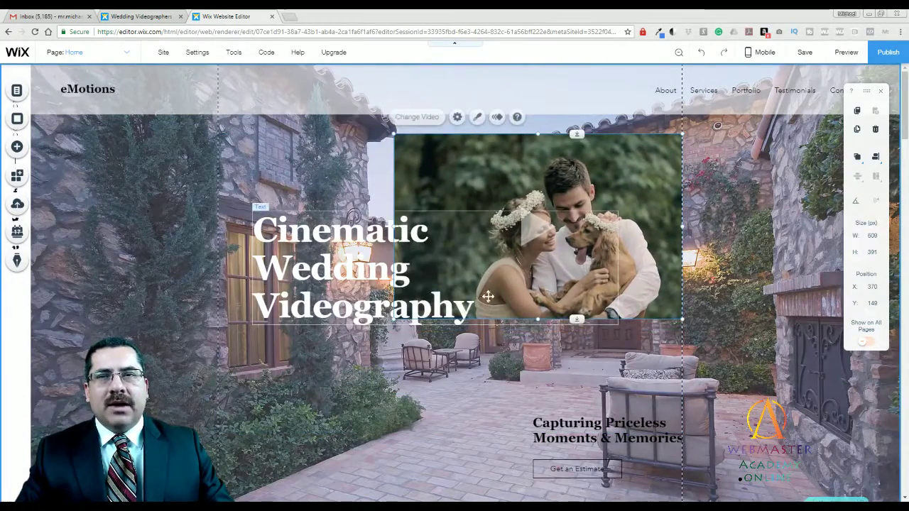
left_click_drag(612, 264, 573, 270)
left_click(659, 236)
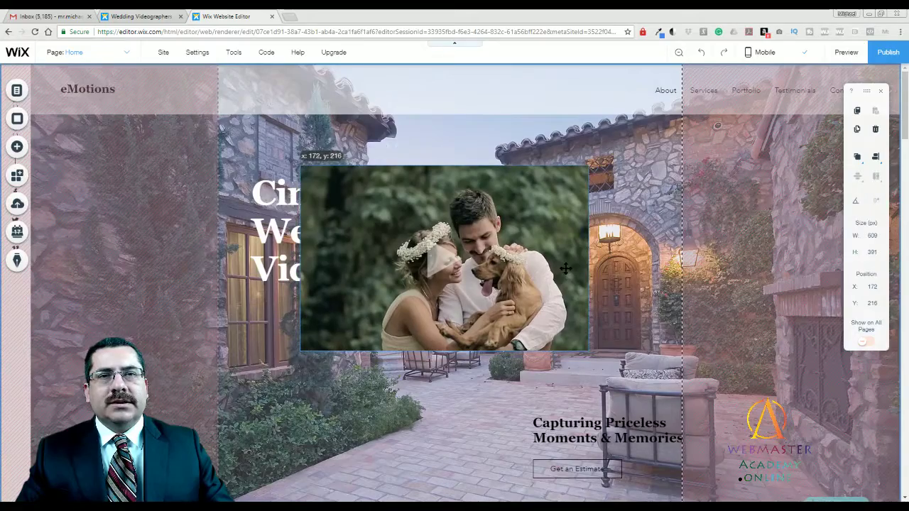
left_click_drag(565, 267, 565, 268)
left_click_drag(588, 350, 612, 375)
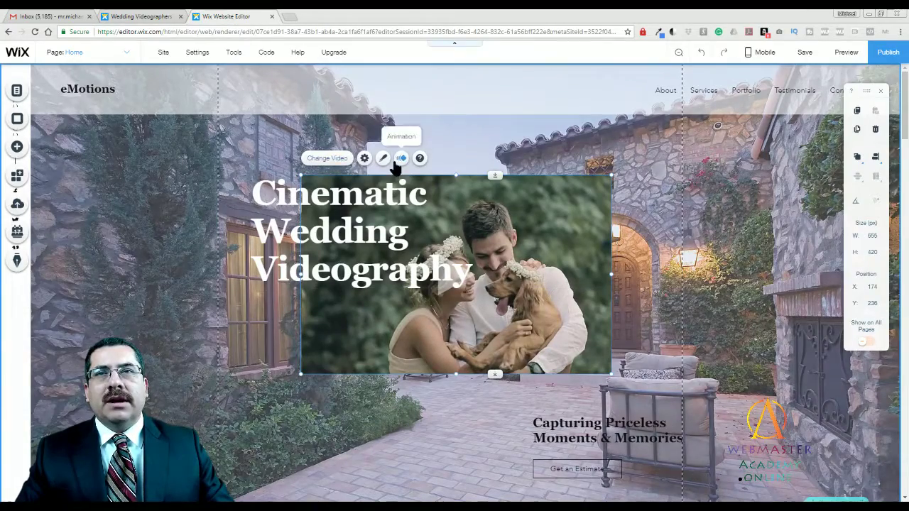
- Open the video box's design settings and try the dark grain, diagonal stripe and square grid pattern overlays
left_click(382, 158)
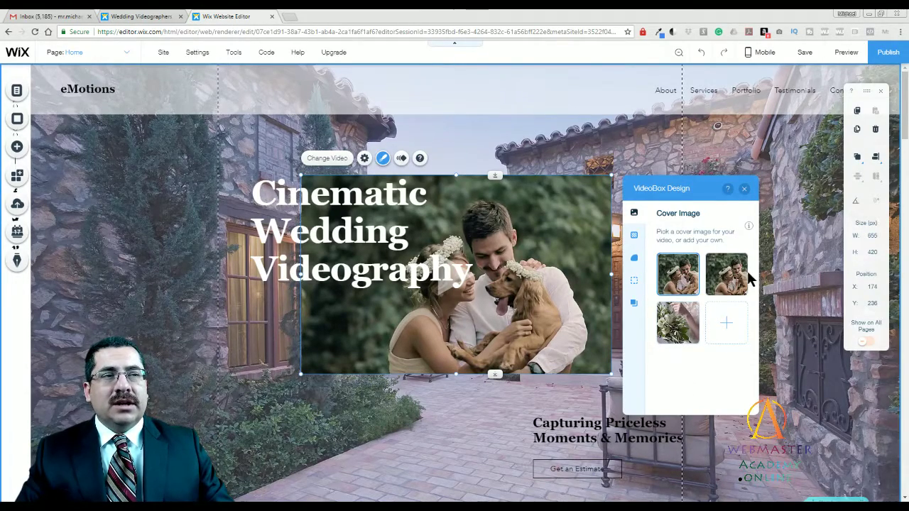
left_click(634, 239)
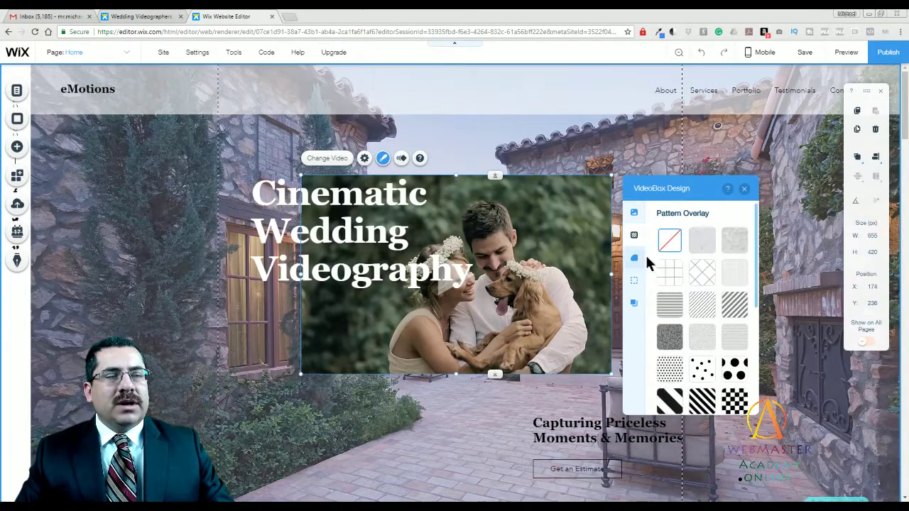
left_click(673, 338)
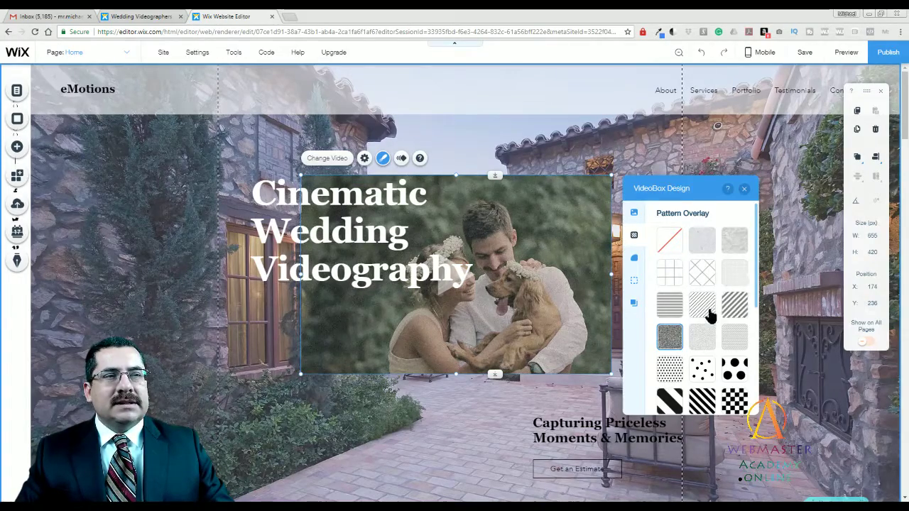
left_click(734, 312)
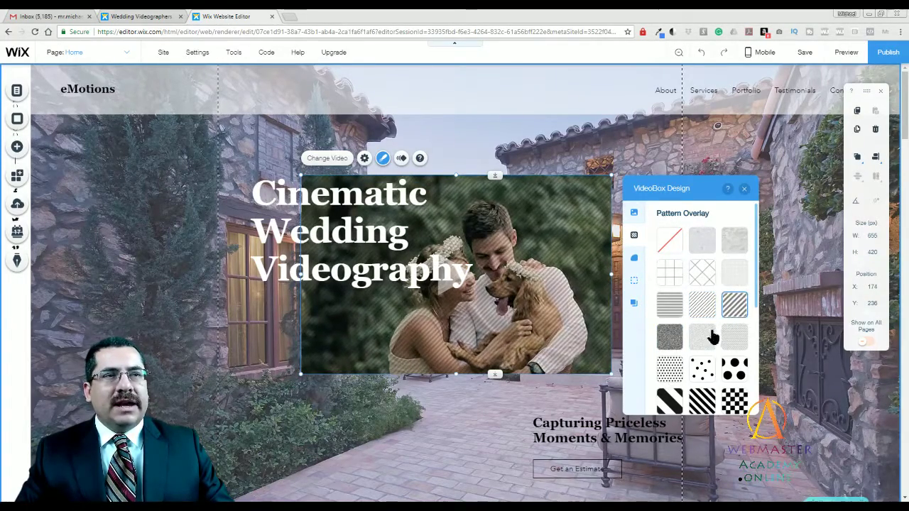
left_click(670, 279)
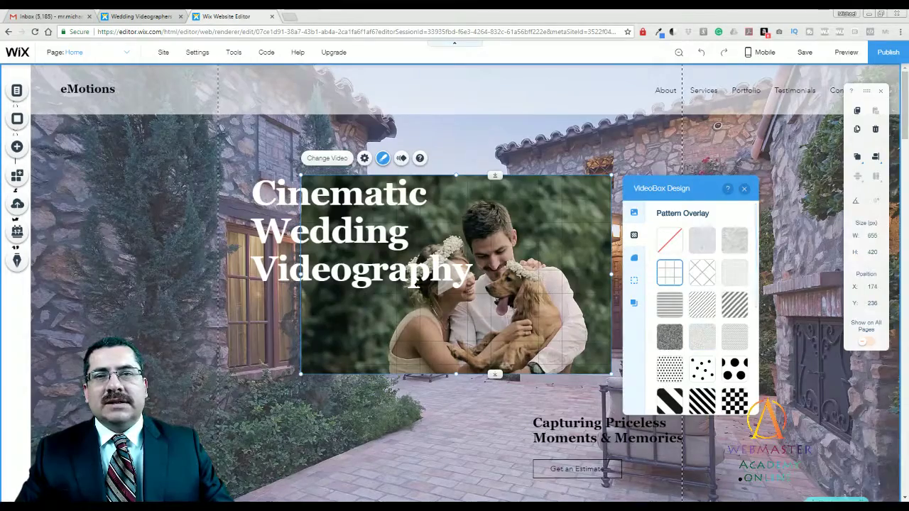
- Try the bold black diagonal stripe, coloured dot and grey checkered pattern overlays on the video box
scroll(707, 355, "down", 1)
left_click(702, 353)
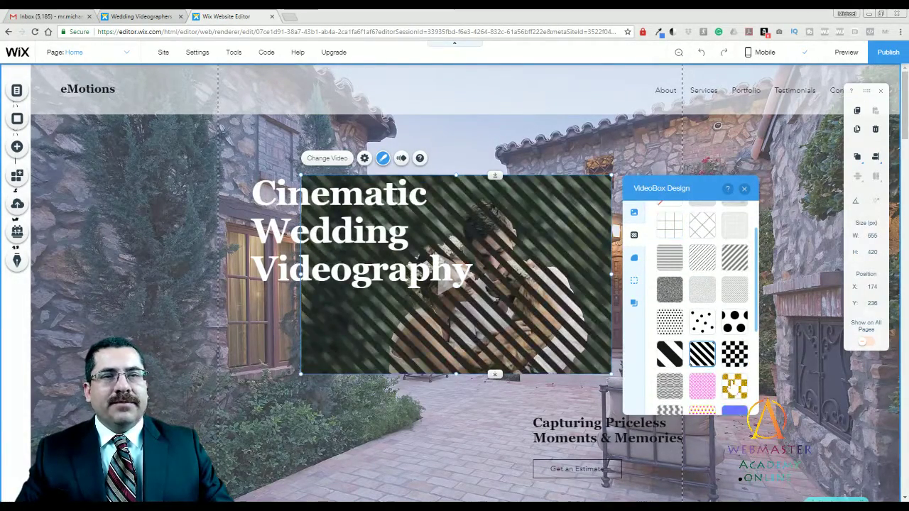
scroll(705, 371, "down", 1)
left_click(703, 370)
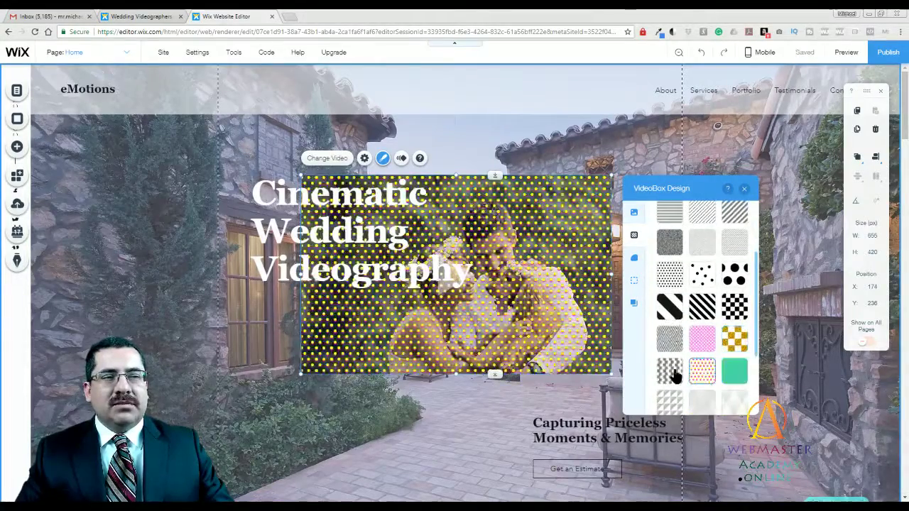
left_click(671, 373)
scroll(694, 372, "down", 1)
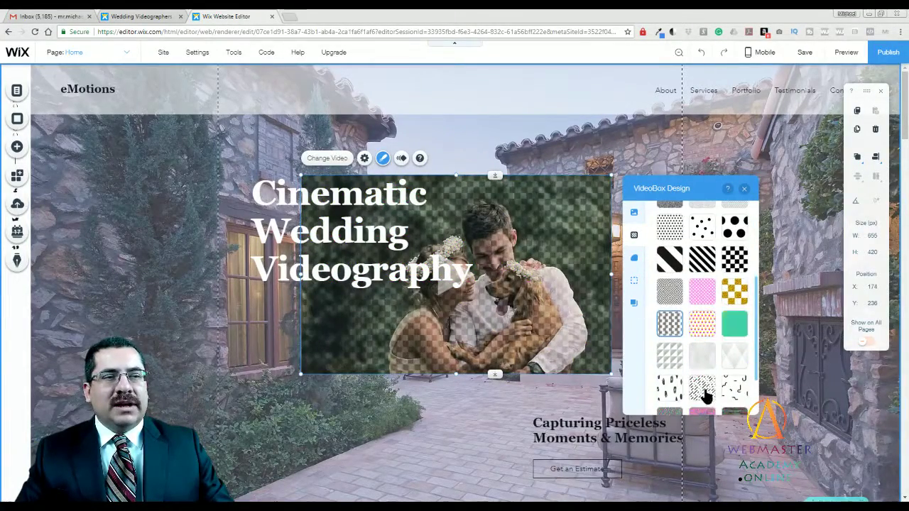
- Try the short diagonal dash, pink glitch and multicoloured horizontal line pattern overlays on the video box
left_click(704, 392)
scroll(701, 351, "down", 2)
left_click(702, 360)
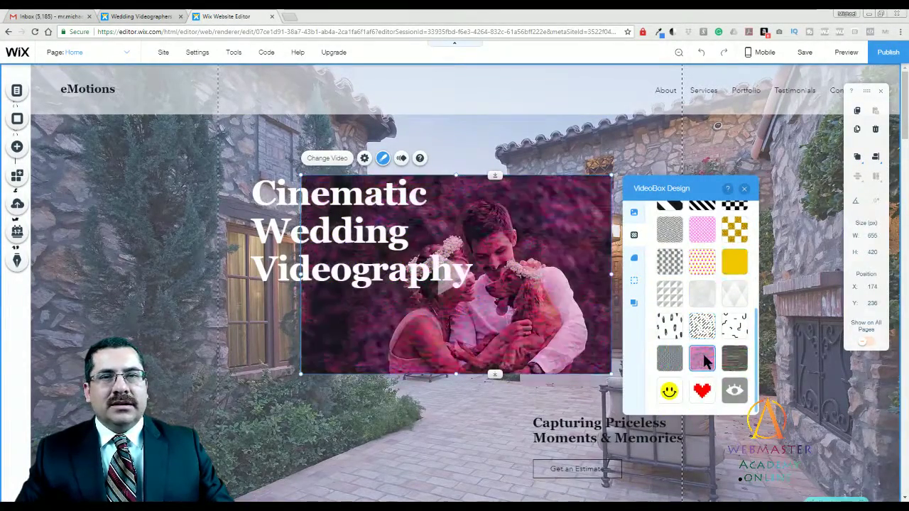
left_click(733, 359)
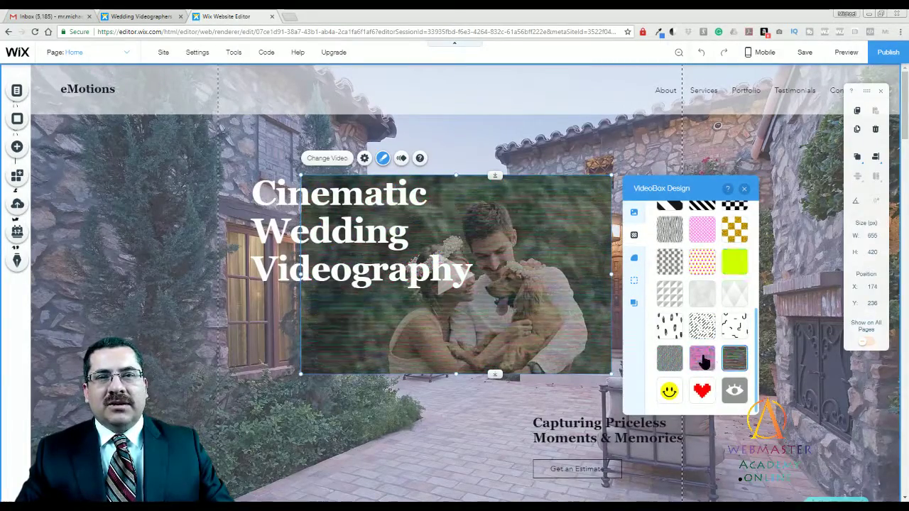
- Try the red heart, yellow smiley, eye and wavy line pattern overlays on the video box
left_click(701, 391)
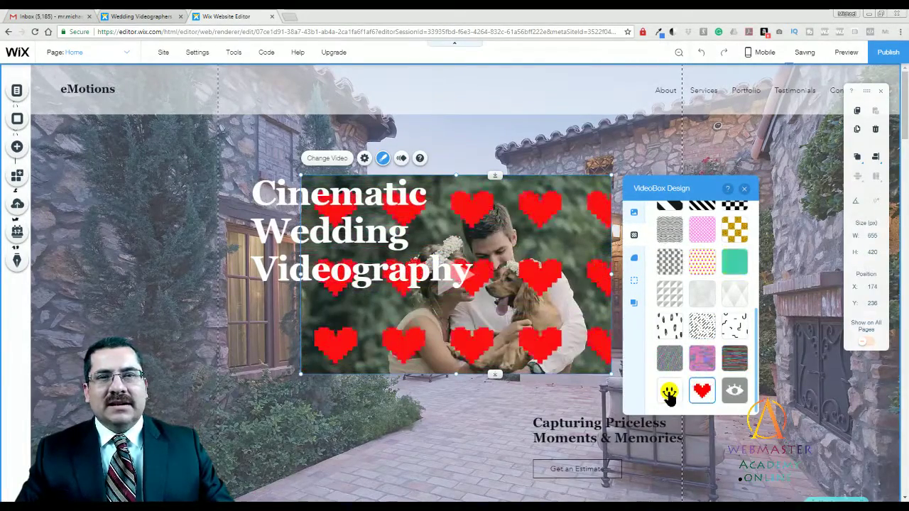
left_click(669, 393)
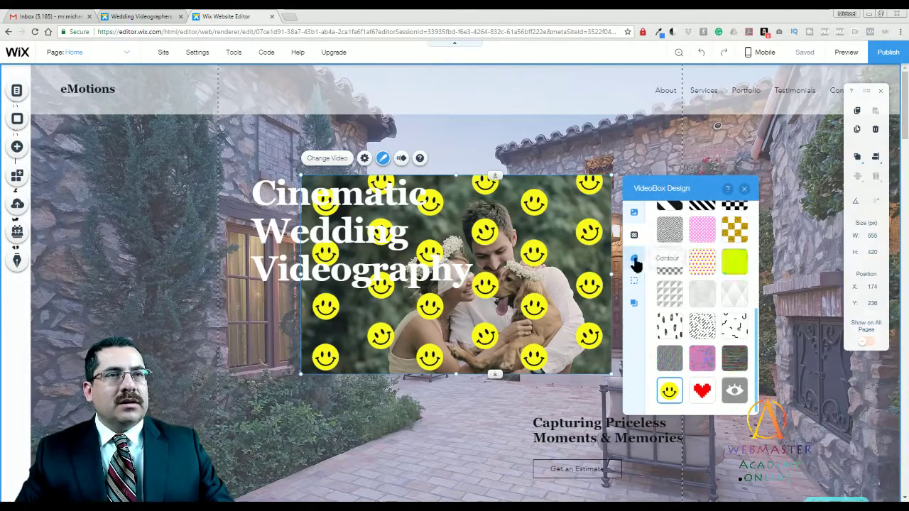
left_click(735, 389)
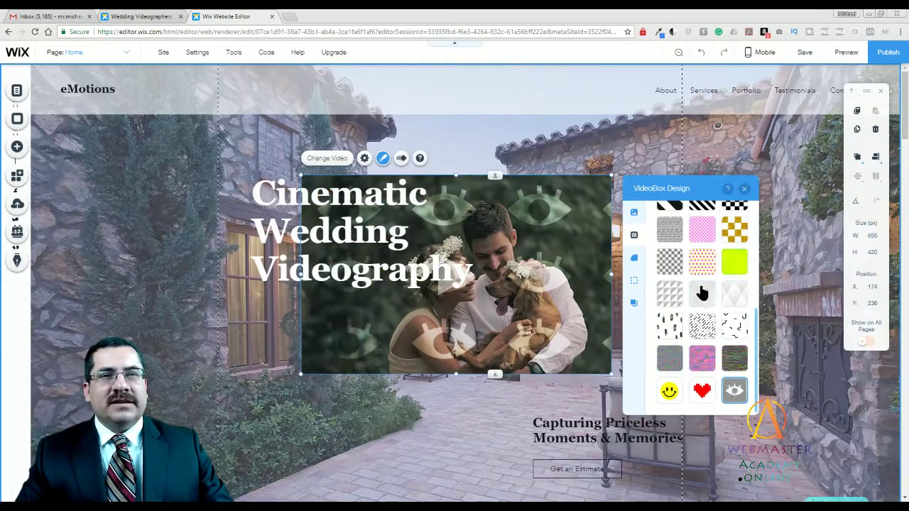
scroll(701, 279, "up", 5)
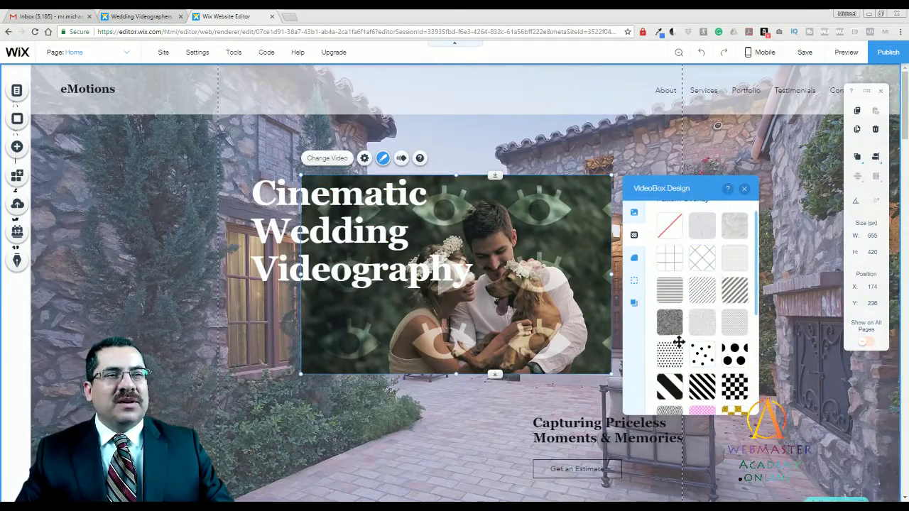
left_click(673, 412)
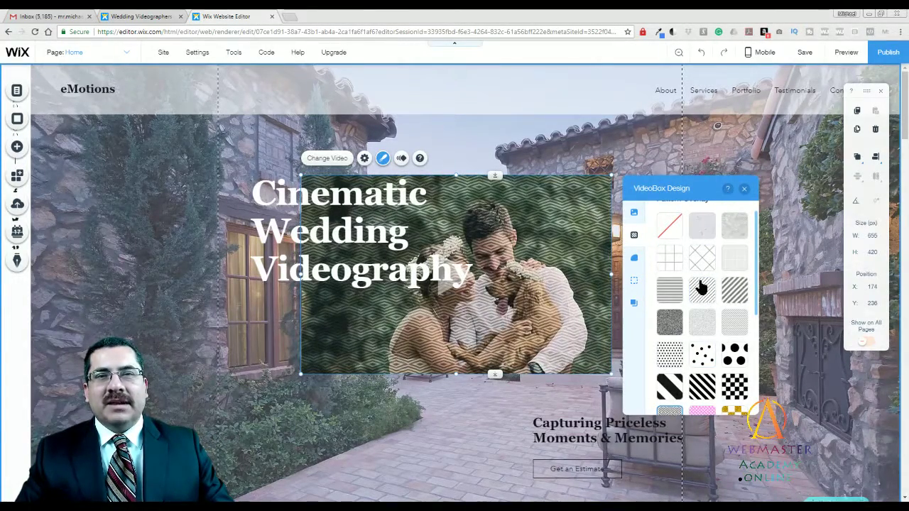
- Try the dark grain overlay once more, then set the video box's pattern overlay to none and open its Contour settings
scroll(700, 304, "up", 1)
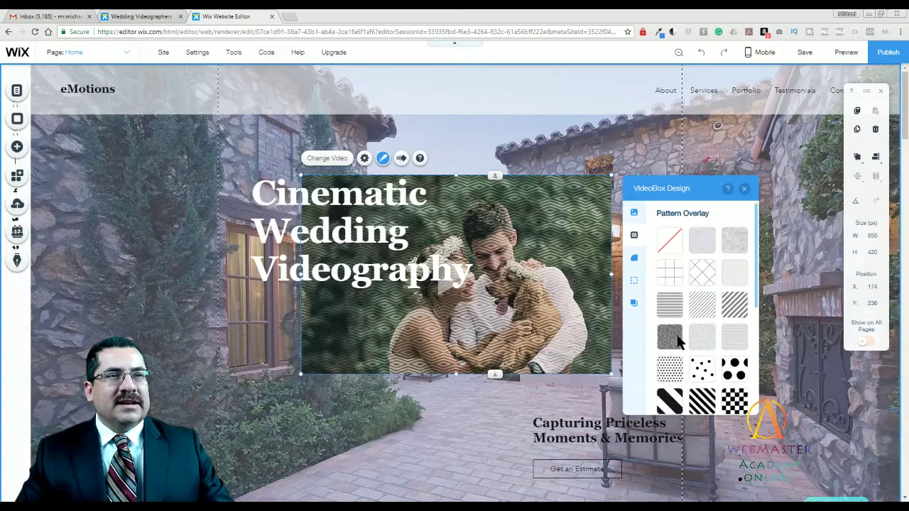
left_click(675, 340)
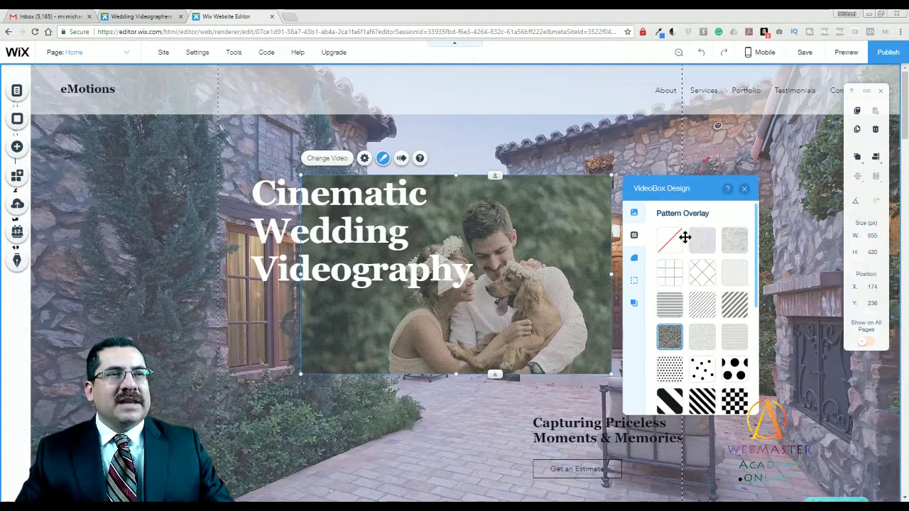
left_click(675, 239)
left_click(634, 259)
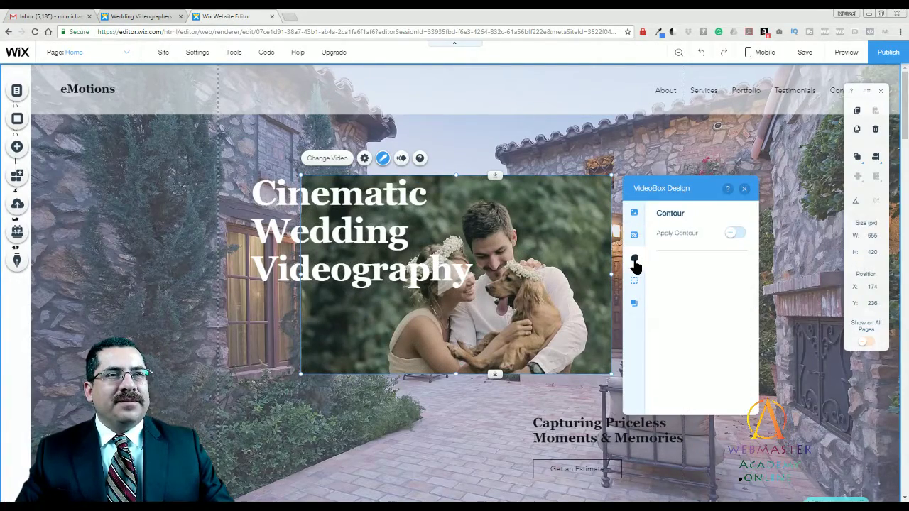